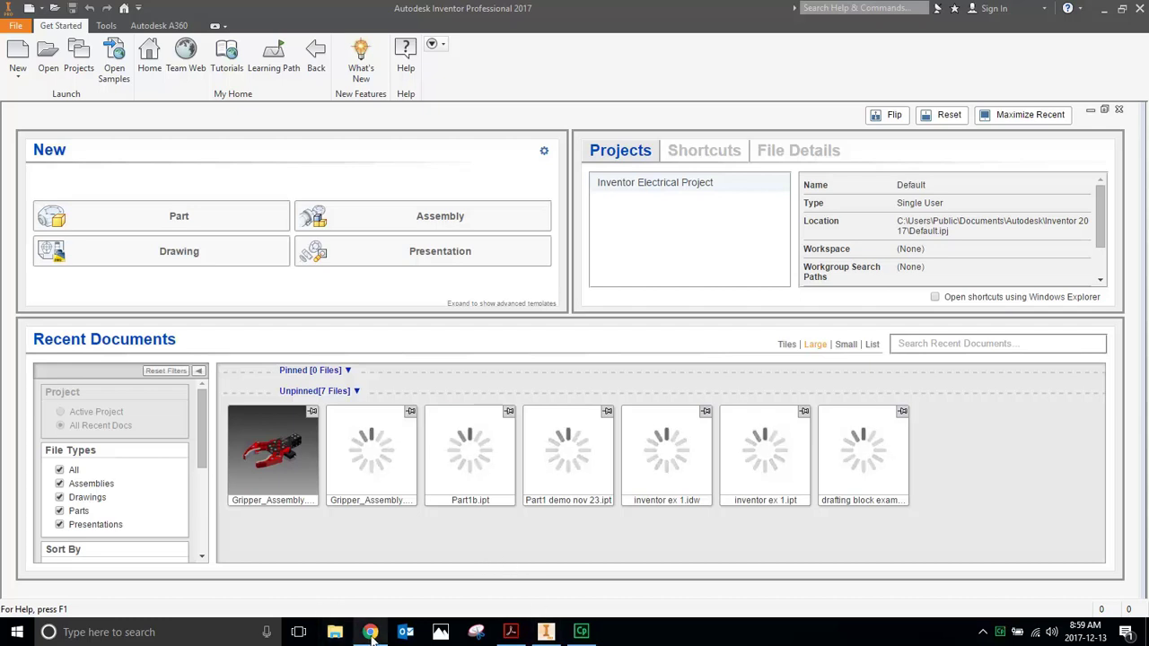
Bring up the drafting booklet PDF and drag down to page 29, Exercise 1.
left_click(512, 633)
scroll(1013, 279, "down", 3)
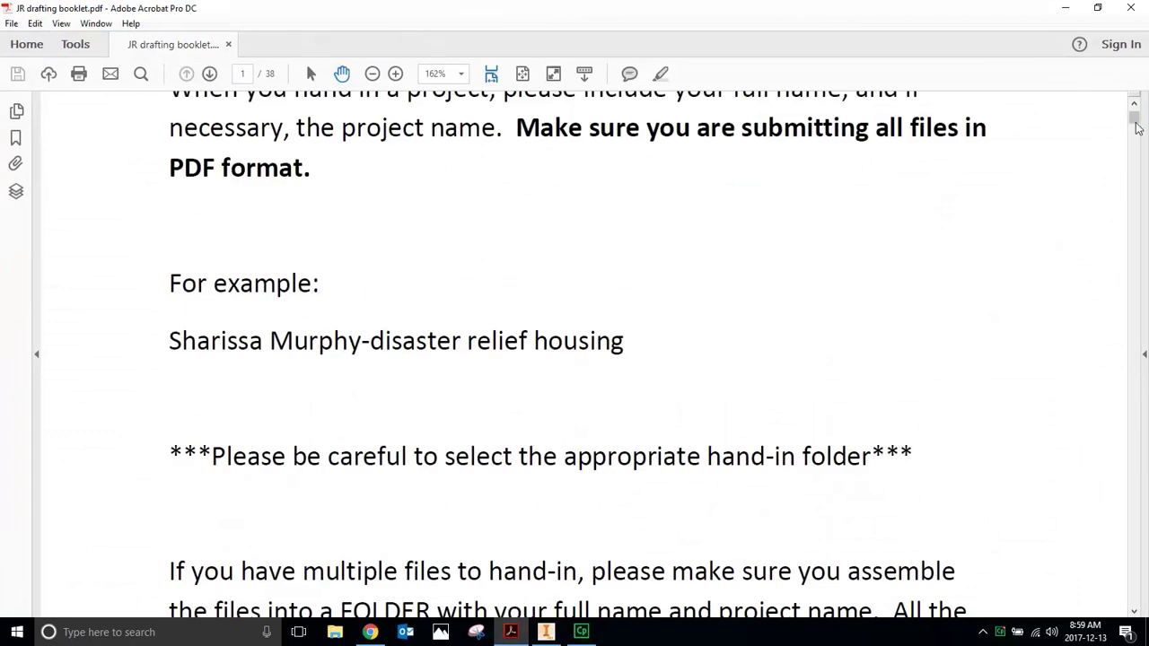
left_click_drag(1135, 119, 1144, 455)
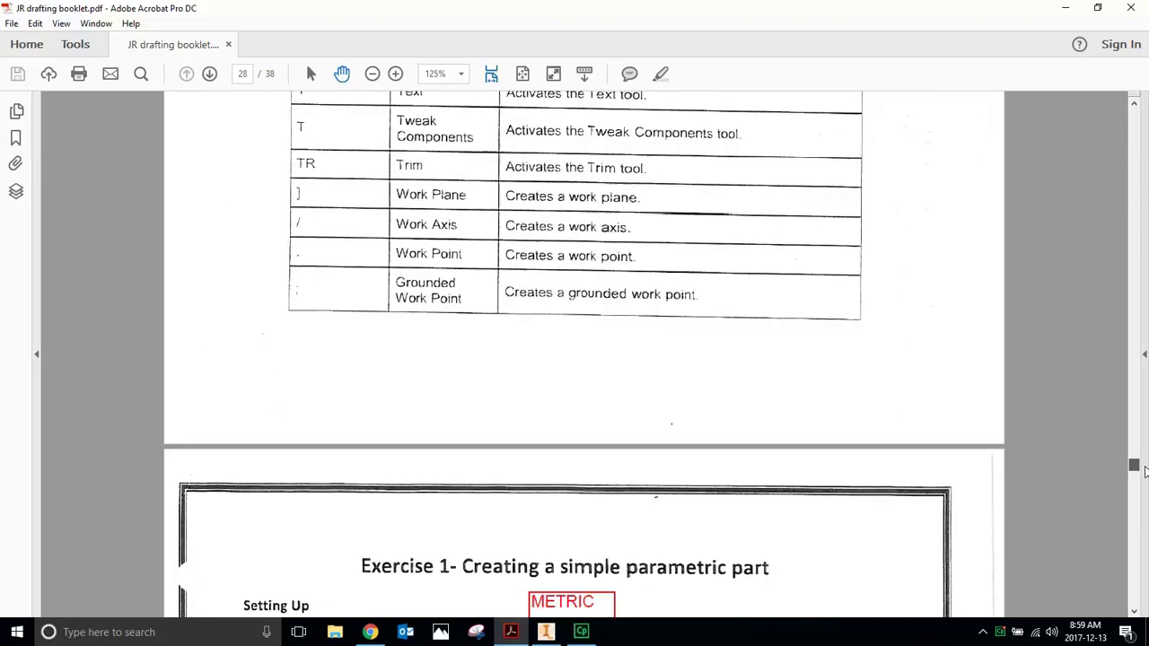
left_click_drag(1144, 455, 1144, 474)
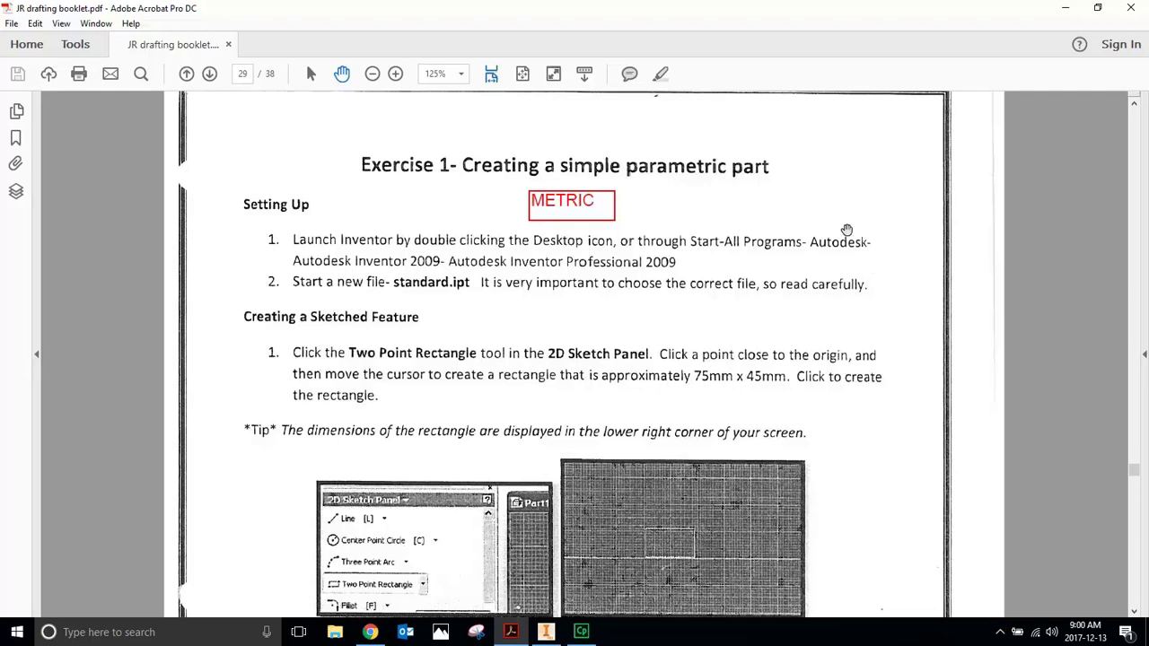
Scroll through page 29's METRIC Setting Up steps for the simple parametric part.
scroll(851, 300, "down", 1)
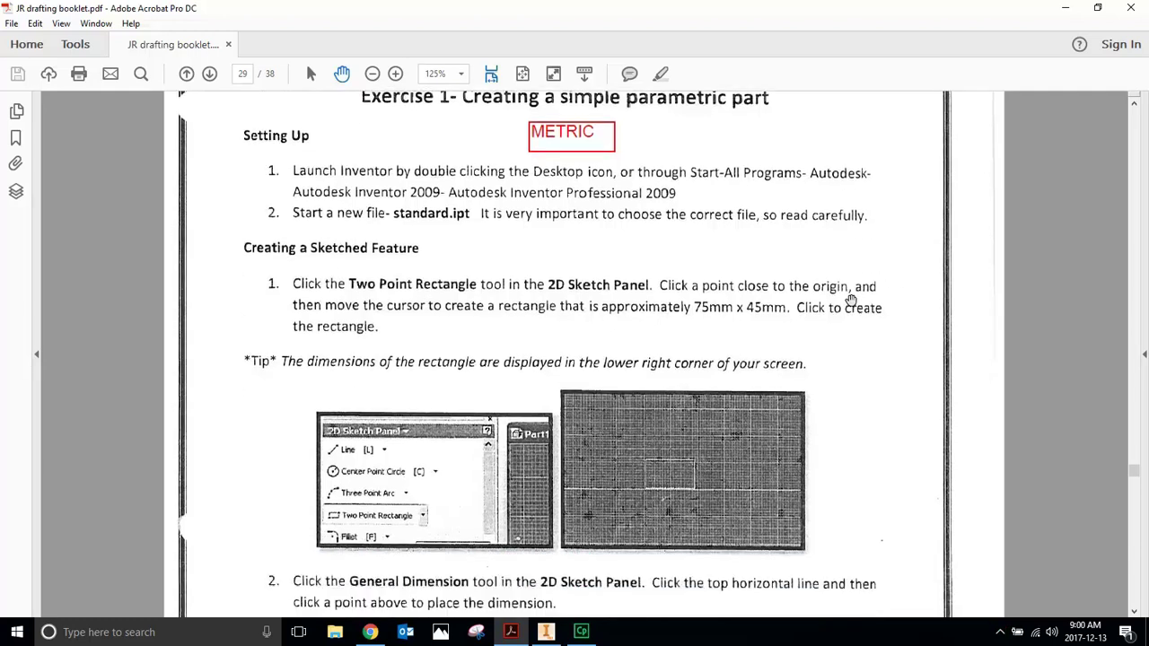
scroll(851, 300, "down", 1)
scroll(851, 300, "down", 3)
scroll(853, 295, "down", 3)
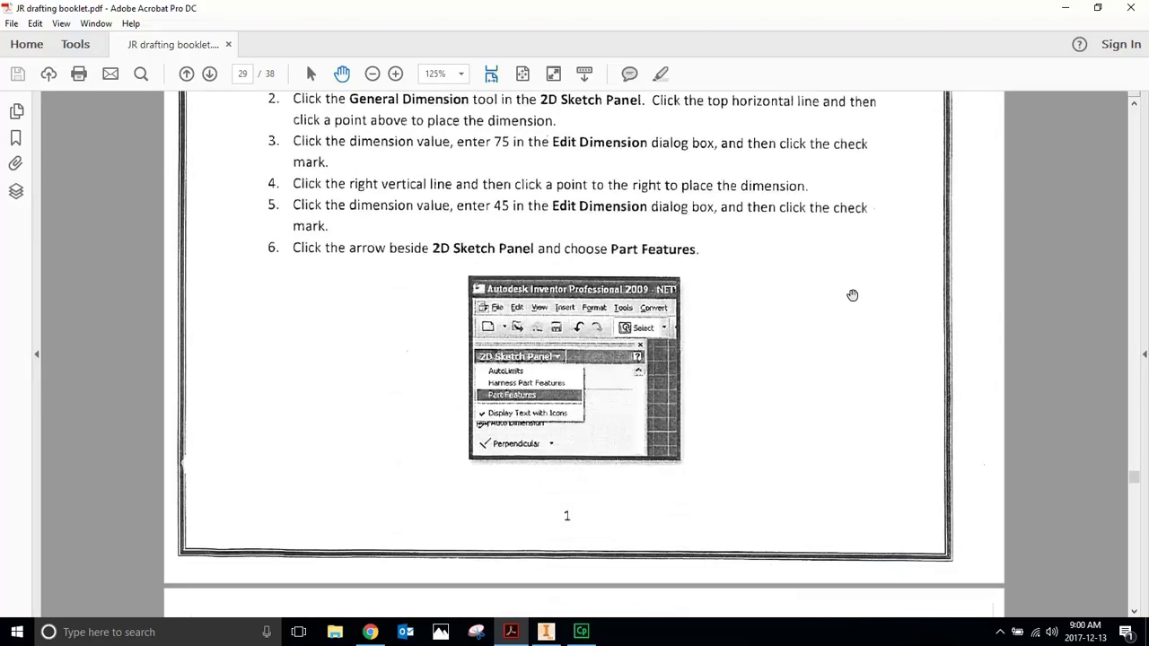
scroll(853, 296, "up", 3)
scroll(853, 296, "up", 1)
scroll(853, 295, "up", 1)
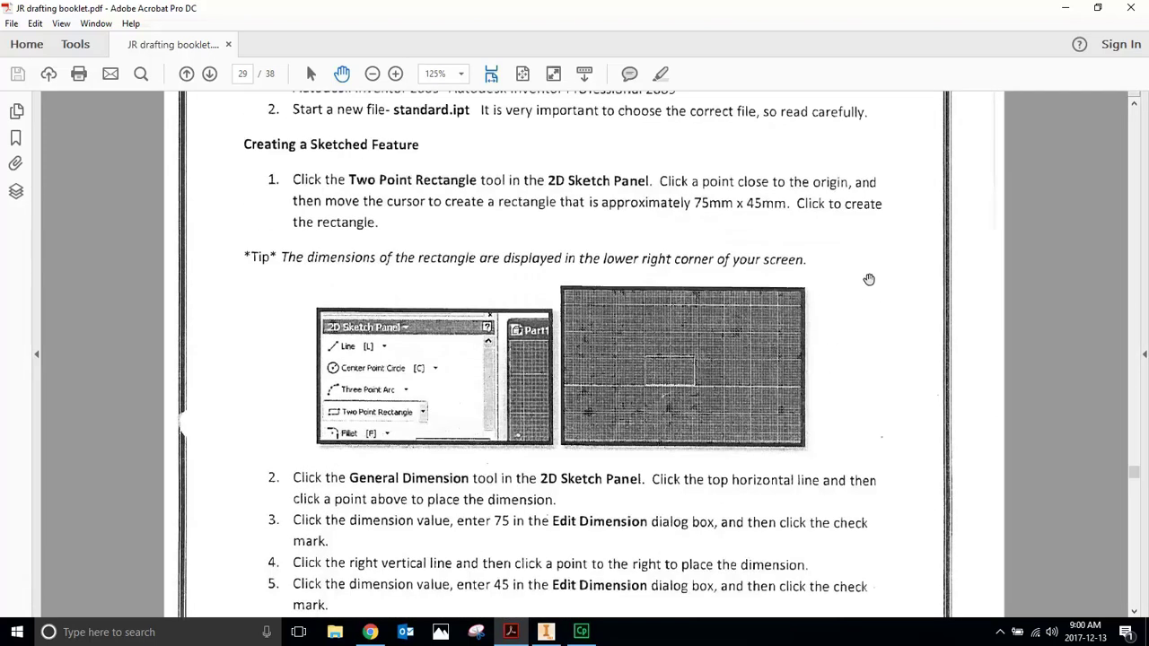
scroll(864, 276, "up", 1)
scroll(869, 280, "up", 1)
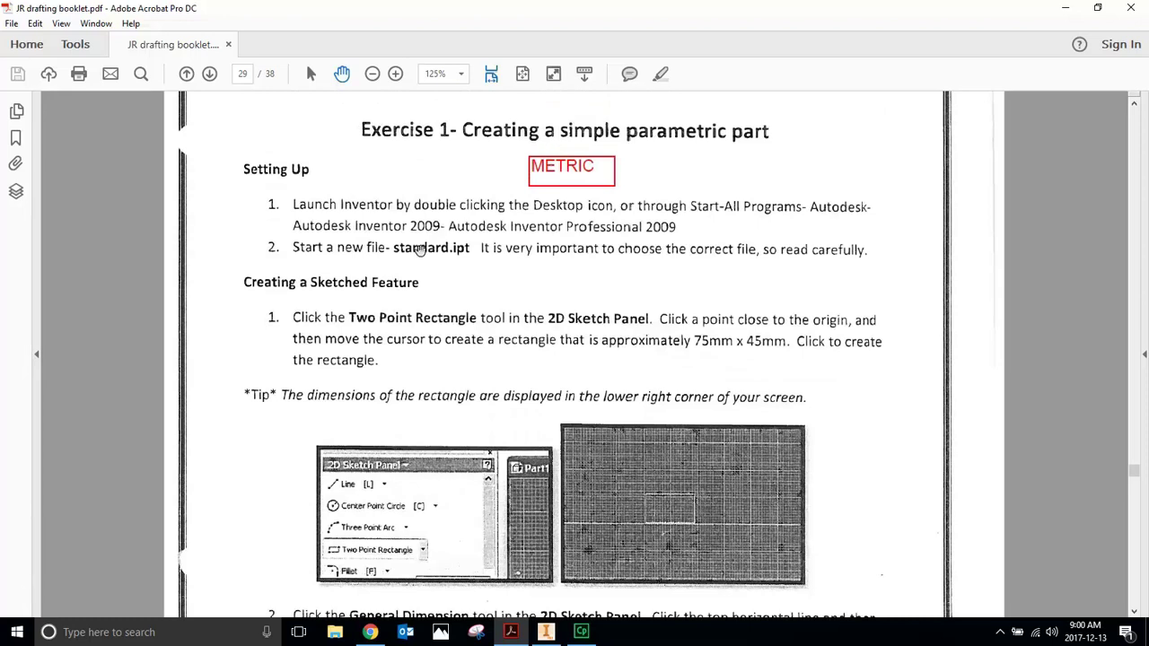
Create a new part from the Metric Standard (mm).ipt template.
left_click(548, 634)
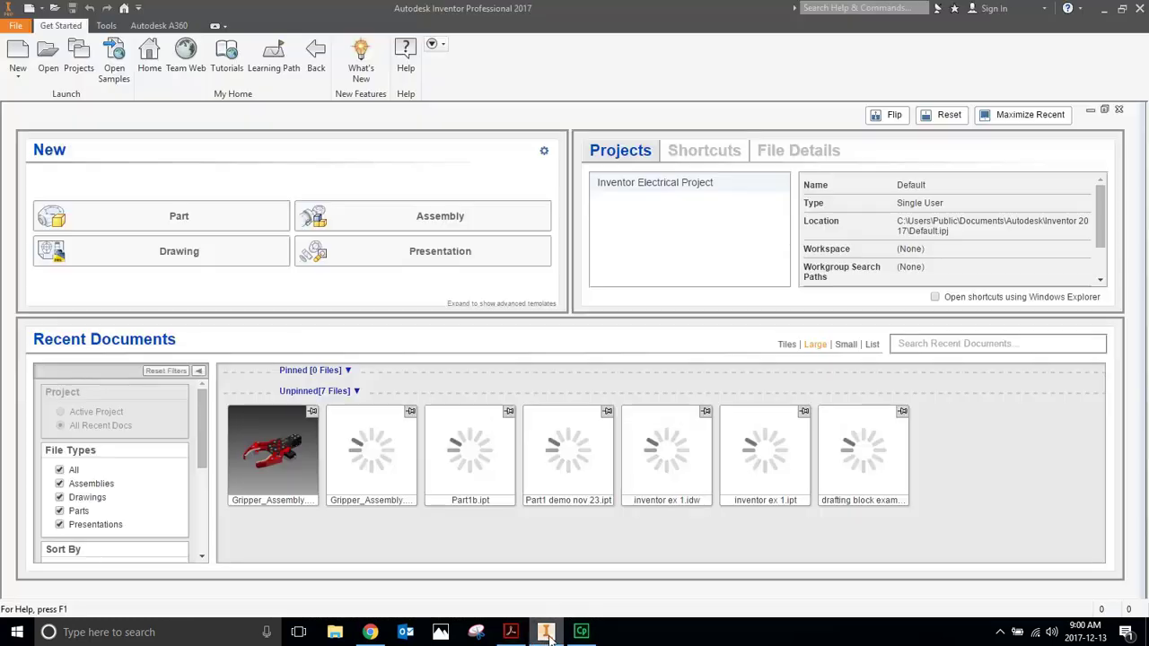
left_click(19, 56)
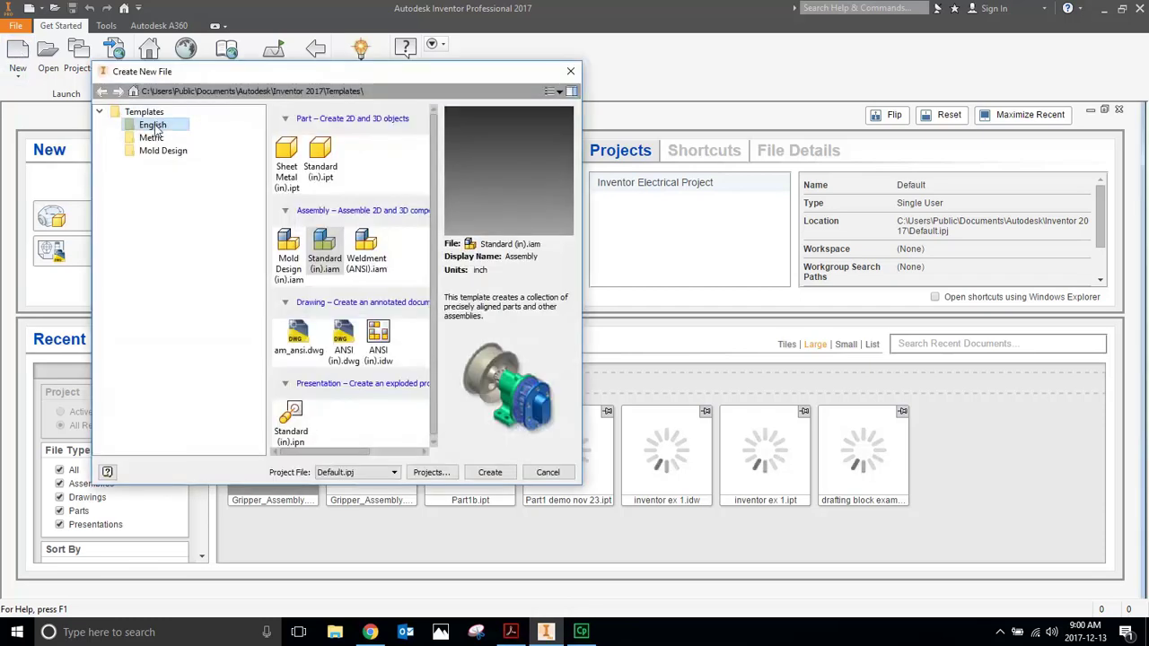
left_click(152, 140)
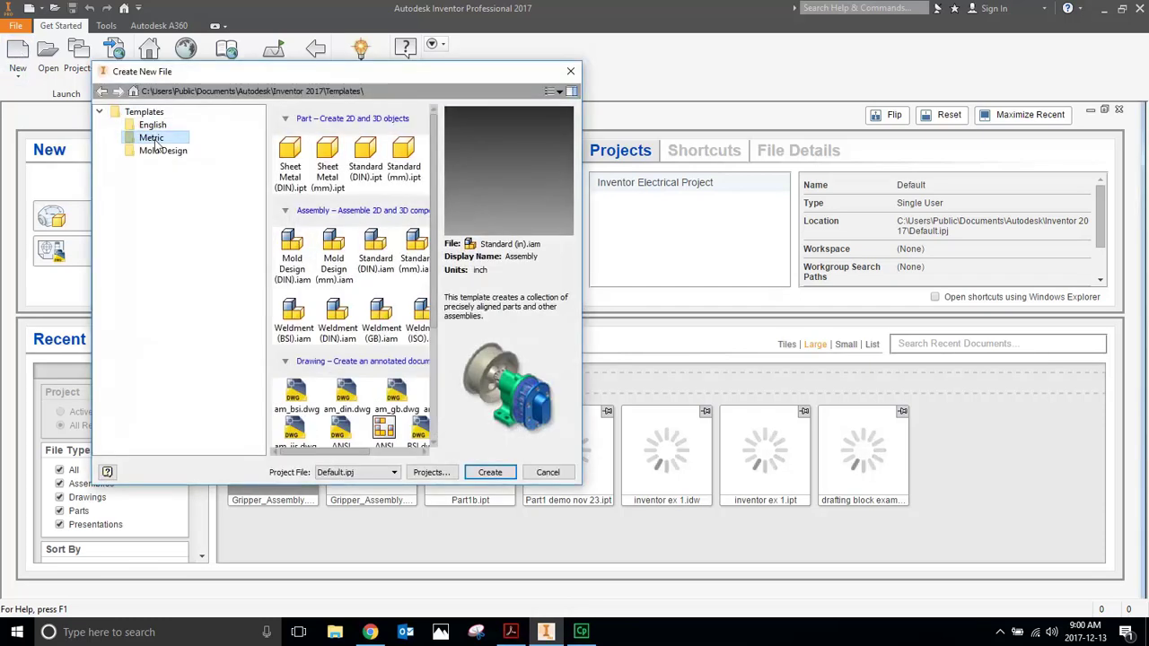
left_click(414, 166)
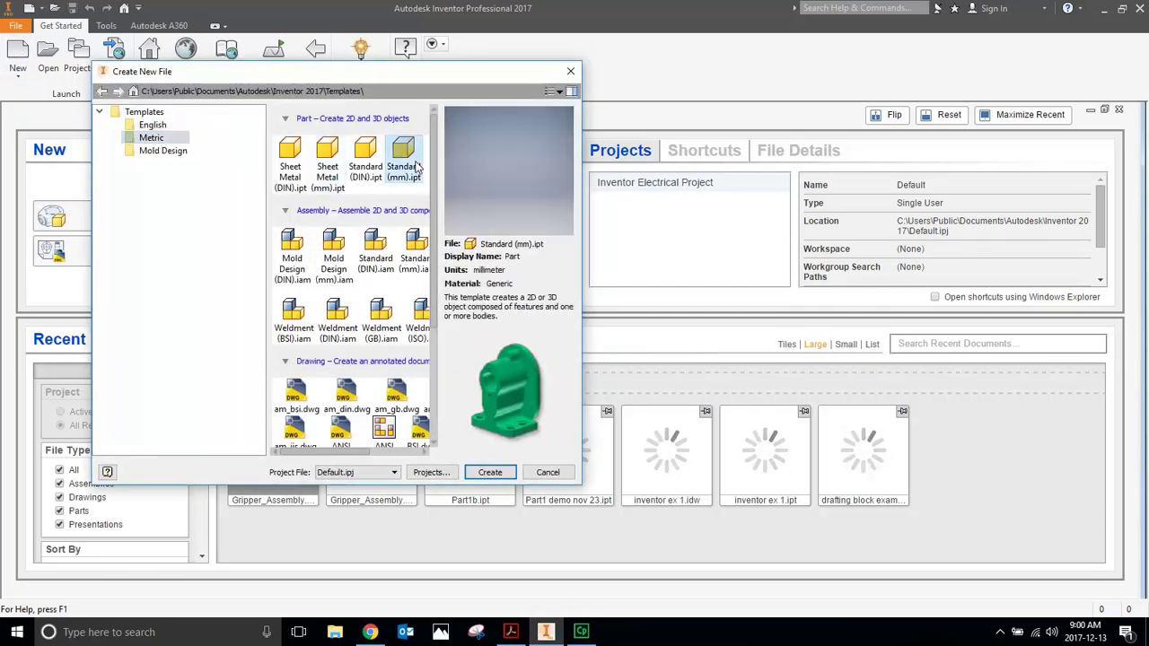
left_click(492, 474)
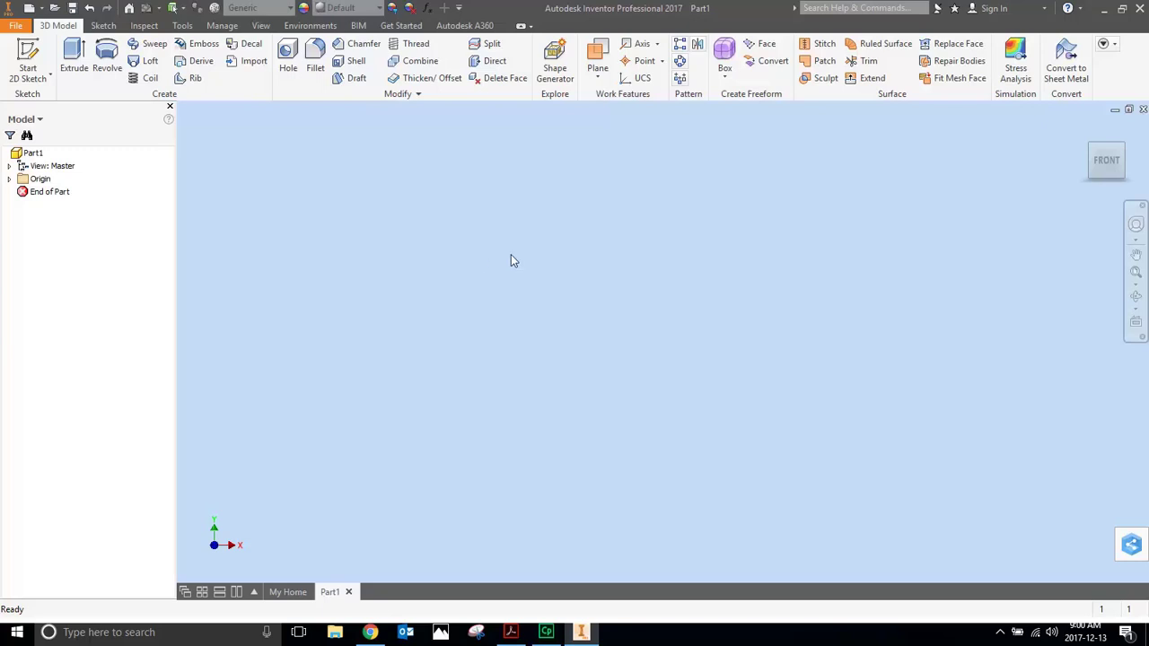
left_click(13, 27)
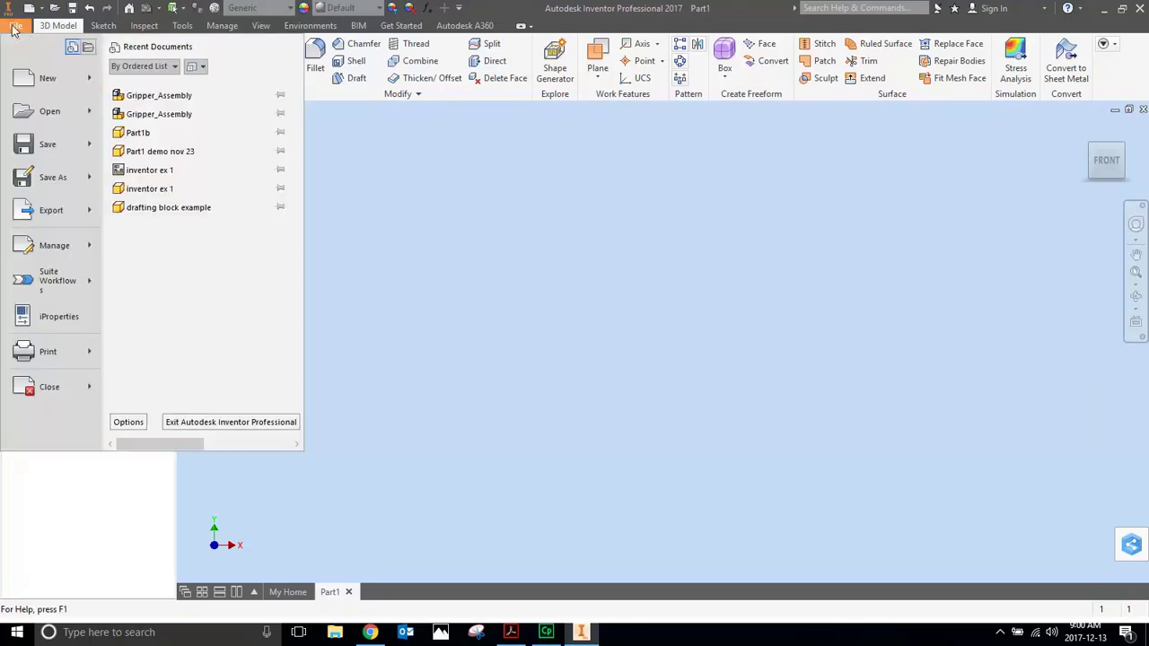
left_click(126, 429)
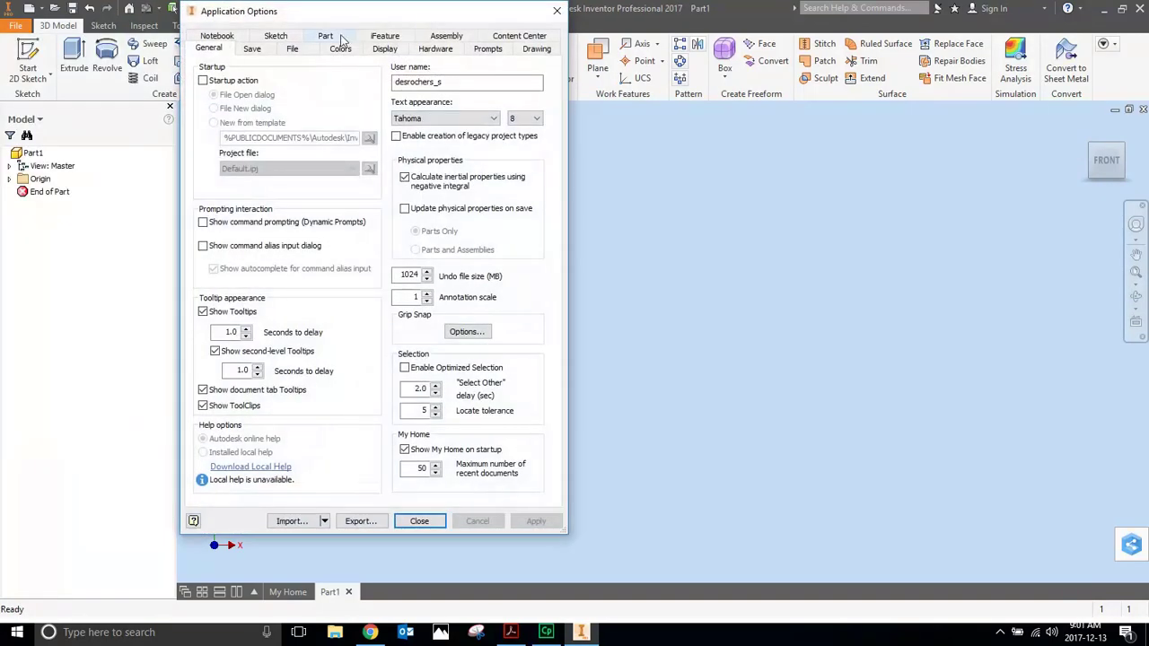
left_click(342, 50)
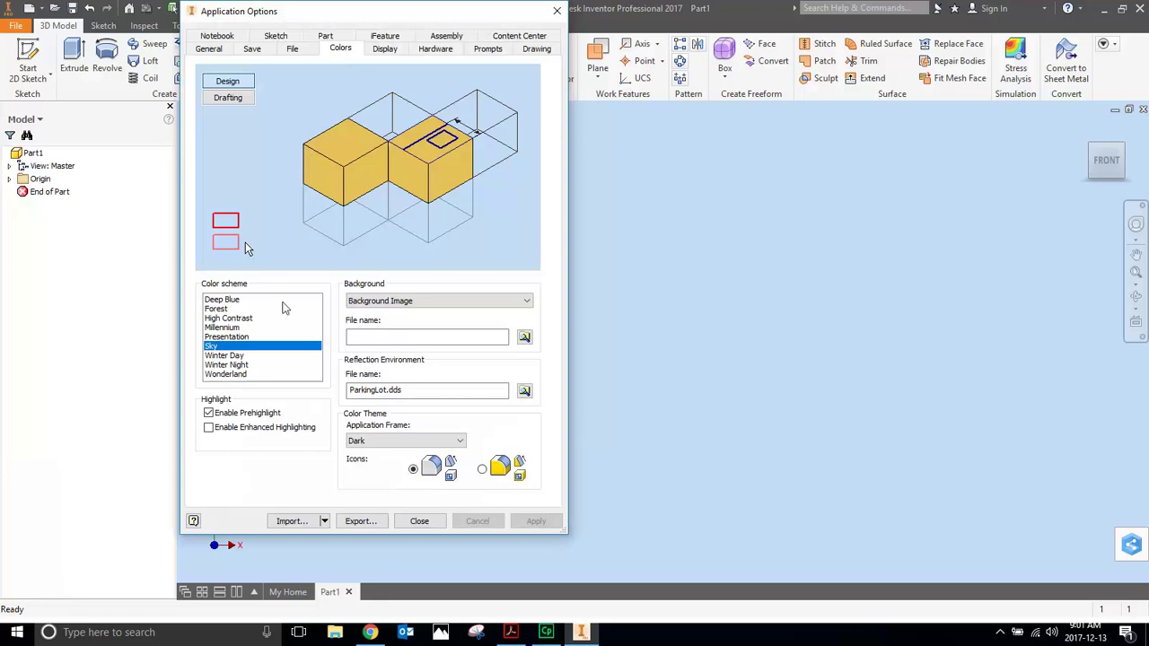
left_click(222, 348)
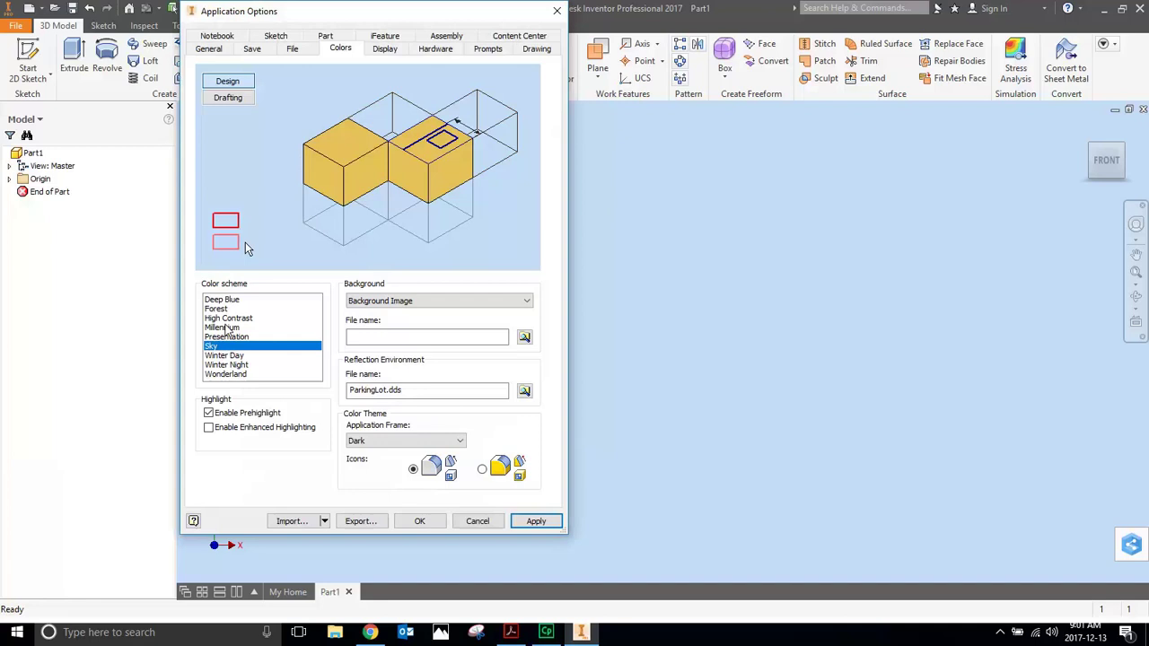
left_click(226, 329)
left_click(222, 349)
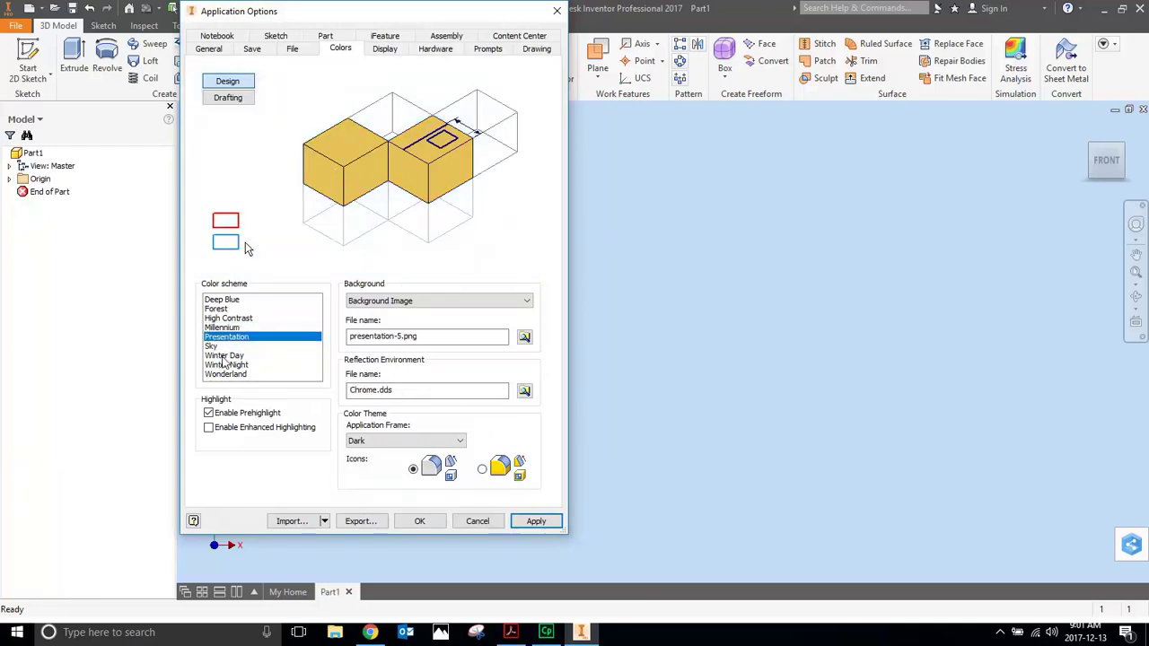
left_click(225, 365)
left_click(226, 365)
left_click(218, 345)
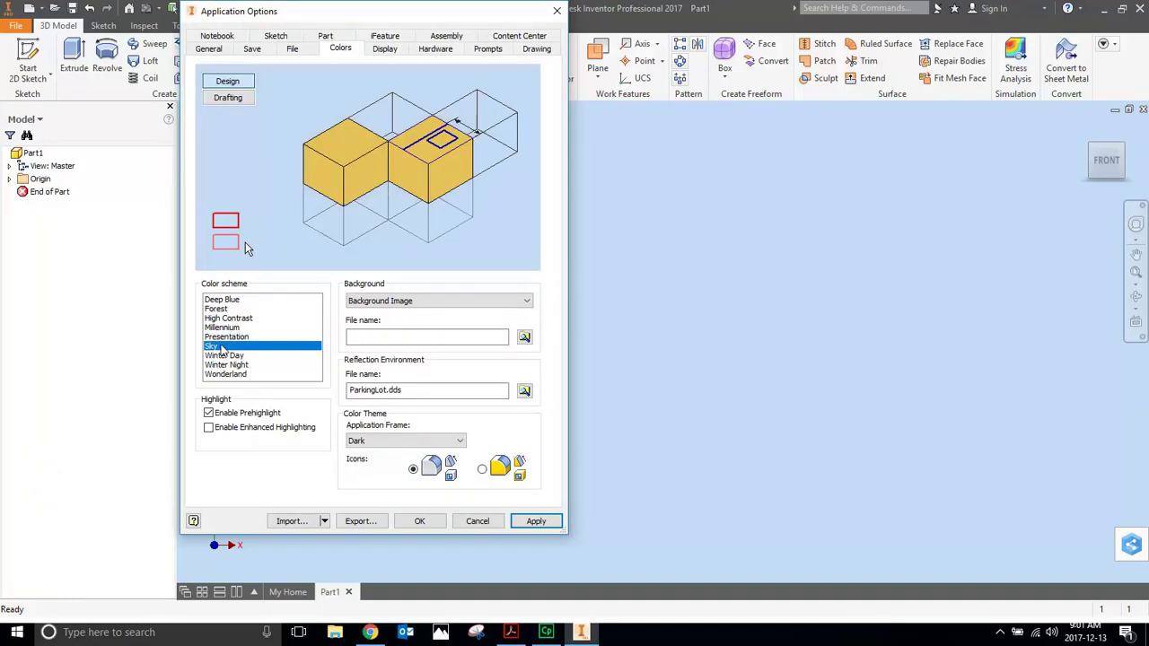
left_click(531, 524)
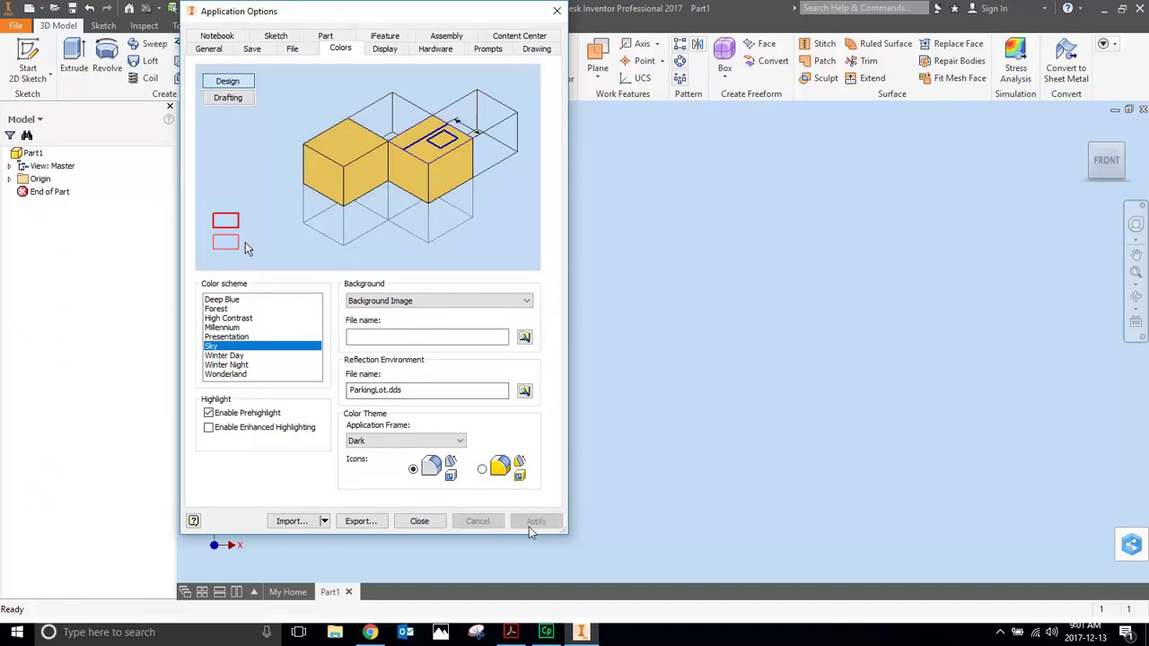
left_click(387, 53)
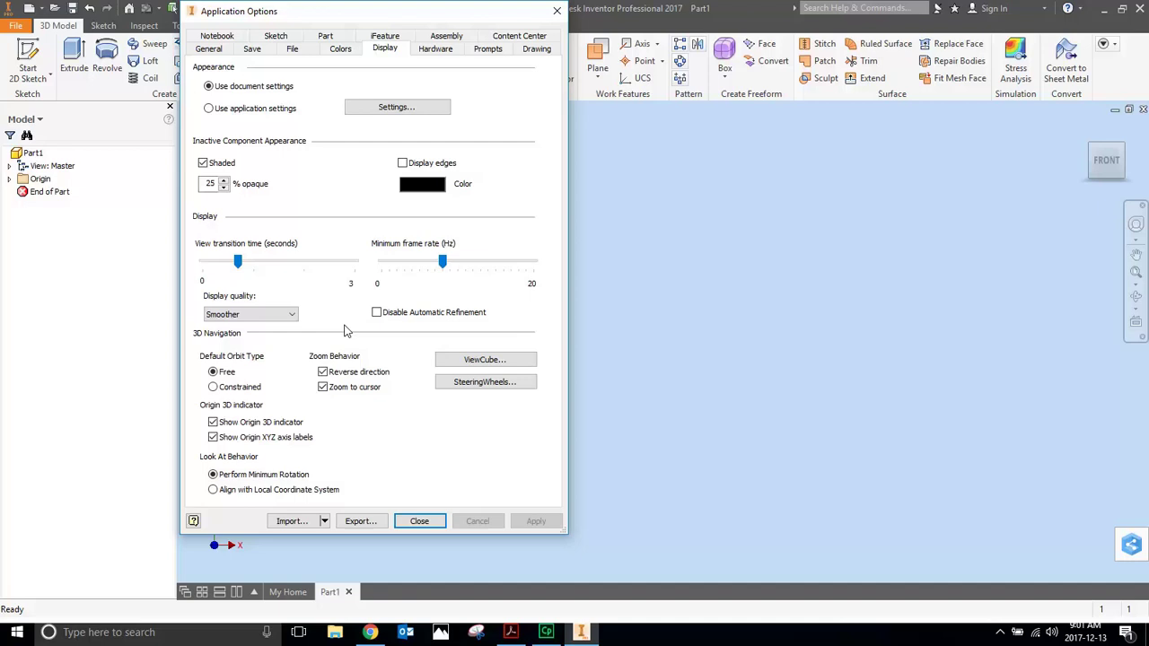
left_click(420, 523)
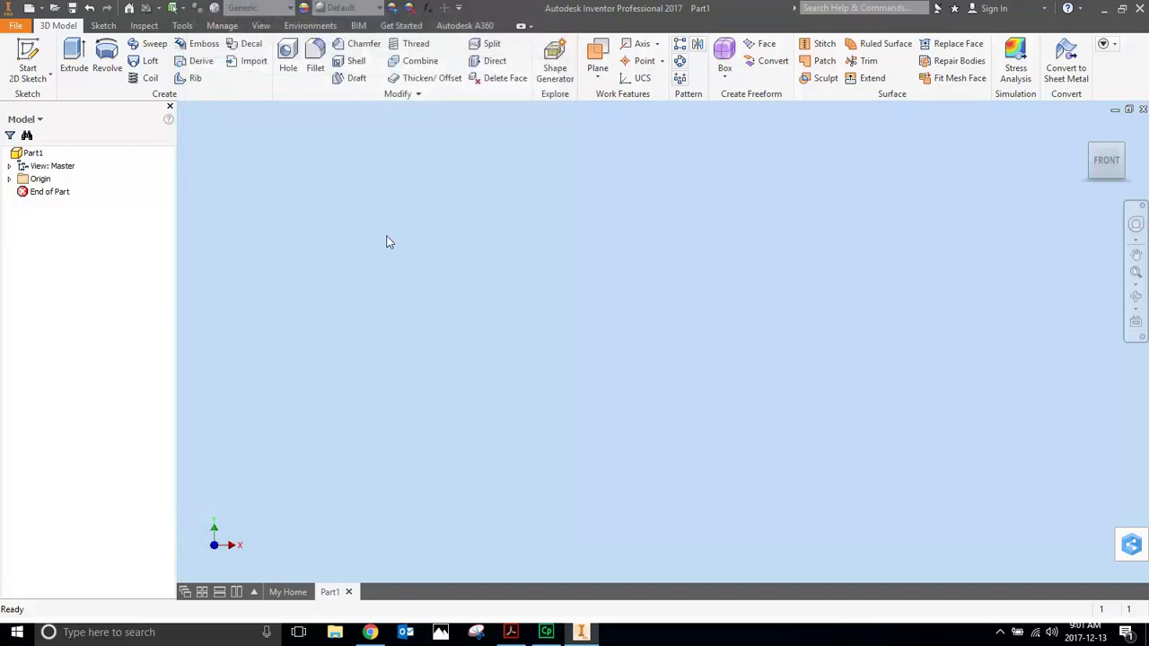
left_click(511, 632)
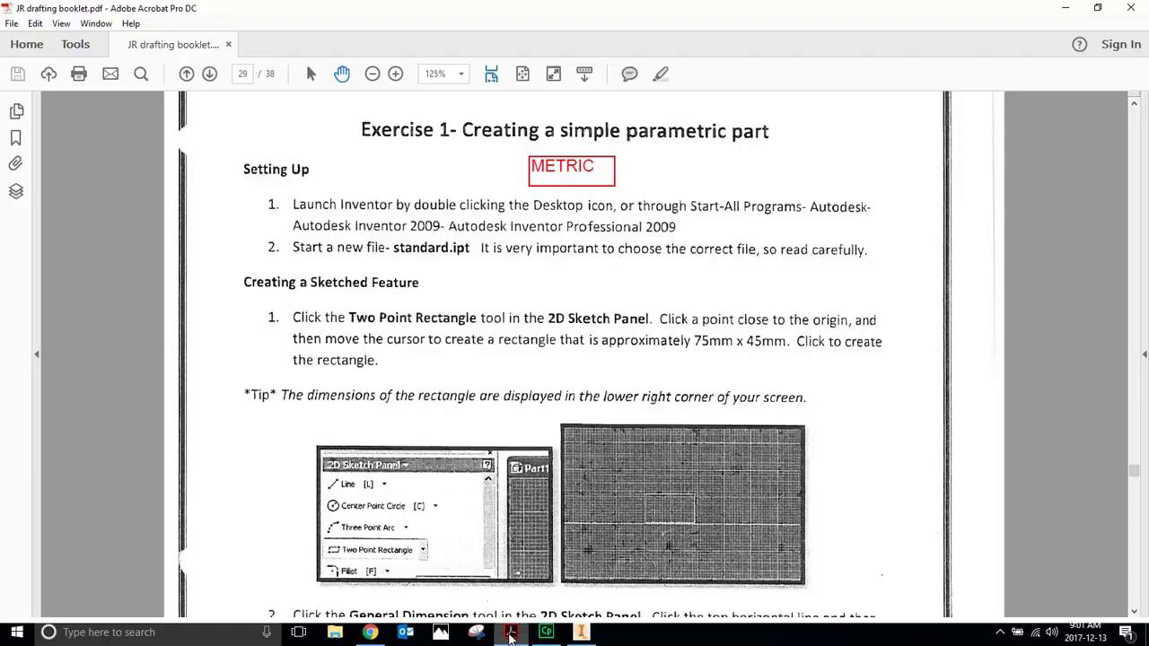
scroll(685, 215, "down", 4)
scroll(886, 311, "down", 1)
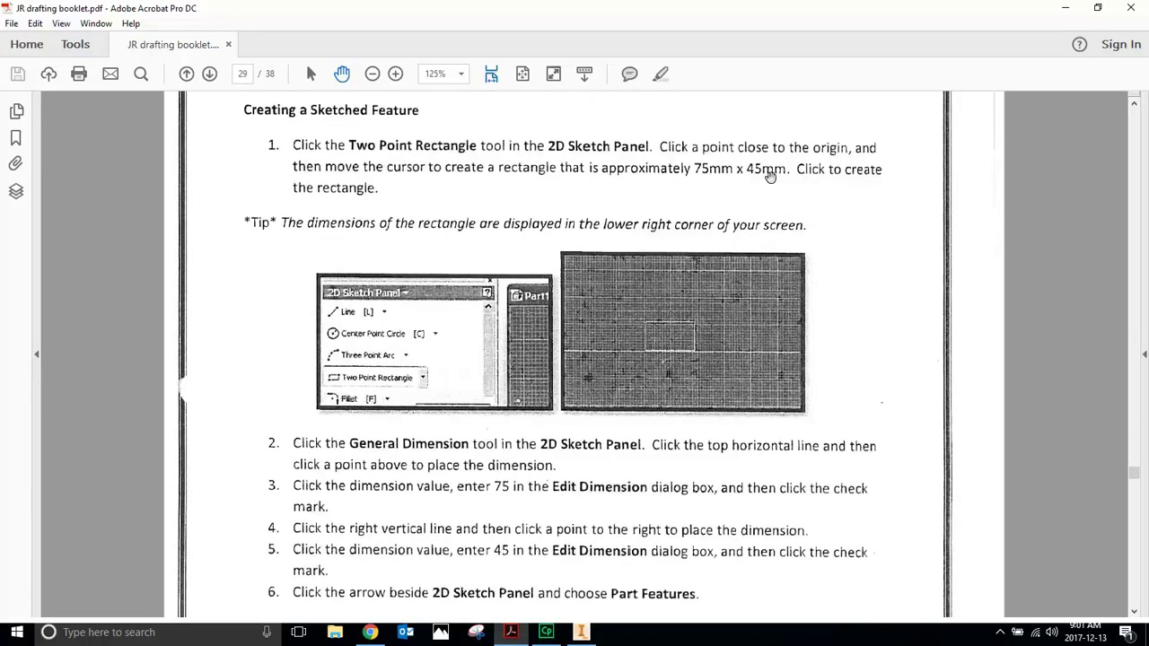
left_click(1066, 7)
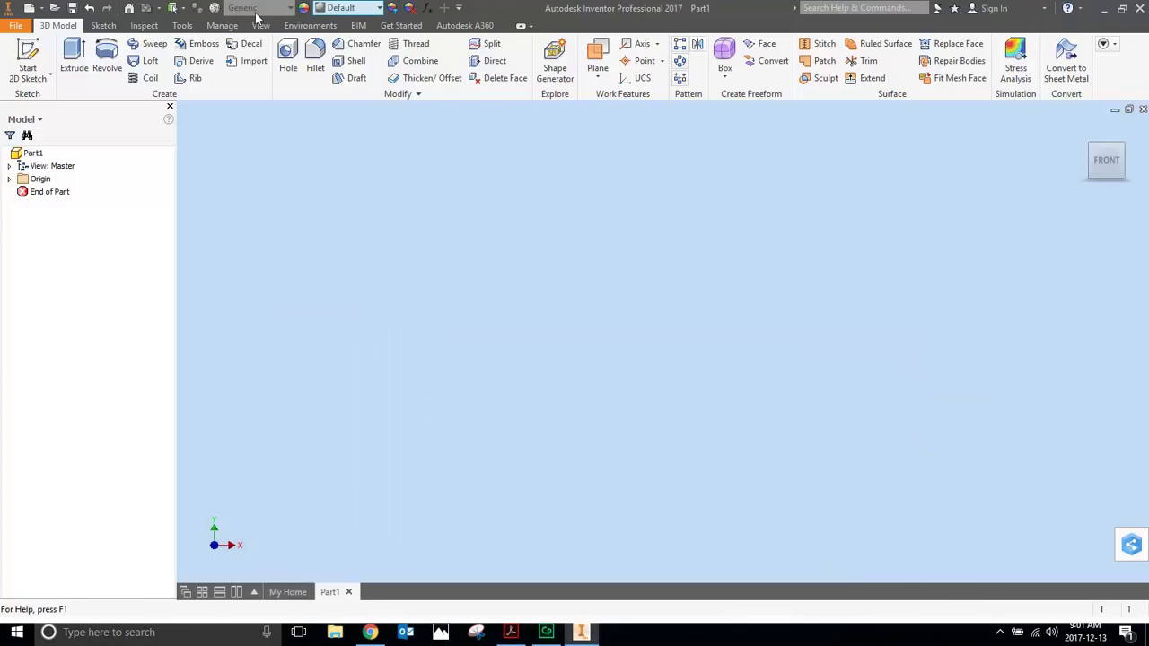
Start a new 2D sketch on the XY Plane.
left_click(27, 62)
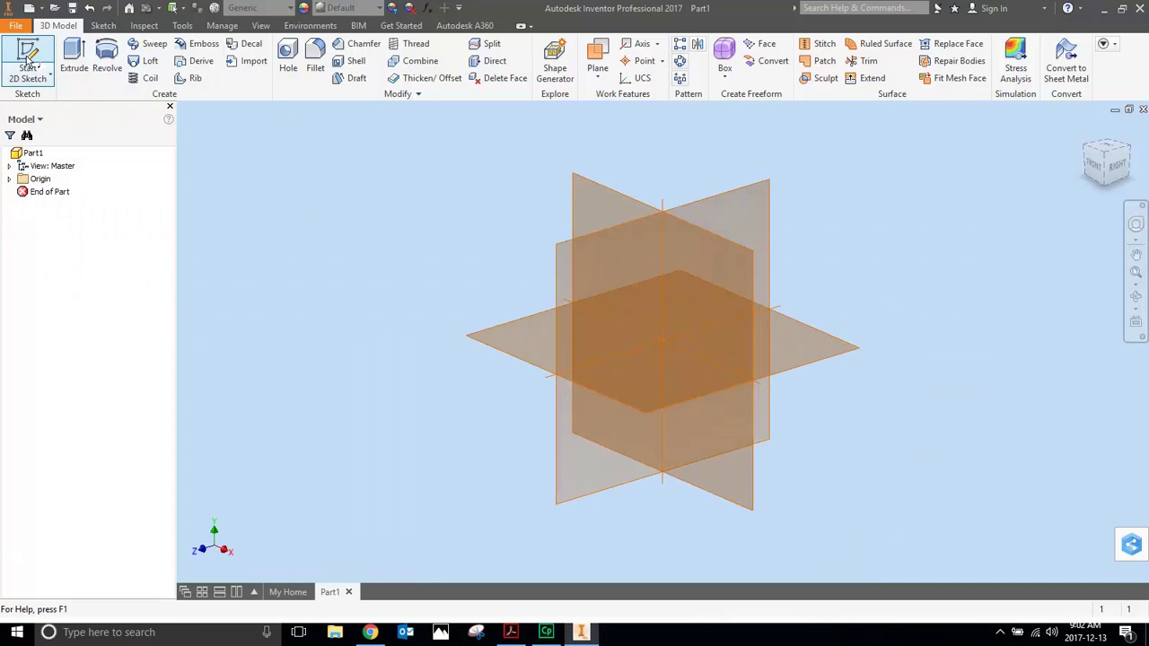
mouse_move(1106, 162)
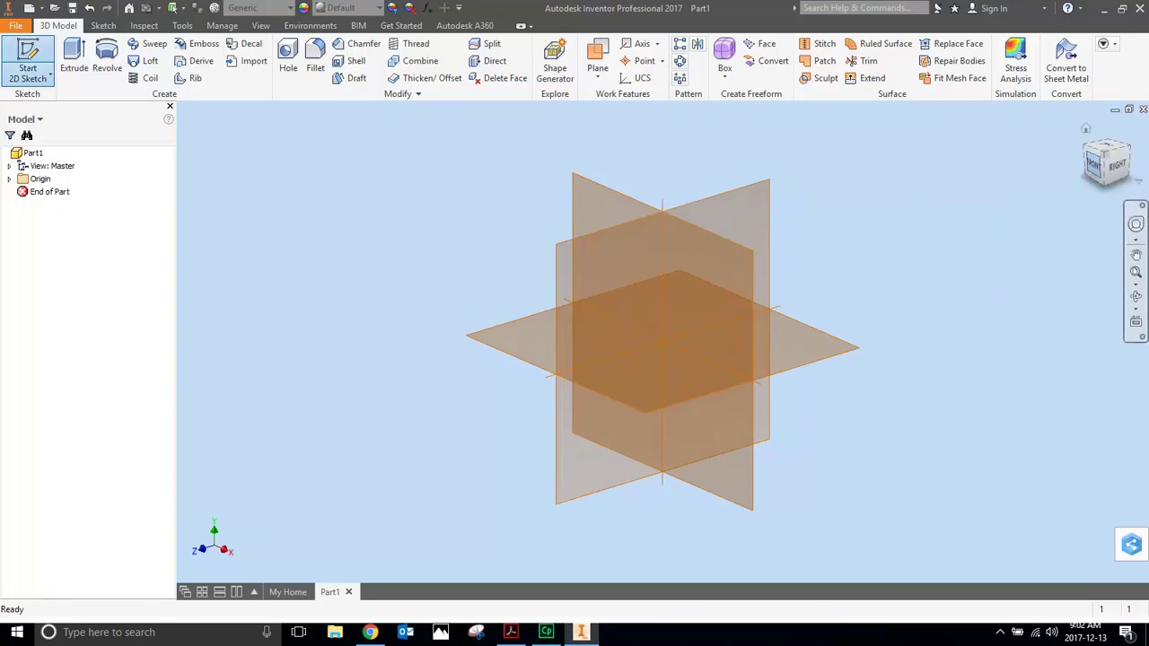
left_click(1093, 164)
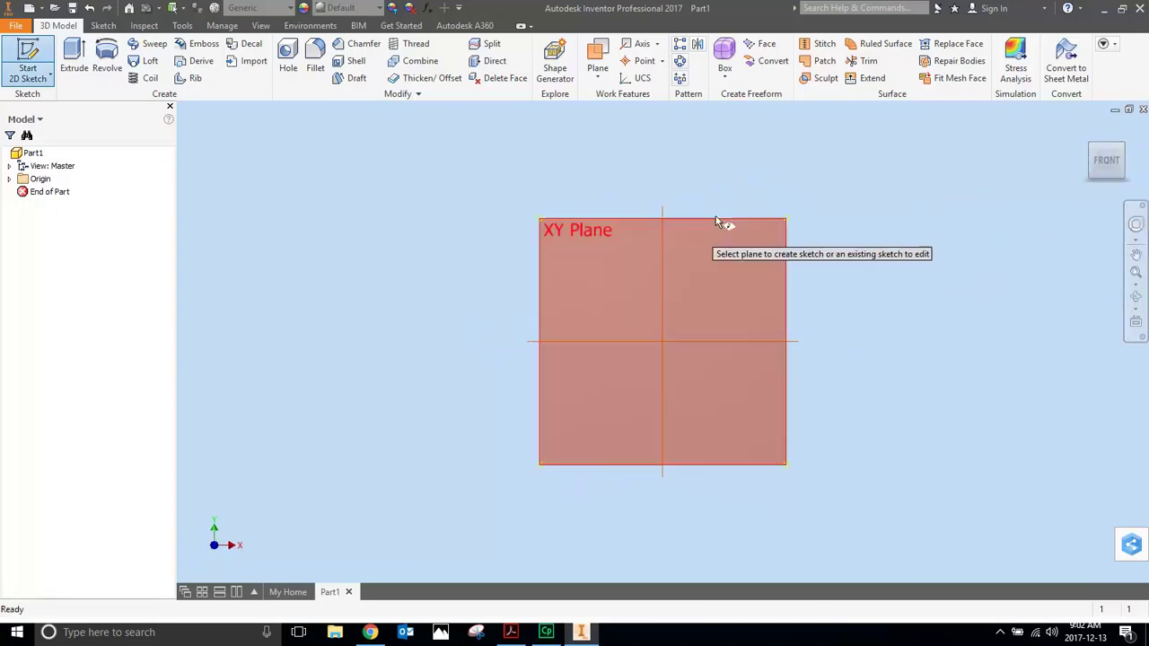
left_click(726, 225)
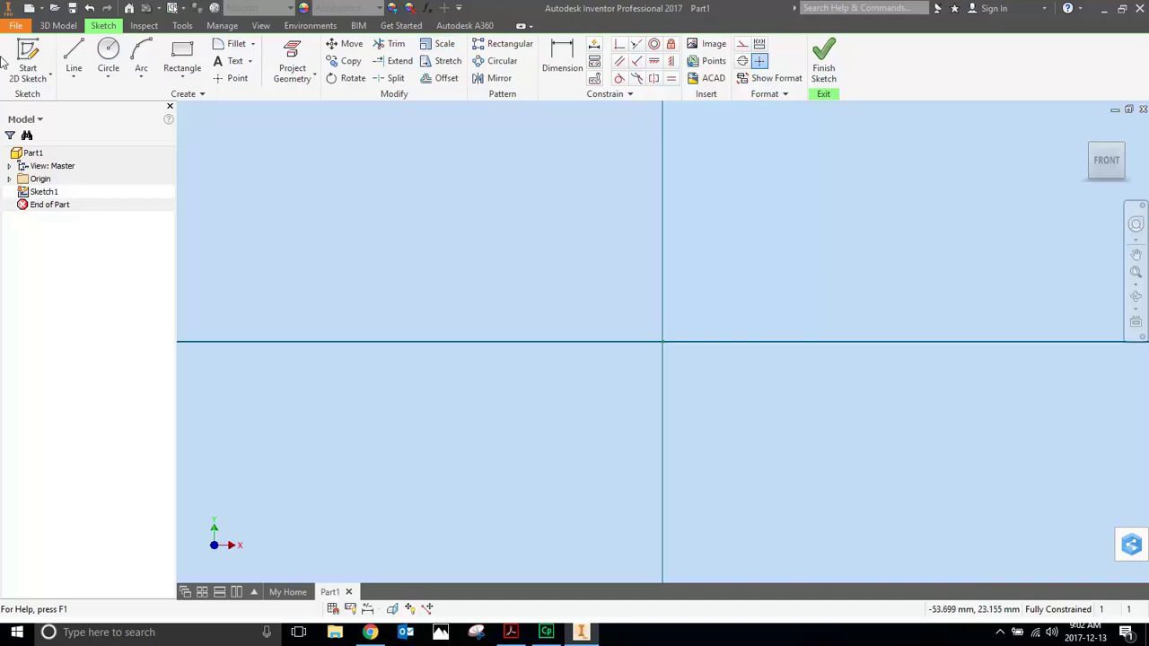
Draw a two-point rectangle from the origin to a corner up and to the left.
left_click(182, 59)
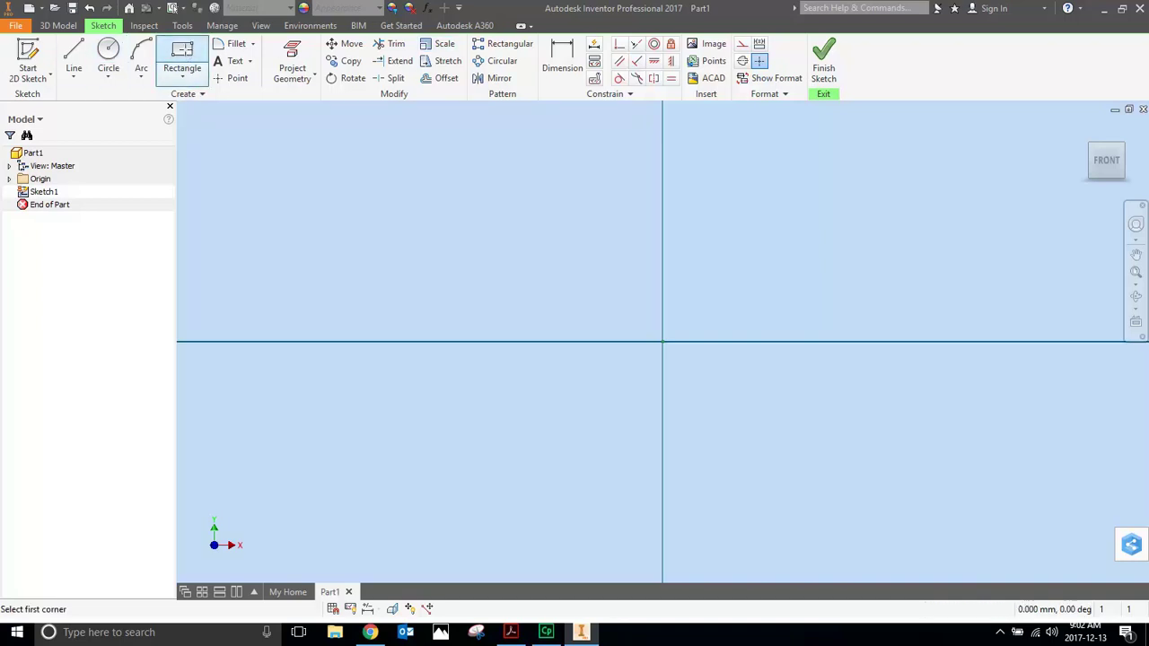
left_click(663, 340)
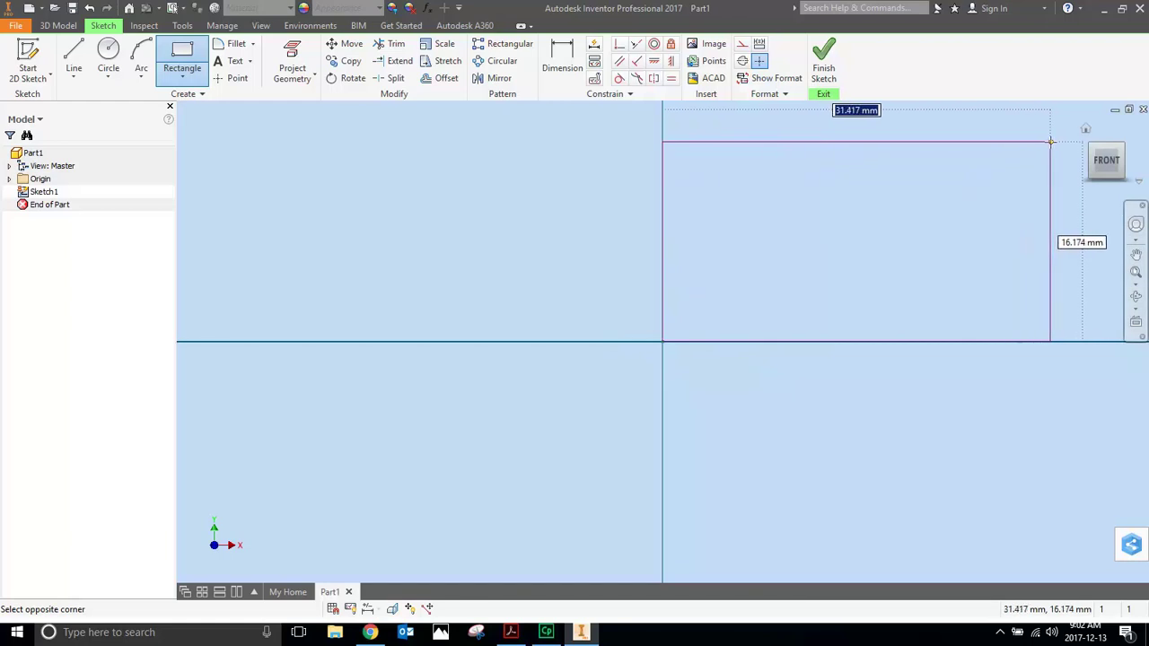
scroll(1050, 142, "down", 2)
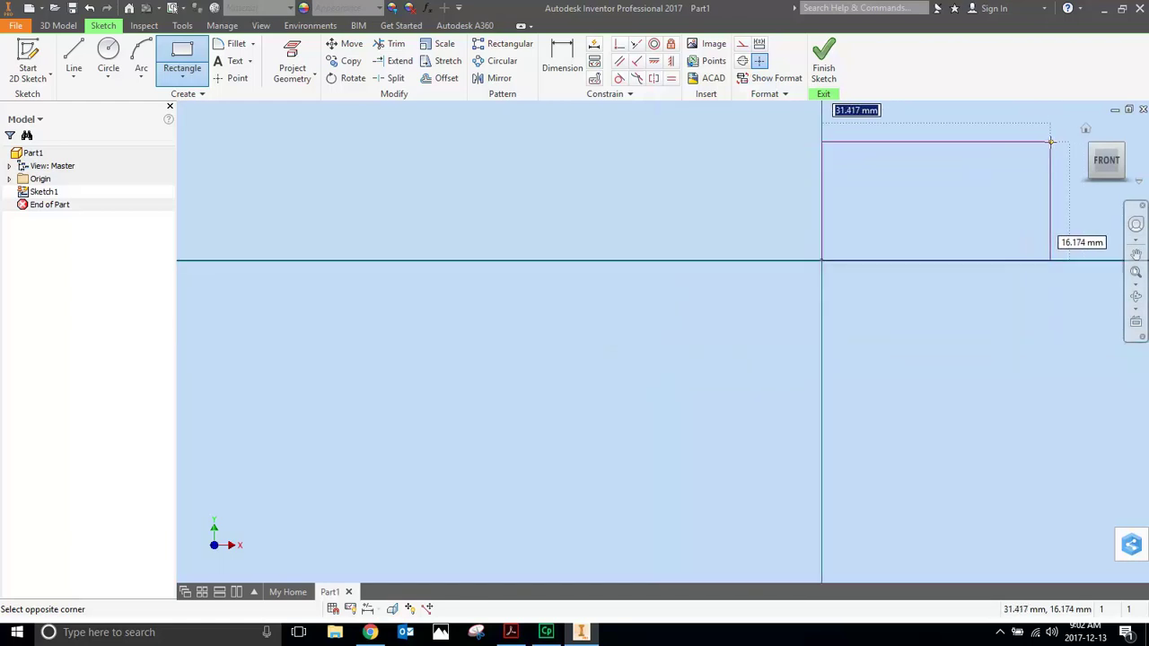
left_click(549, 112)
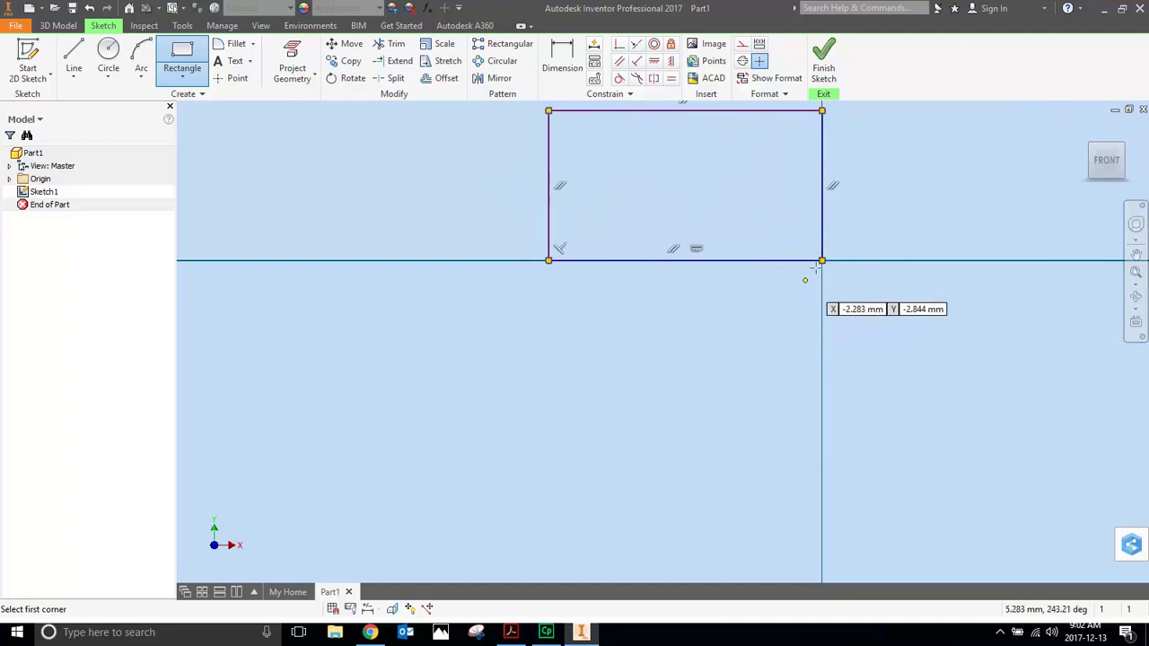
scroll(802, 251, "up", 3)
scroll(800, 250, "down", 5)
scroll(799, 251, "down", 2)
scroll(814, 179, "up", 3)
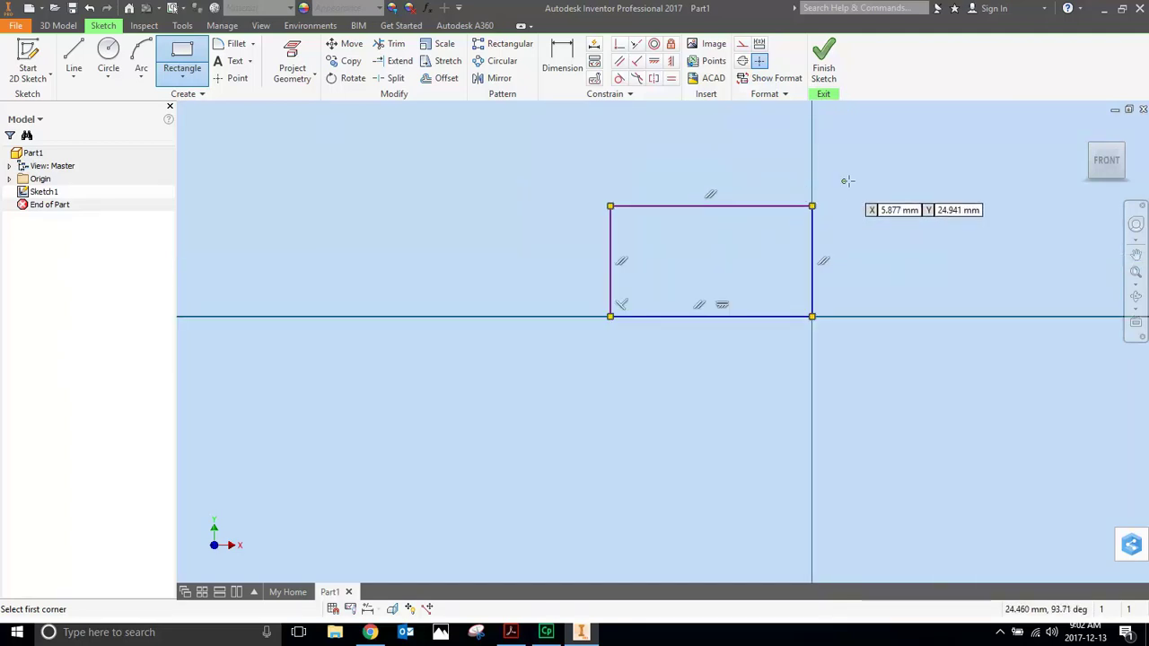
Dimension the rectangle's top edge to 75 mm and its left edge to 45 mm.
left_click(561, 70)
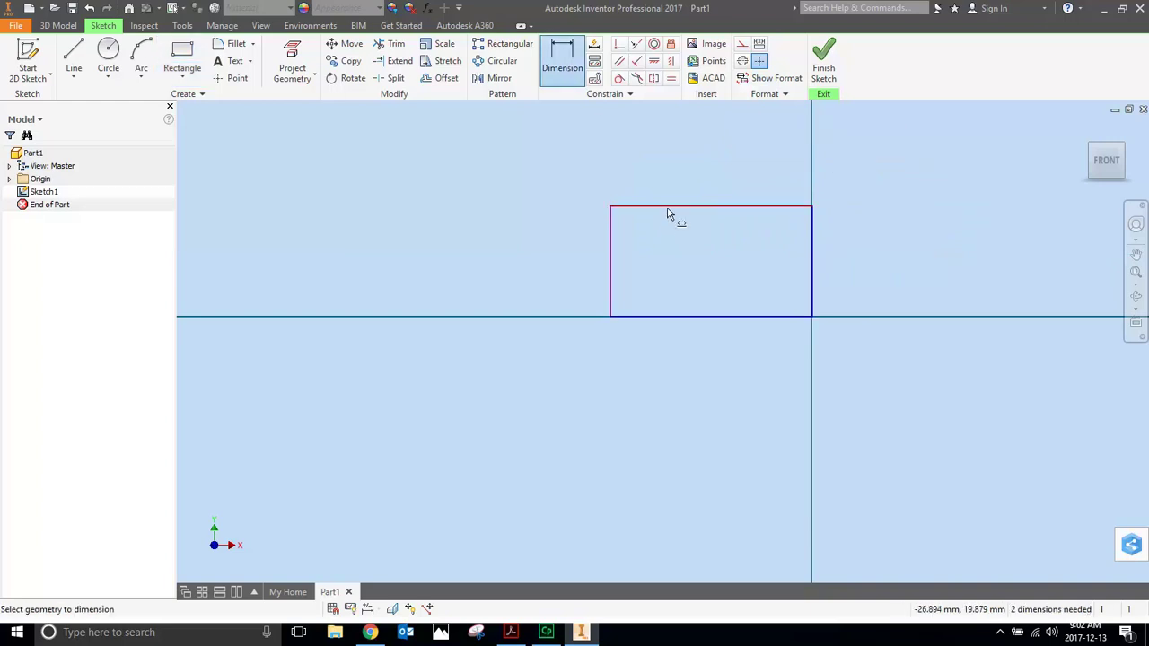
left_click(672, 208)
left_click(709, 183)
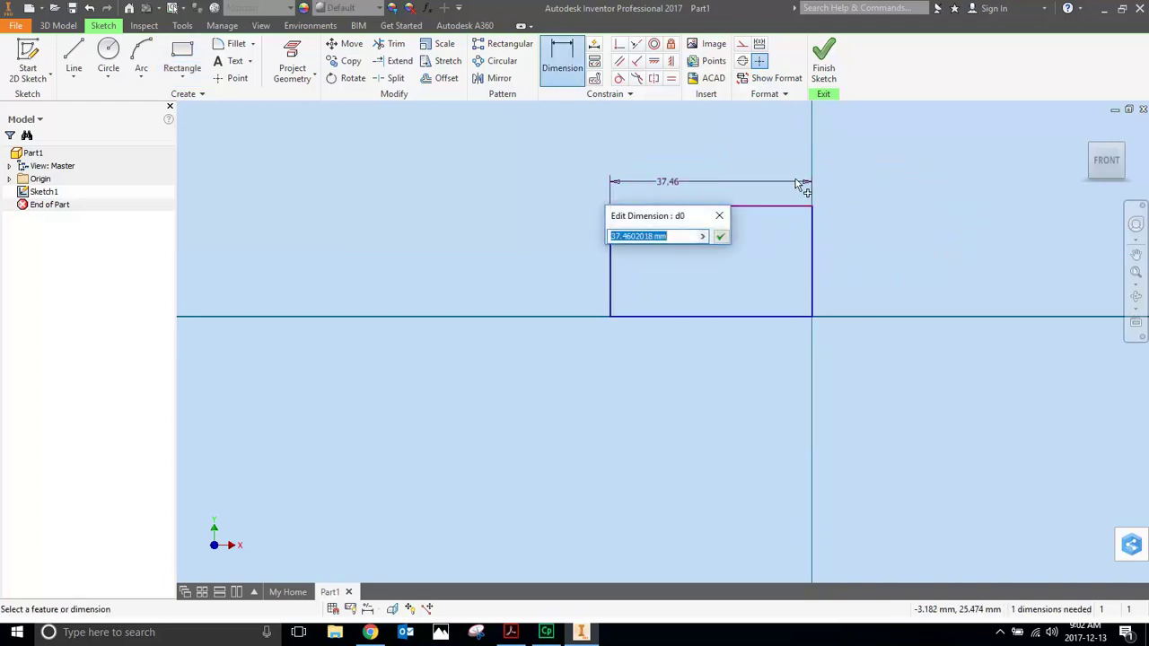
type("75")
key("Return")
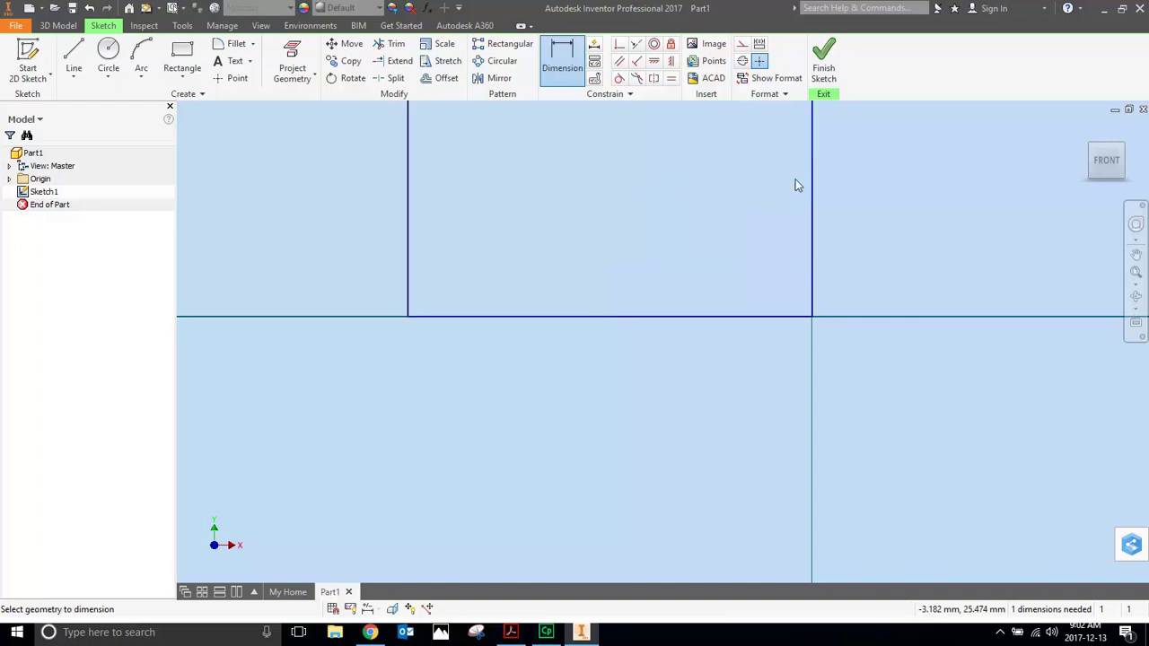
scroll(816, 205, "up", 2)
scroll(834, 207, "up", 2)
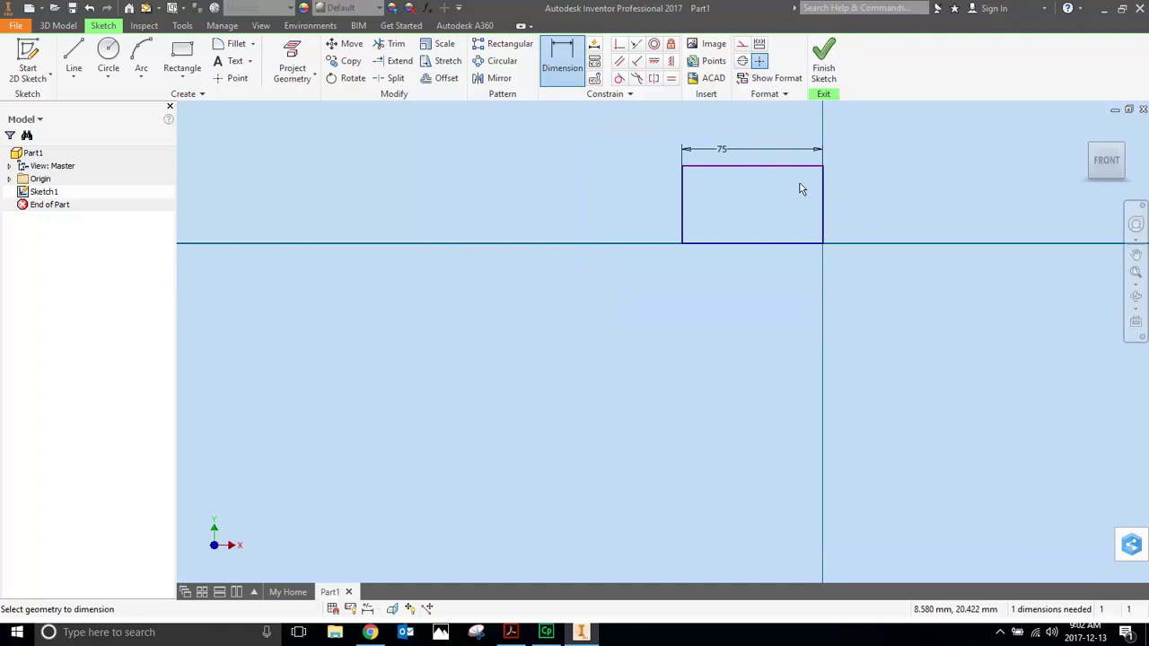
left_click(684, 212)
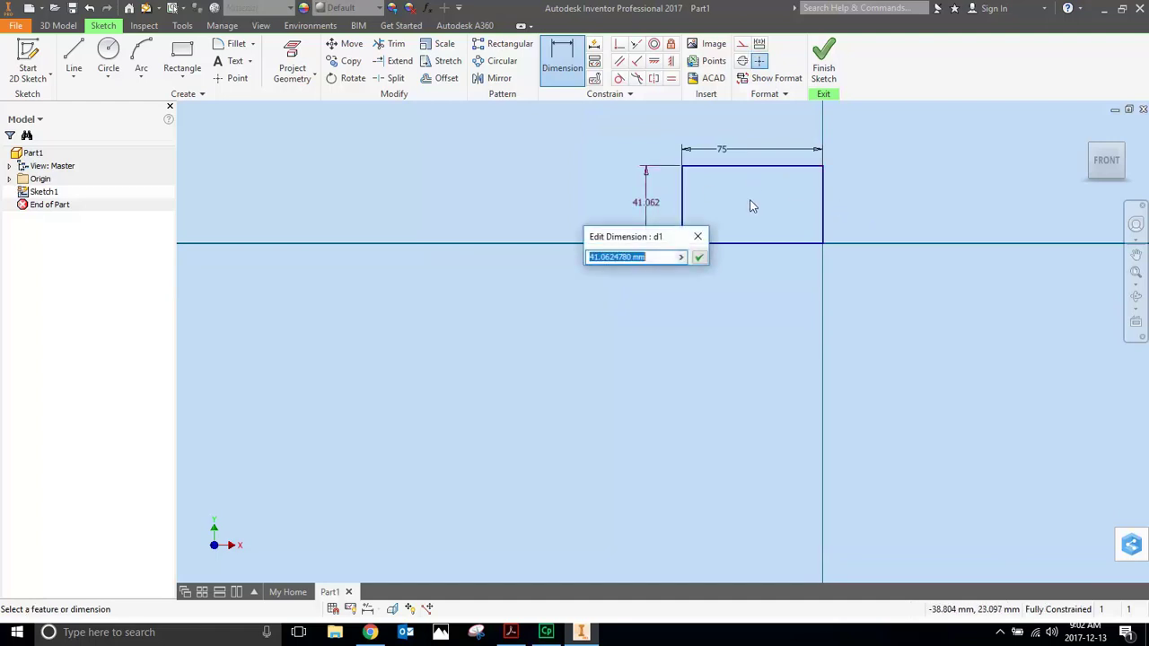
type("45")
key("Return")
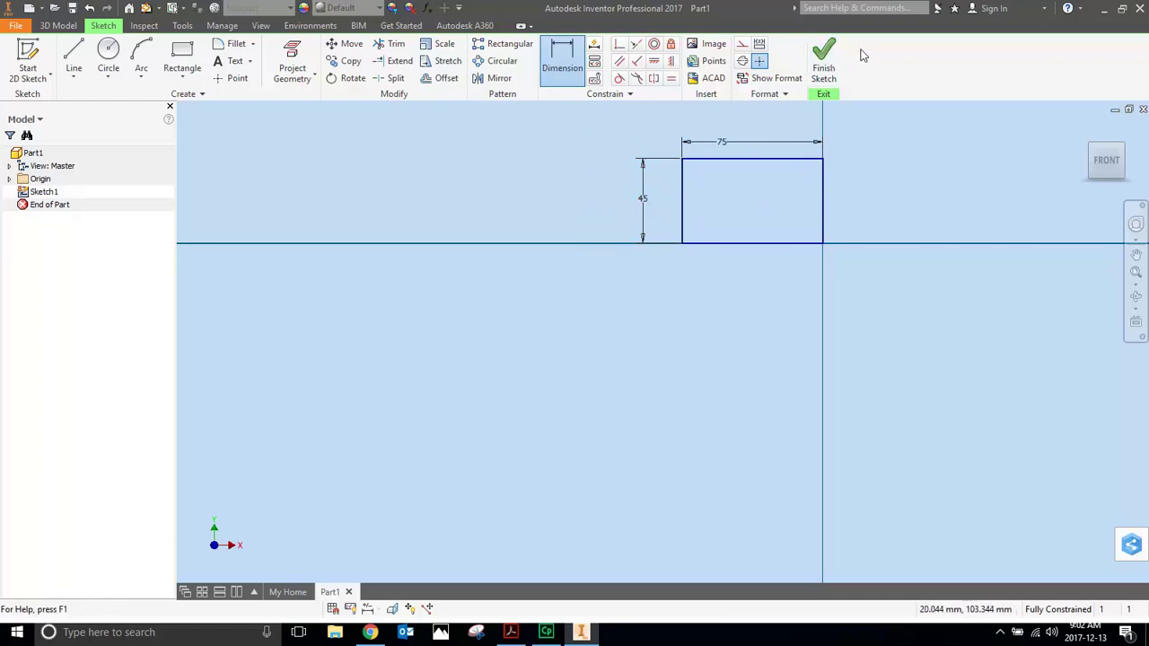
Finish Sketch1, then briefly scroll the booklet before hiding it.
left_click(824, 56)
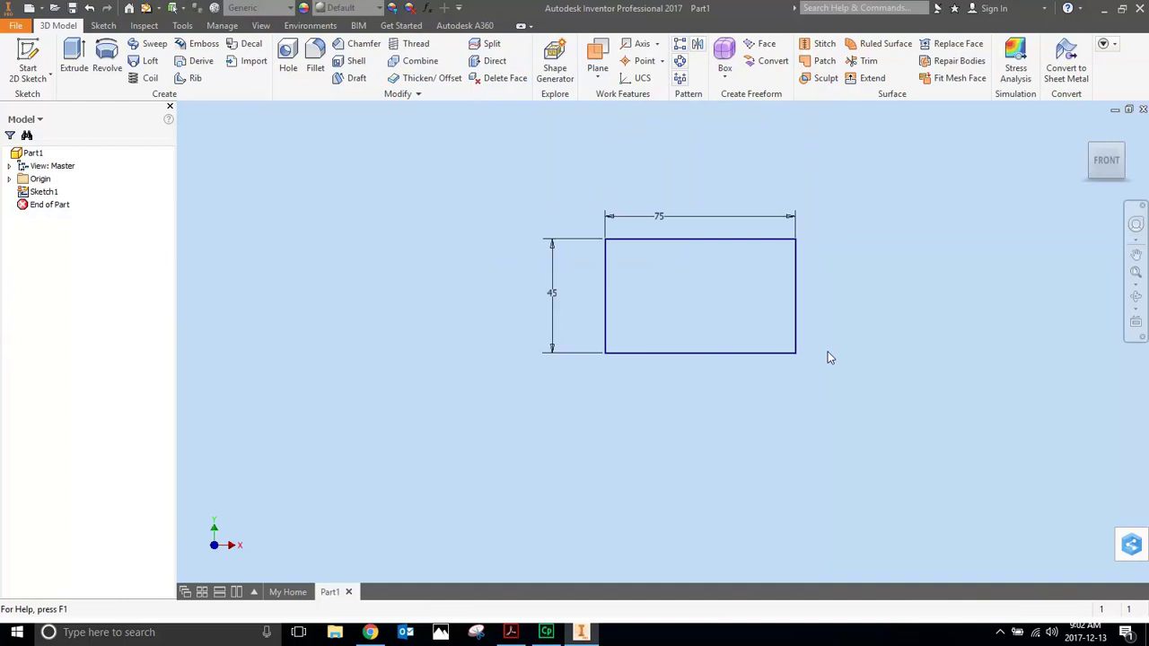
left_click(511, 632)
scroll(821, 437, "down", 2)
scroll(817, 436, "down", 6)
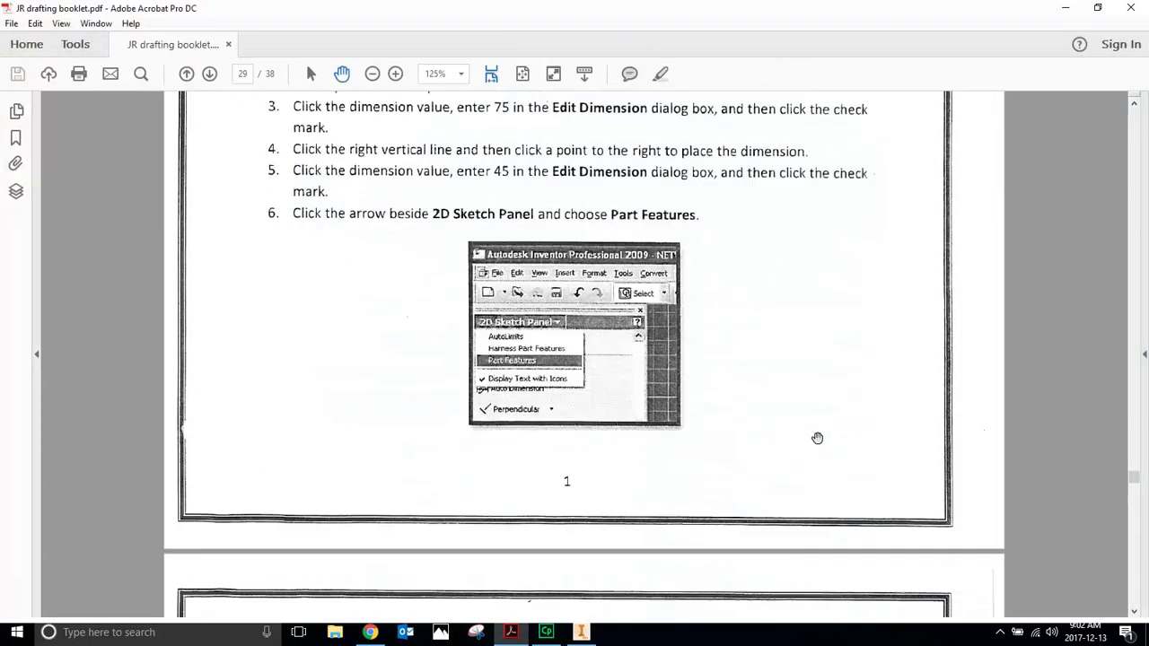
scroll(789, 419, "down", 1)
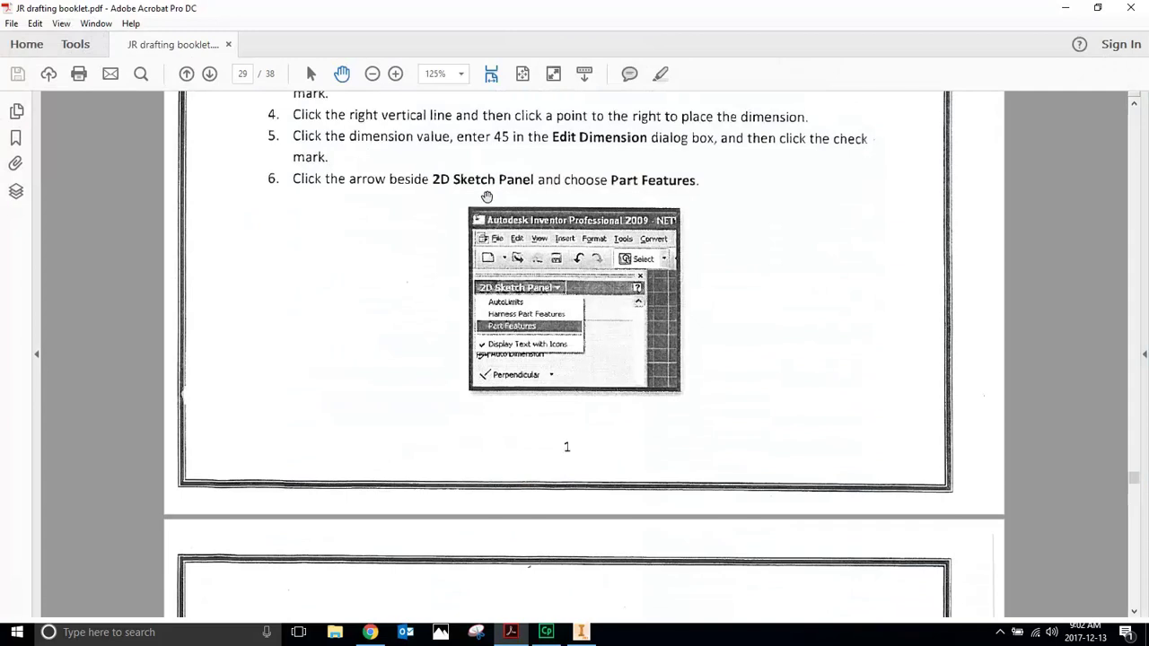
left_click(1056, 7)
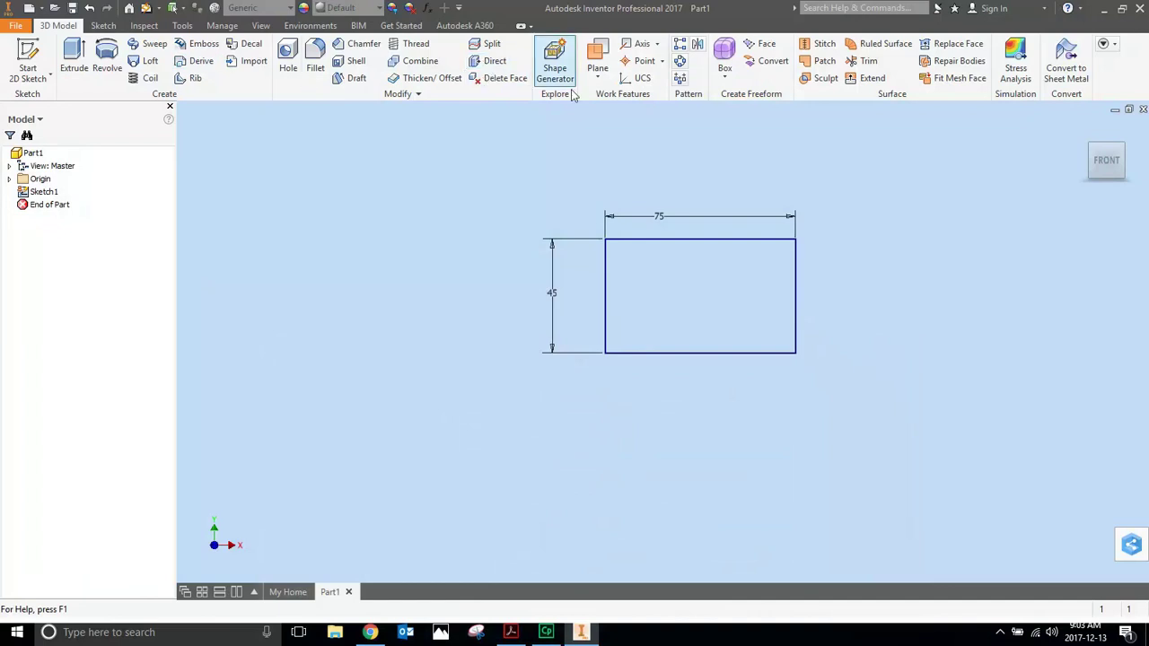
Reopen the booklet and scroll to page 30's 8 mm extrude steps.
left_click(511, 632)
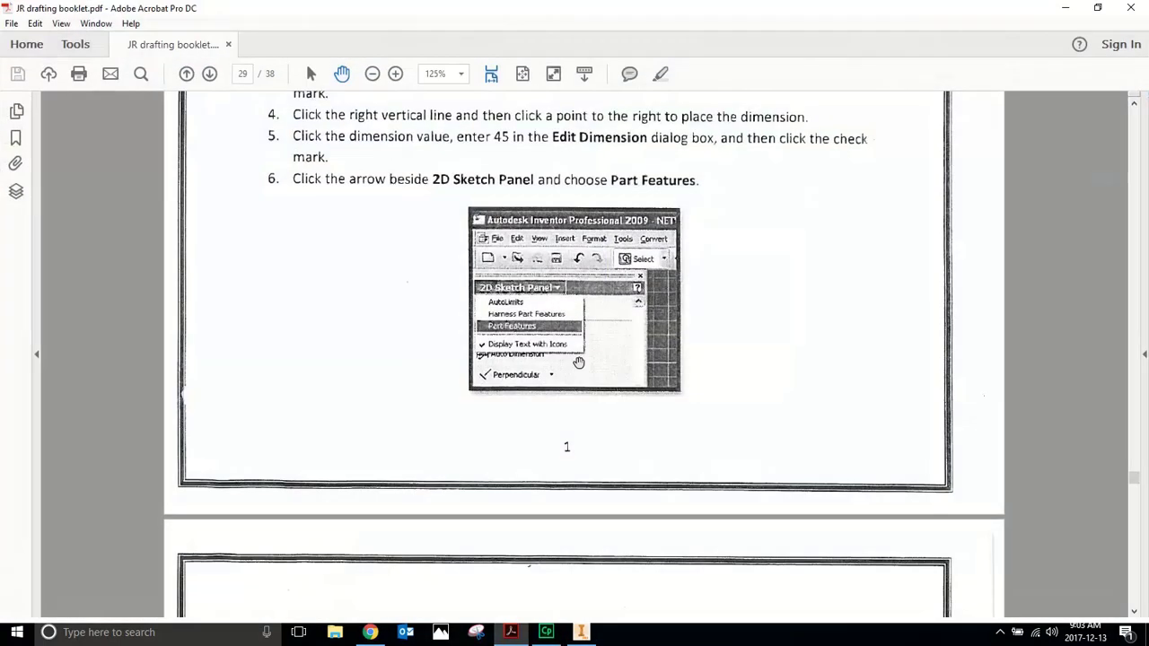
scroll(579, 362, "down", 1)
scroll(770, 398, "down", 4)
scroll(778, 419, "down", 5)
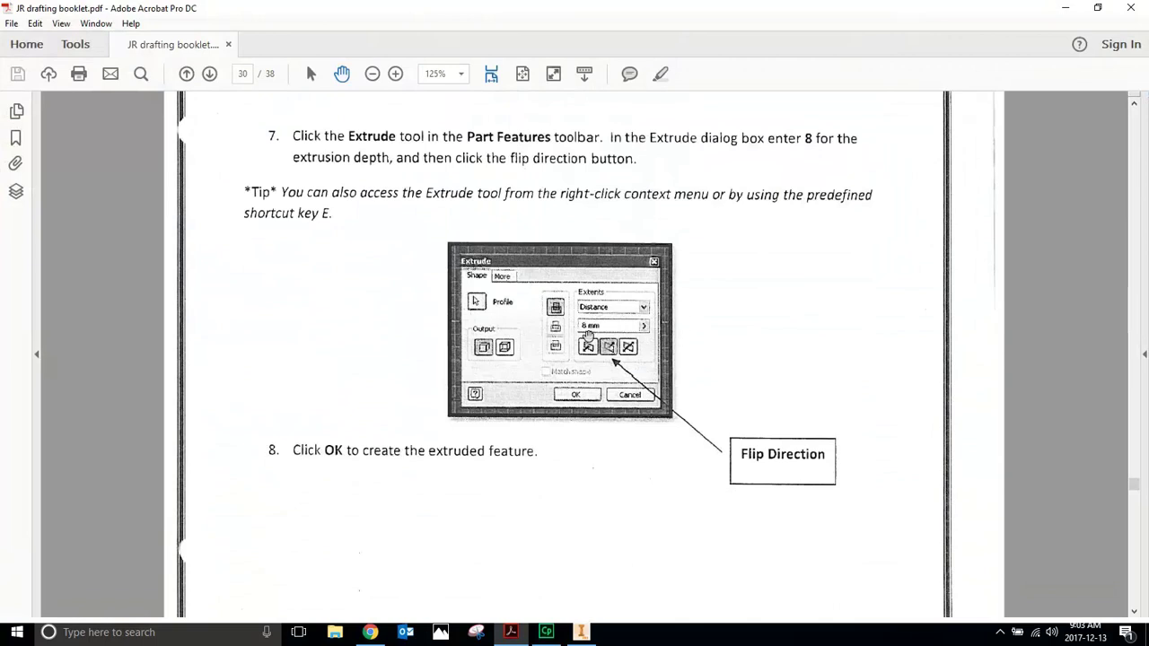
Extrude the rectangle 8 mm in the flipped direction and orbit to view the plate.
left_click(1066, 7)
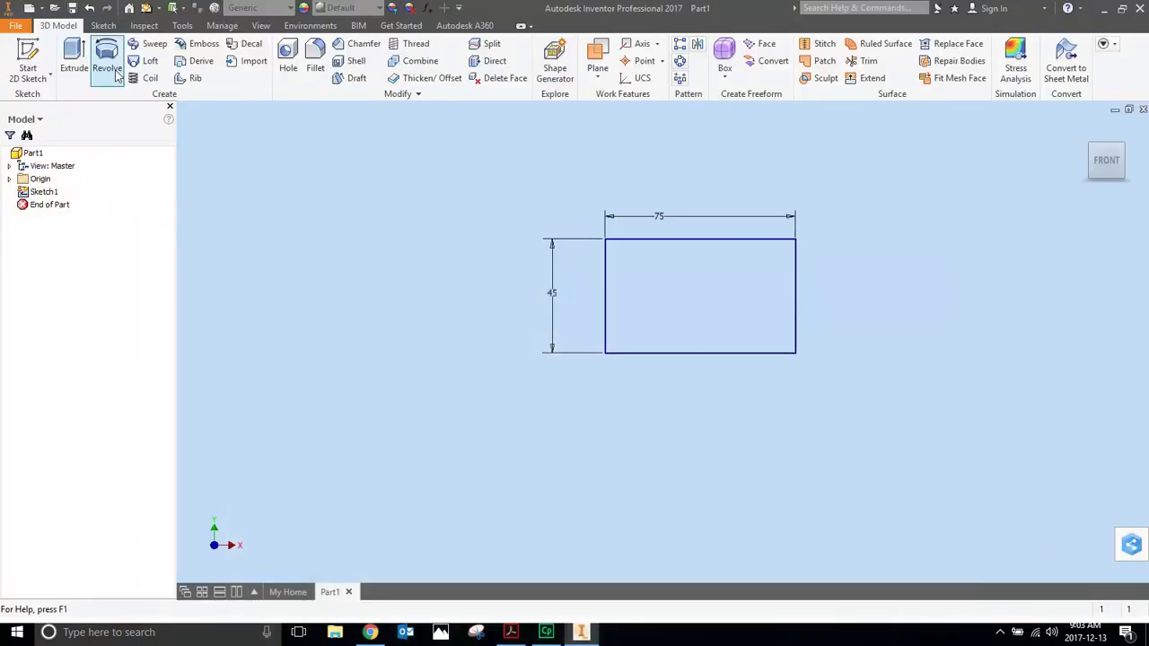
left_click(79, 57)
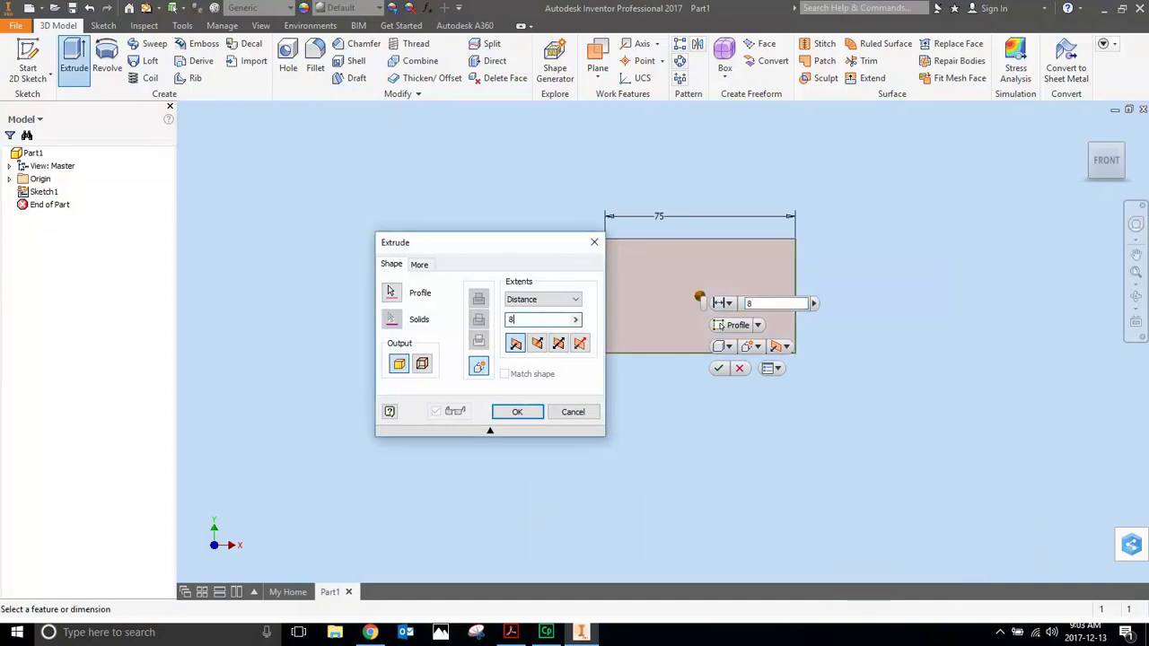
left_click(537, 345)
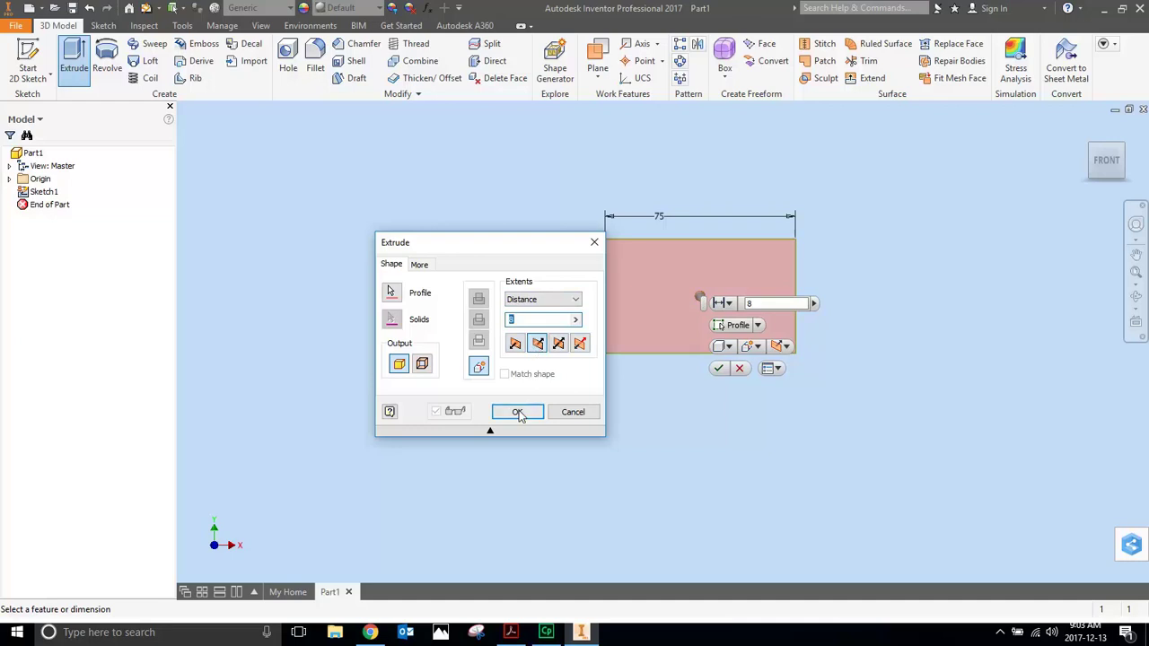
left_click(518, 414)
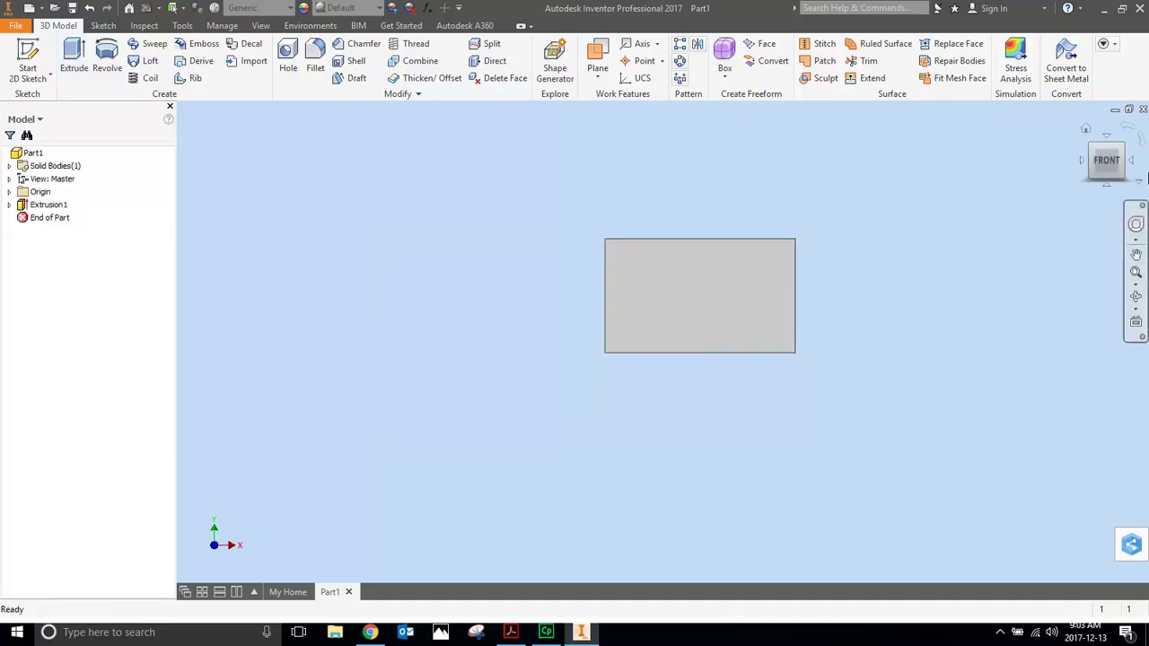
left_click(1135, 300)
mouse_move(826, 231)
left_mouse_down()
mouse_move(632, 282)
mouse_move(665, 286)
left_mouse_up()
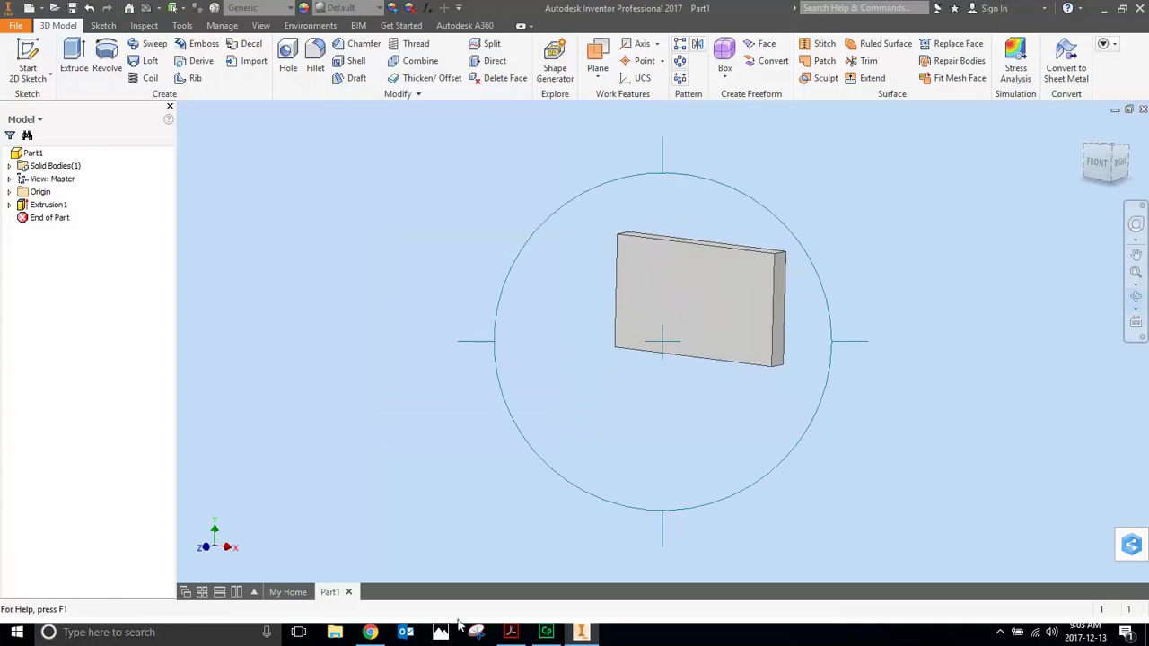
Scroll the booklet to page 31's circle dimensioning and 22 mm extrude steps.
left_click(511, 632)
scroll(550, 545, "down", 5)
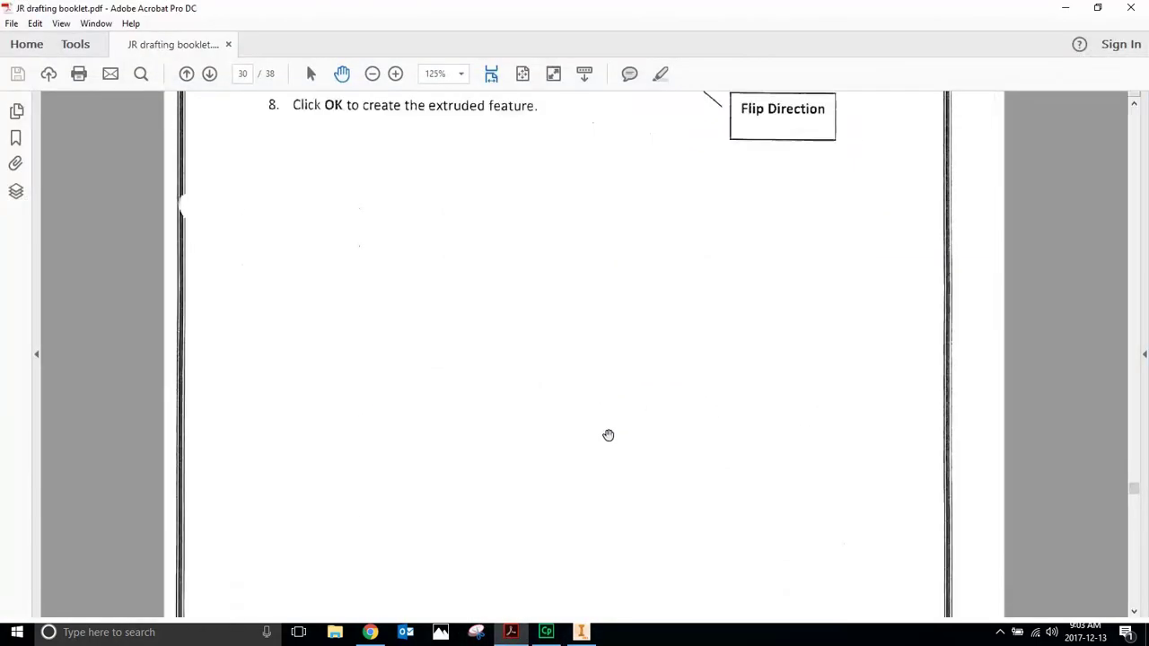
scroll(611, 432, "down", 5)
scroll(613, 431, "down", 5)
scroll(616, 433, "down", 5)
scroll(616, 434, "down", 3)
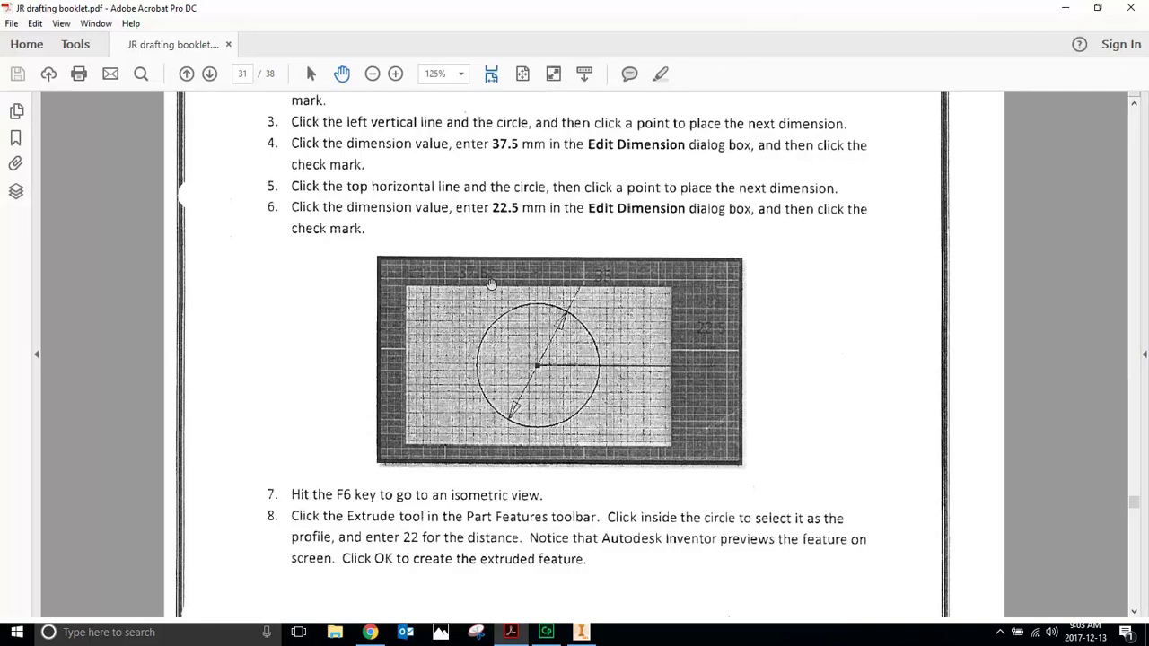
Start a sketch on the plate's front face and draw a 35 mm circle.
left_click(1065, 8)
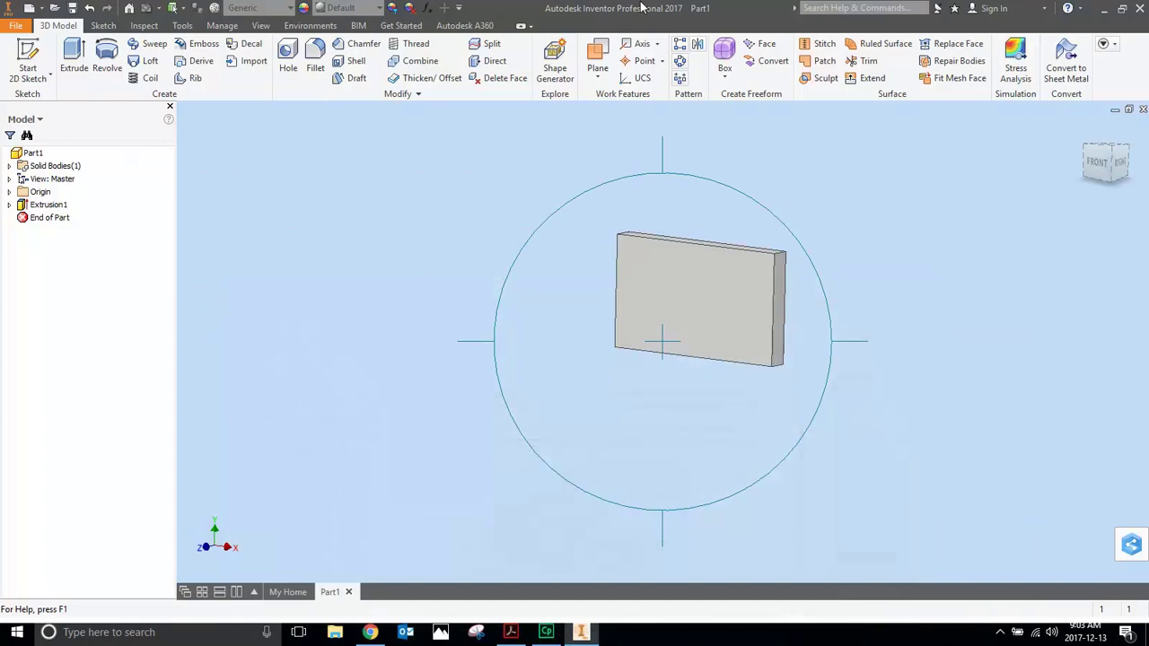
left_click(28, 63)
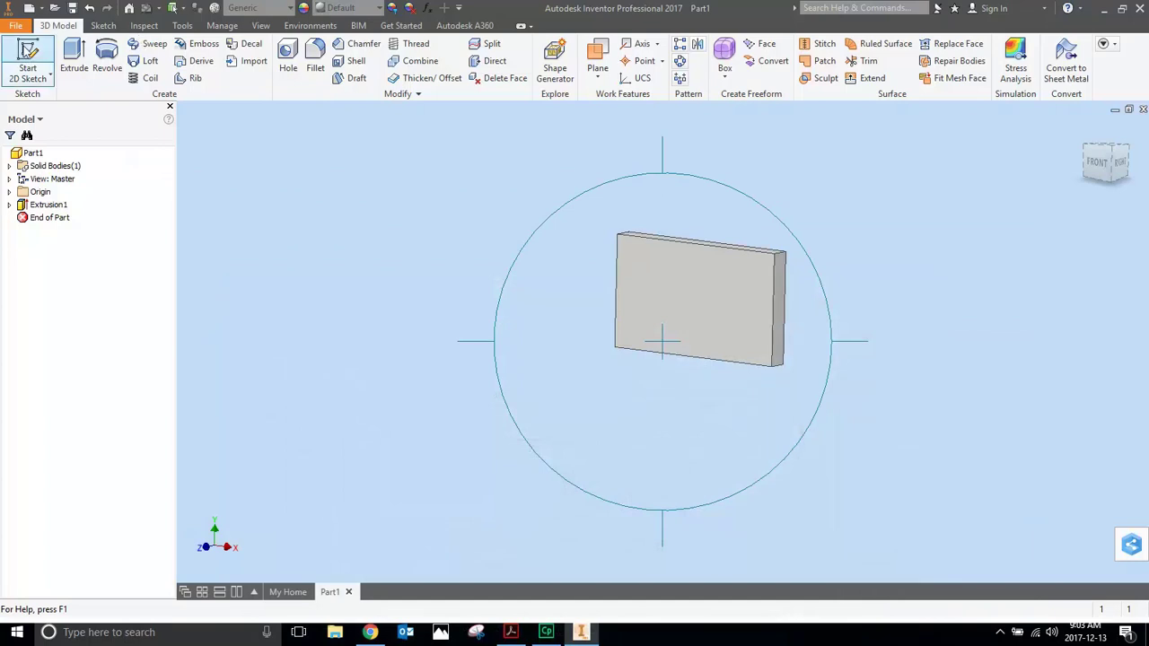
left_click(677, 295)
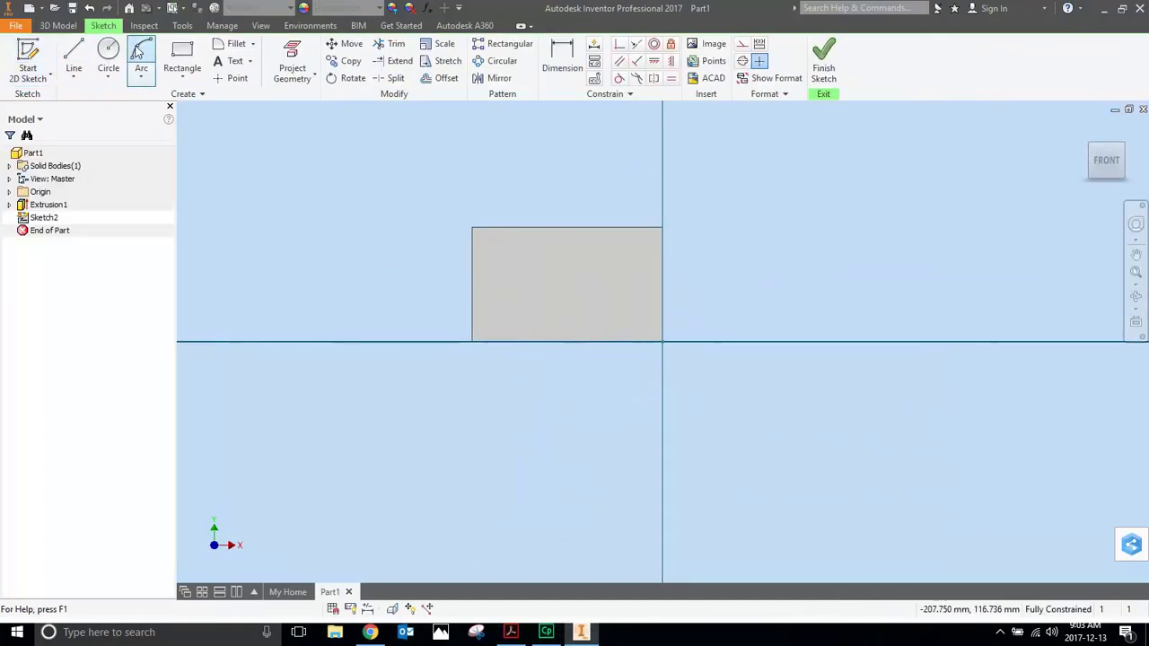
left_click(111, 51)
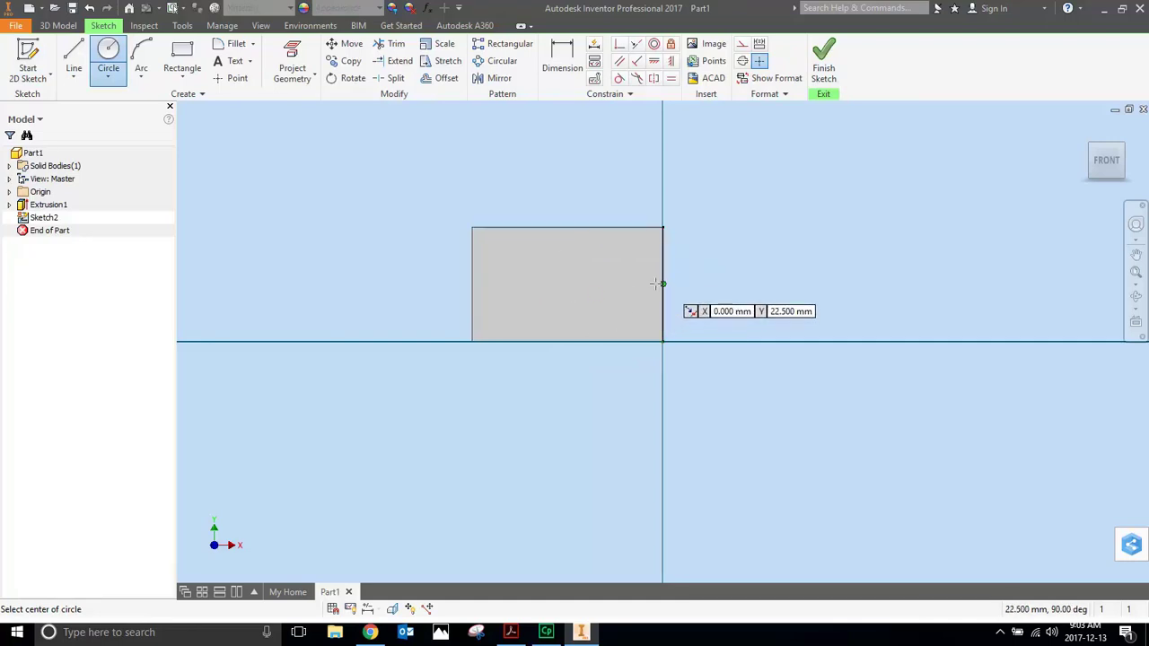
left_click(566, 284)
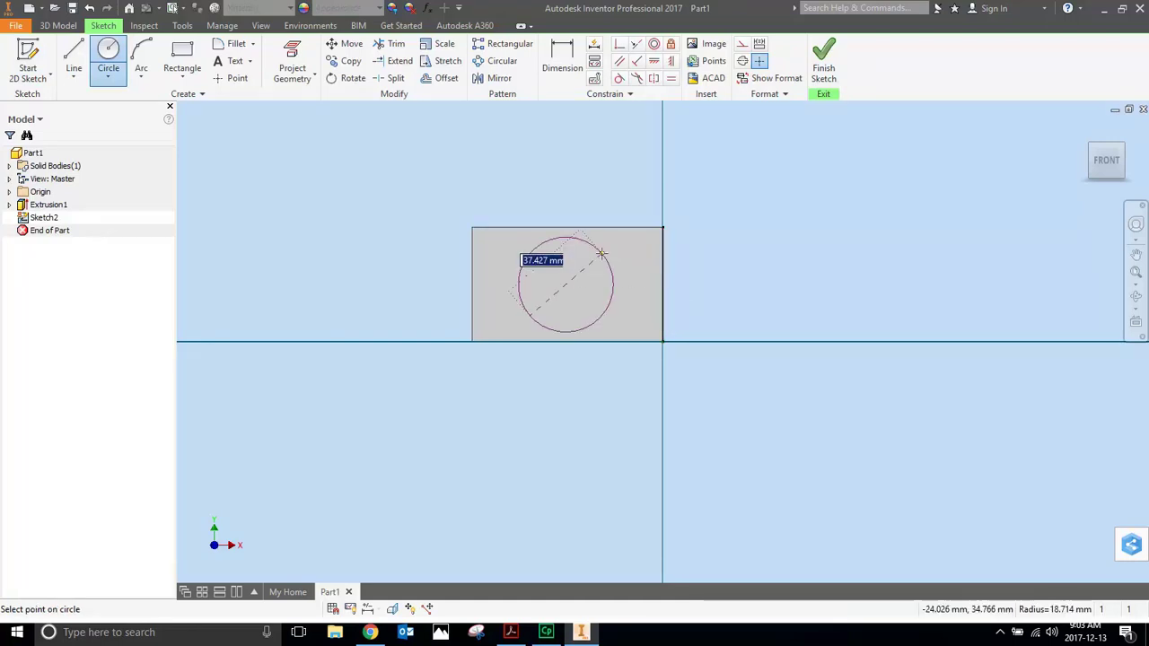
type("35")
key("Return")
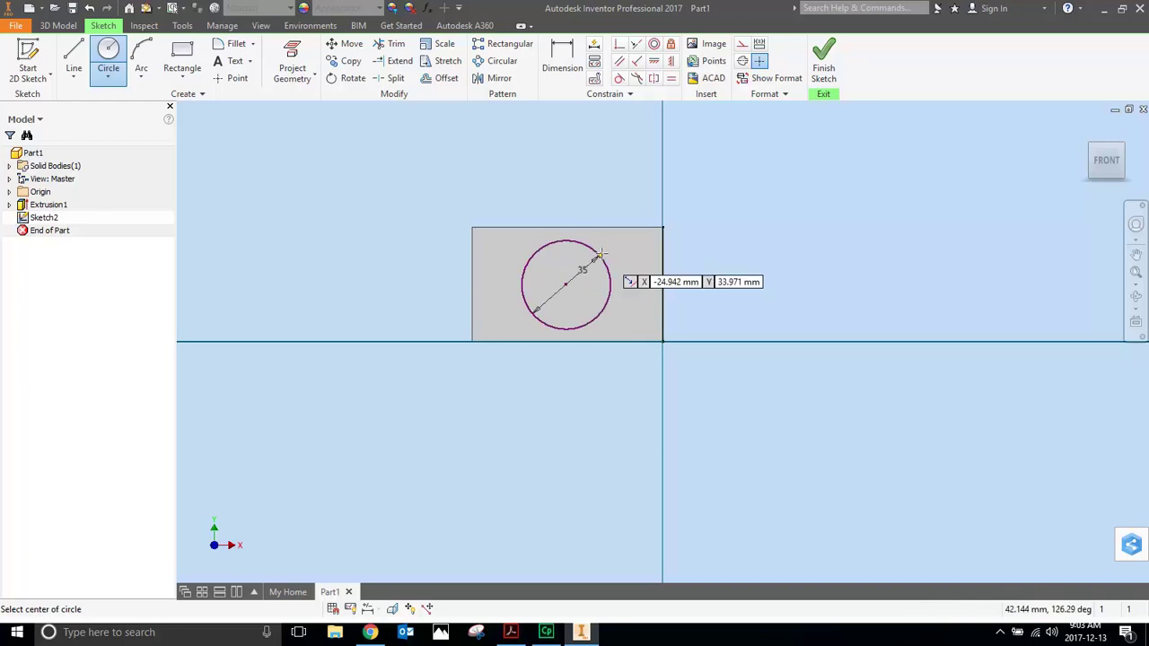
Dimension the circle centre 22.5 mm from the plate's top edge.
left_click(562, 59)
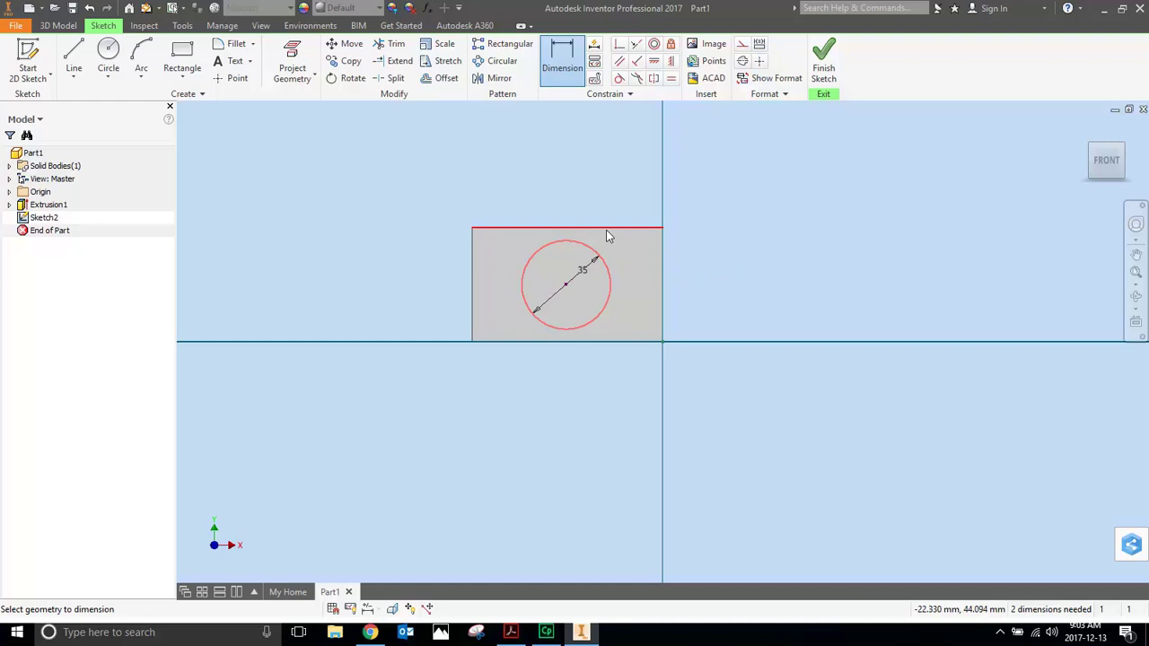
left_click(608, 229)
left_click(692, 250)
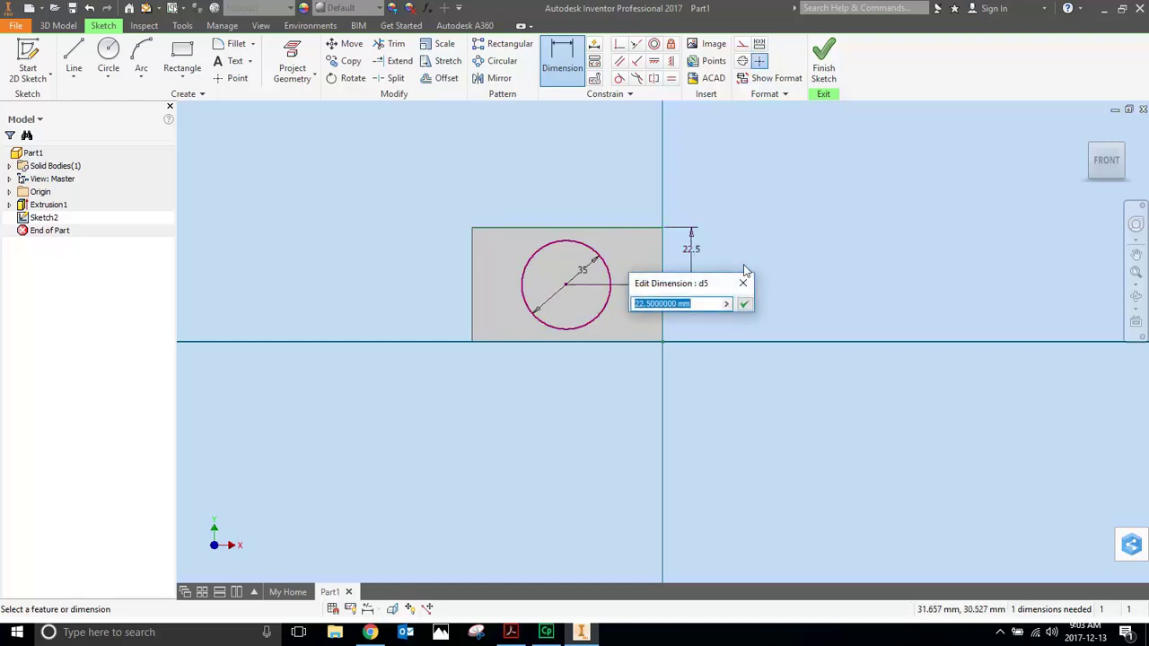
left_click(510, 633)
left_click(510, 633)
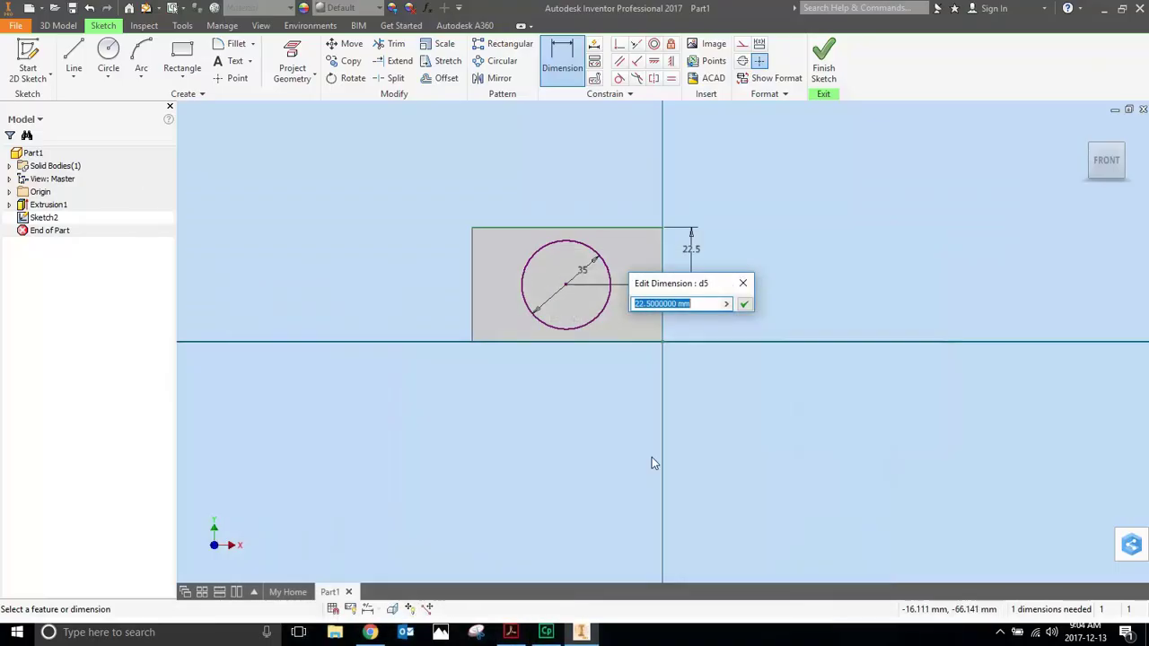
type("22.5")
key("Return")
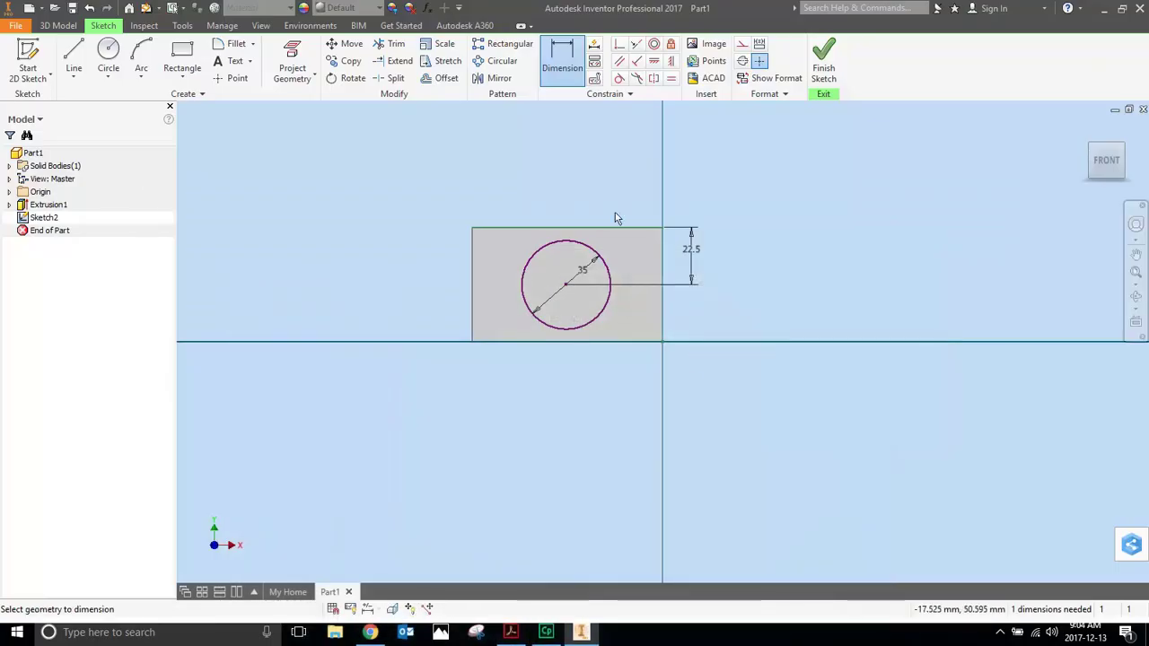
Dimension the circle 37.5 mm from the plate's left edge.
left_click(524, 270)
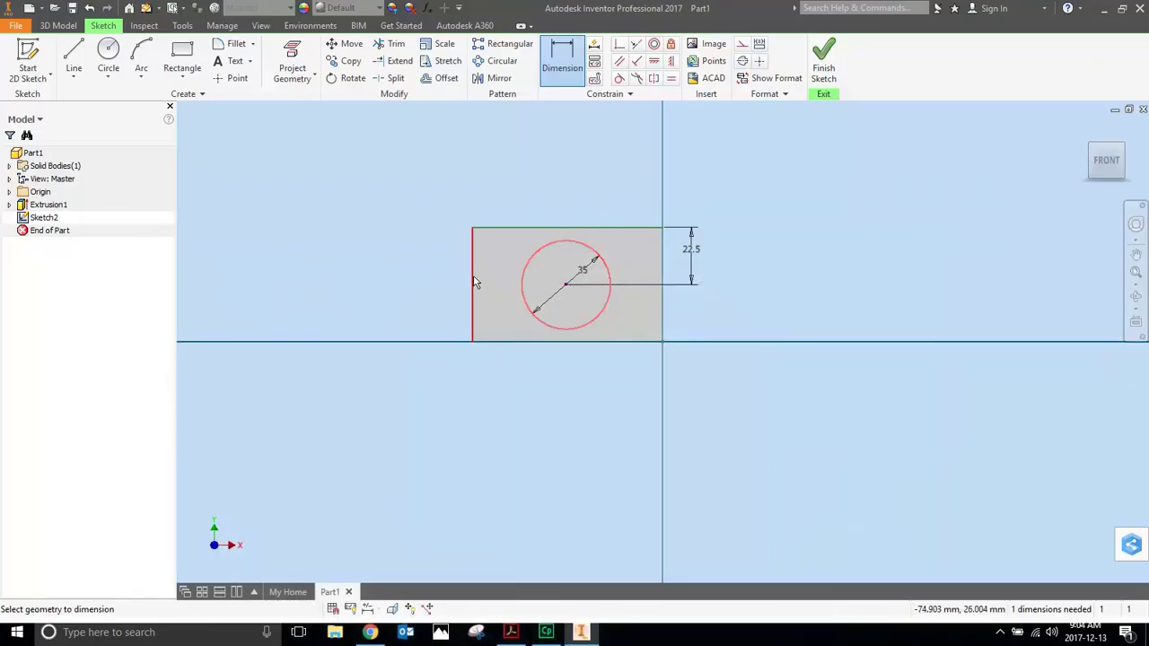
left_click(473, 284)
left_click(526, 197)
type("5")
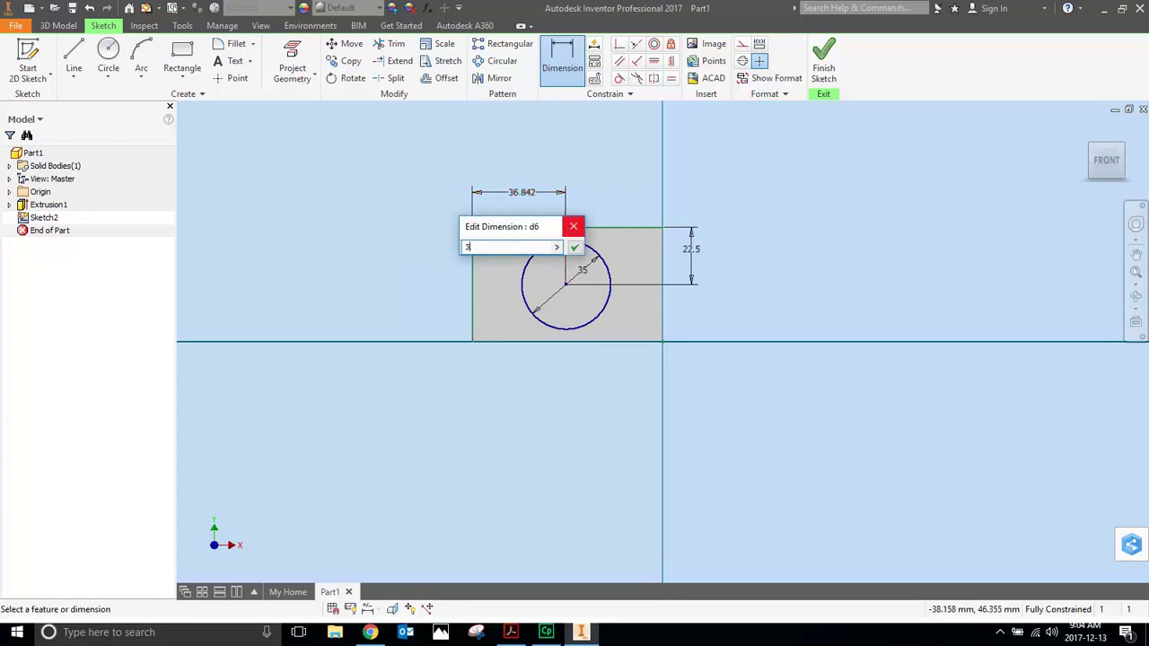
key("Return")
left_click(511, 633)
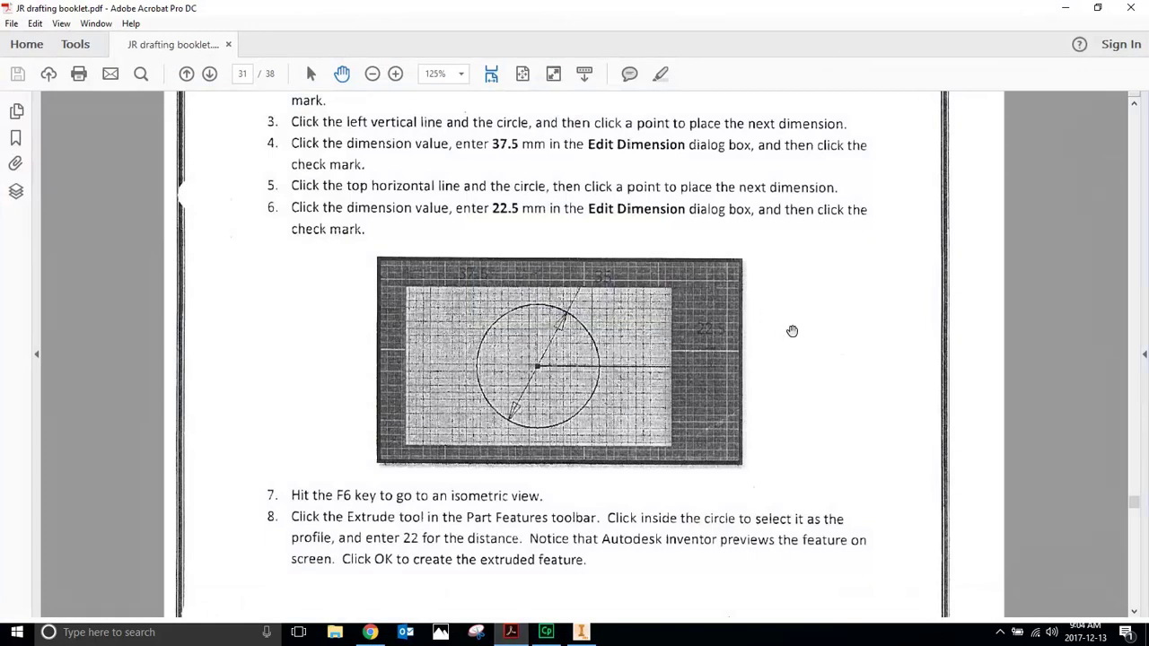
scroll(792, 331, "down", 2)
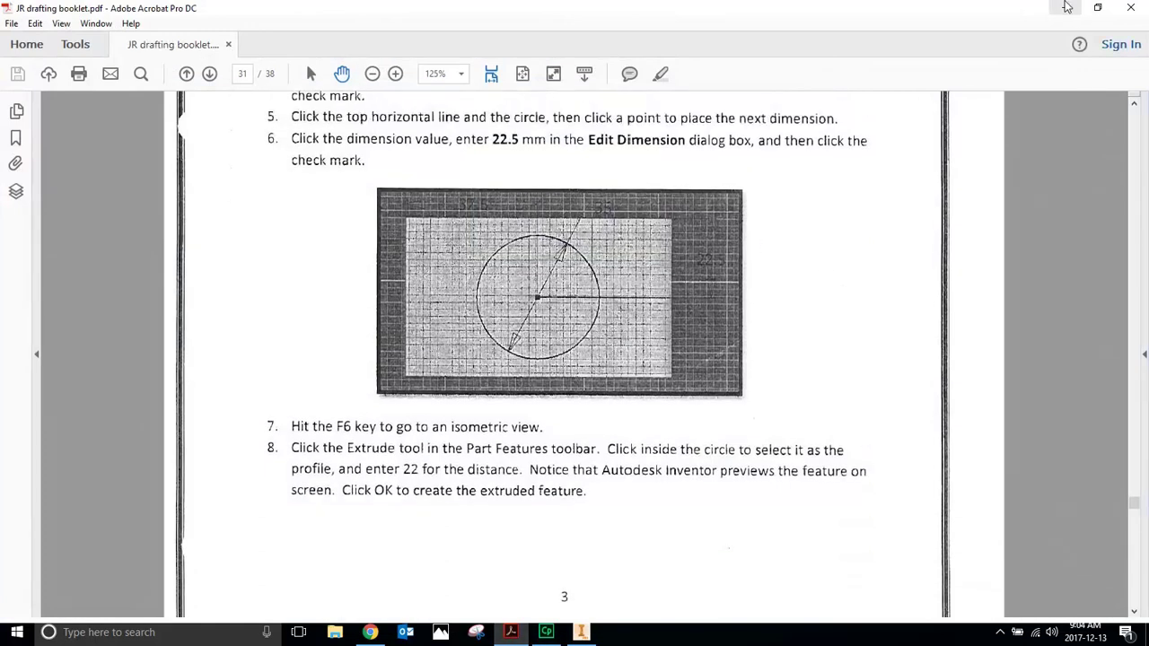
Finish Sketch2 and extrude the circle profile 22 mm as Extrusion2.
left_click(1066, 8)
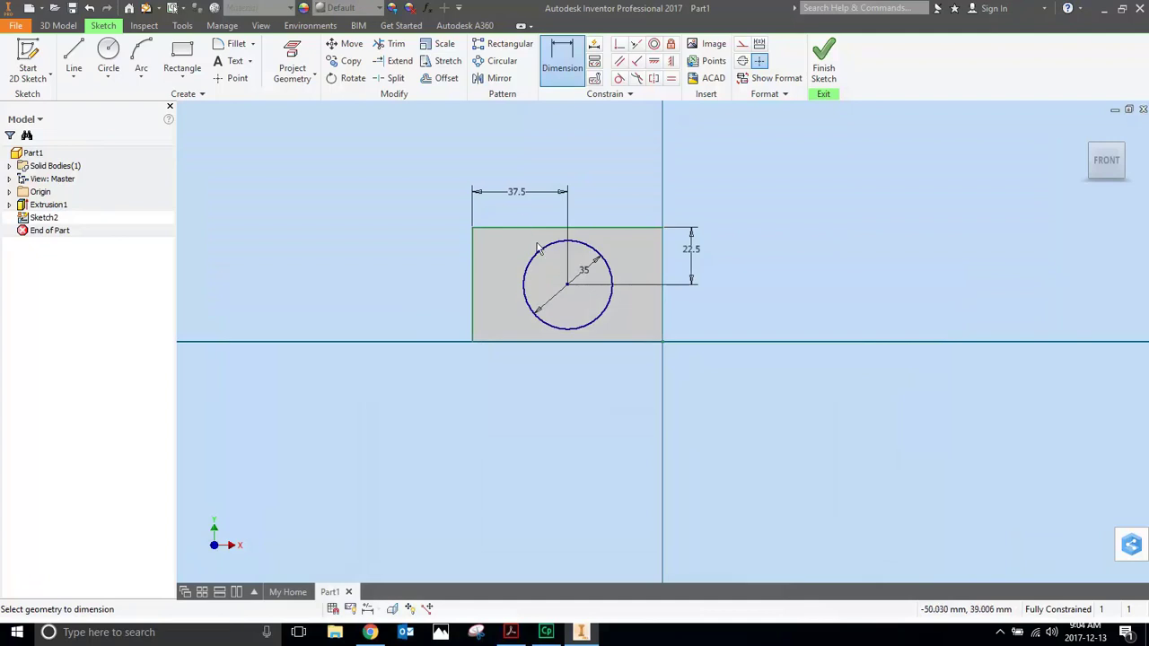
left_click(819, 69)
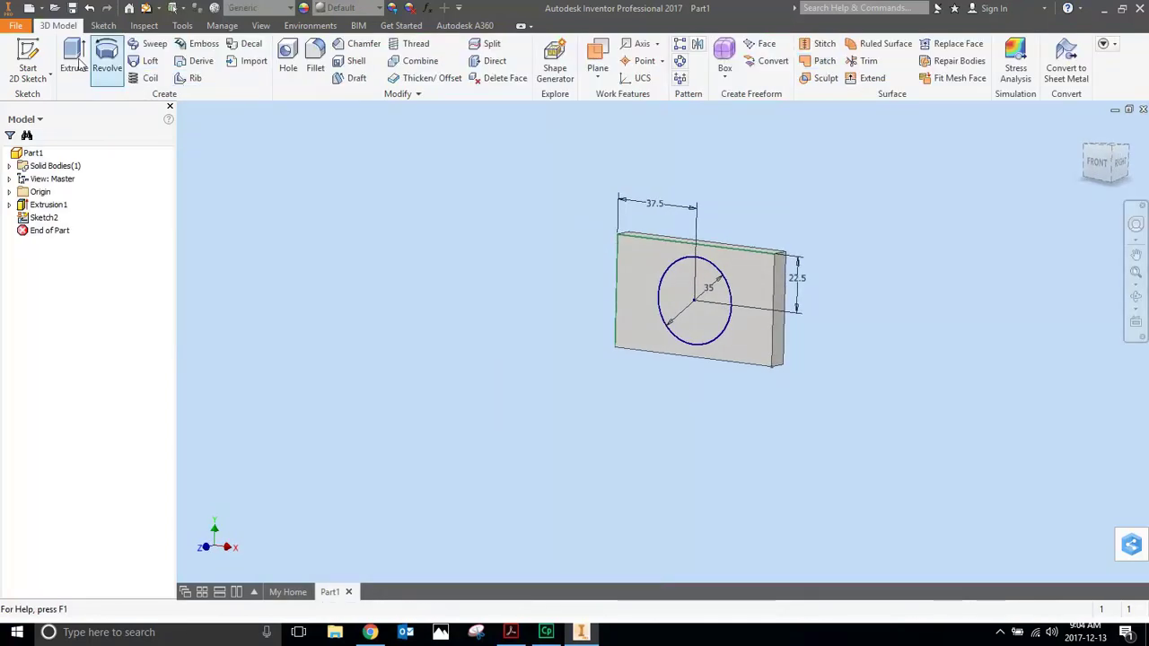
left_click(75, 59)
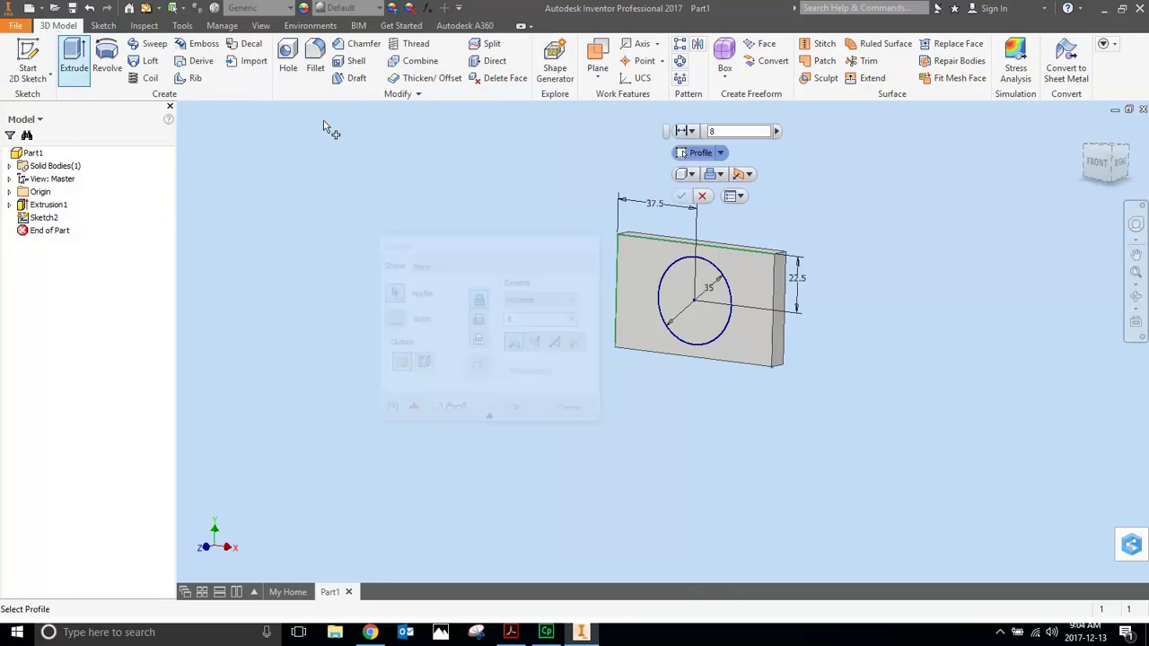
left_click(518, 412)
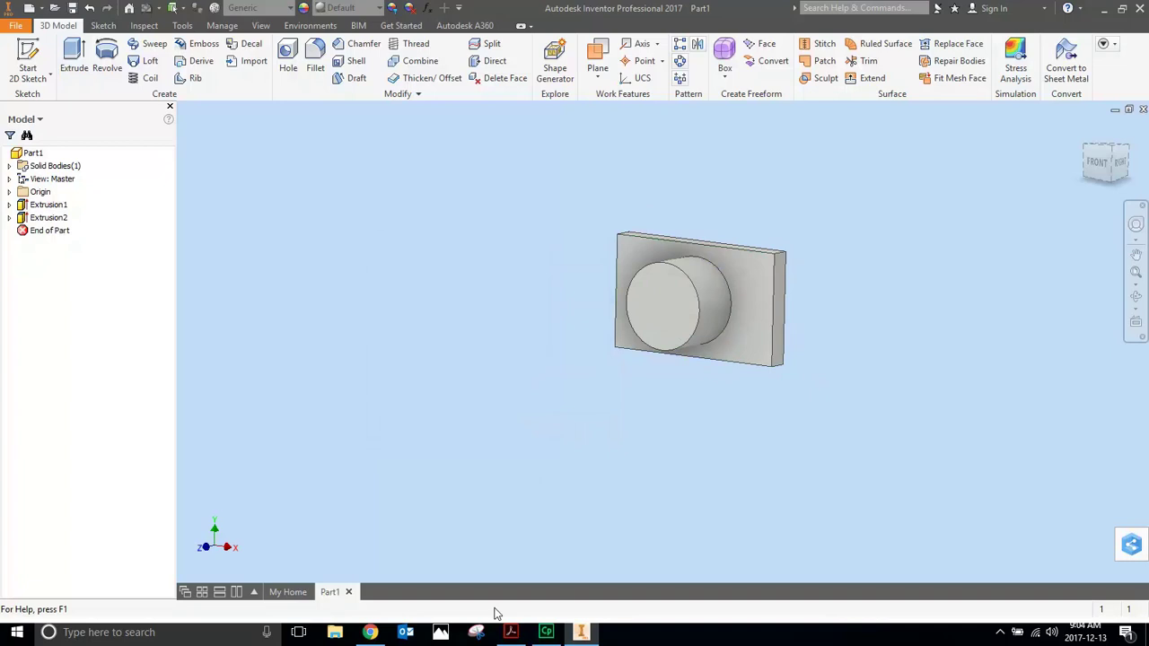
Read page 32's Creating Placed Hole Features steps: 25 mm diameter, To termination.
left_click(511, 632)
scroll(554, 357, "down", 5)
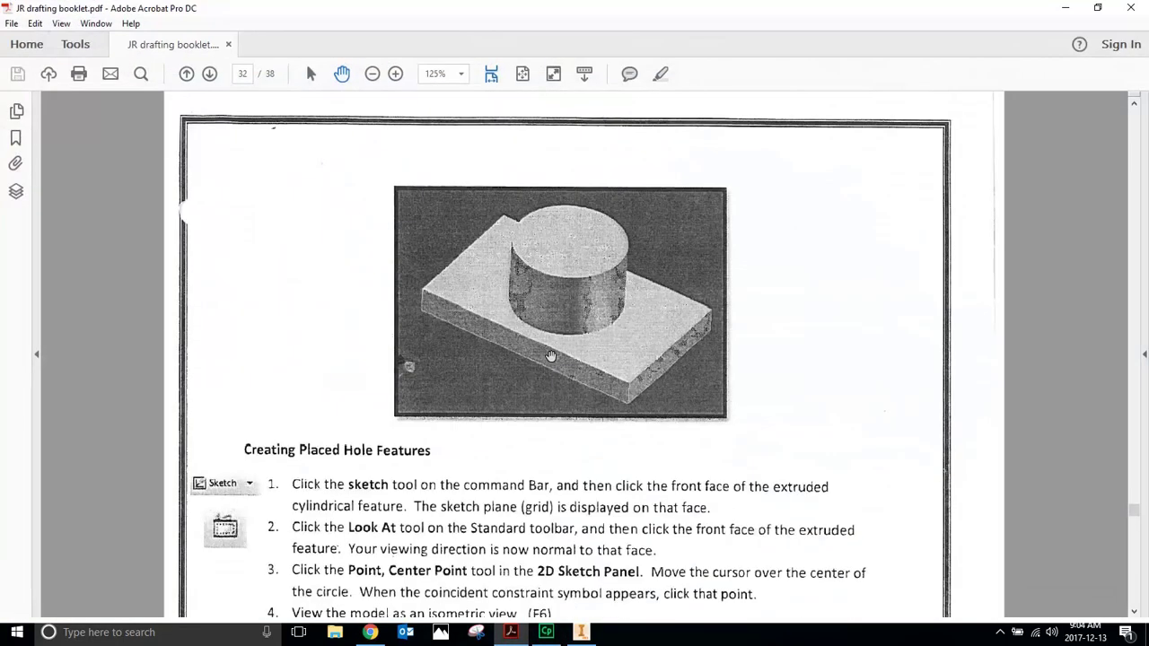
scroll(561, 377, "down", 4)
scroll(568, 395, "down", 3)
scroll(781, 381, "up", 2)
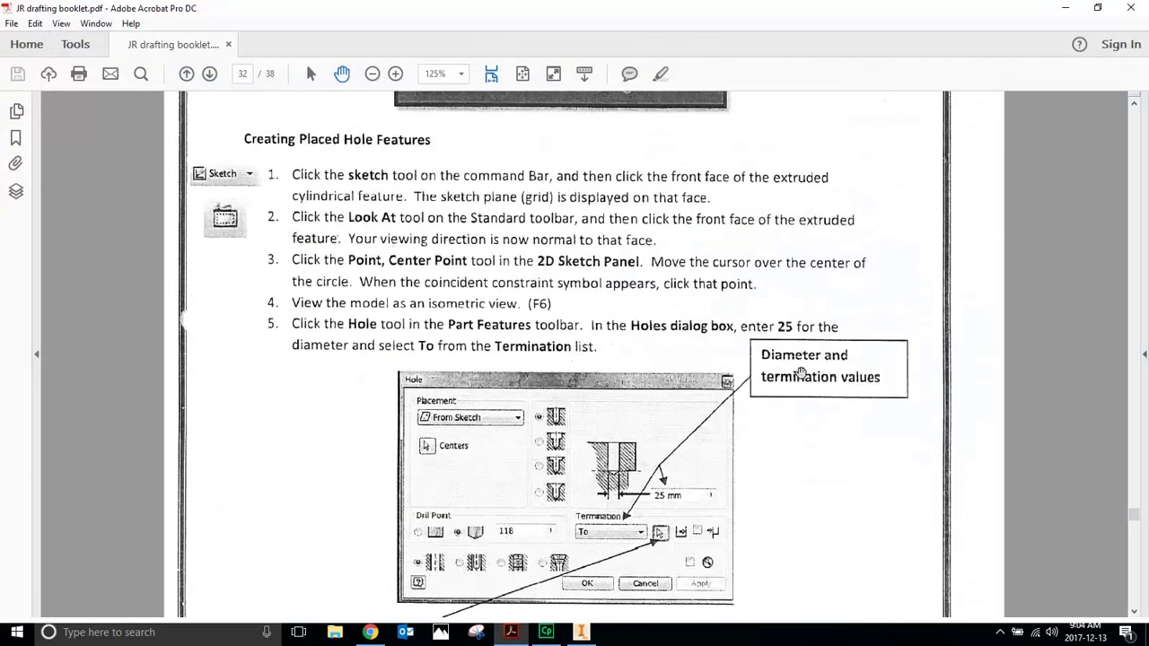
scroll(799, 359, "up", 3)
scroll(796, 345, "down", 2)
scroll(796, 343, "down", 1)
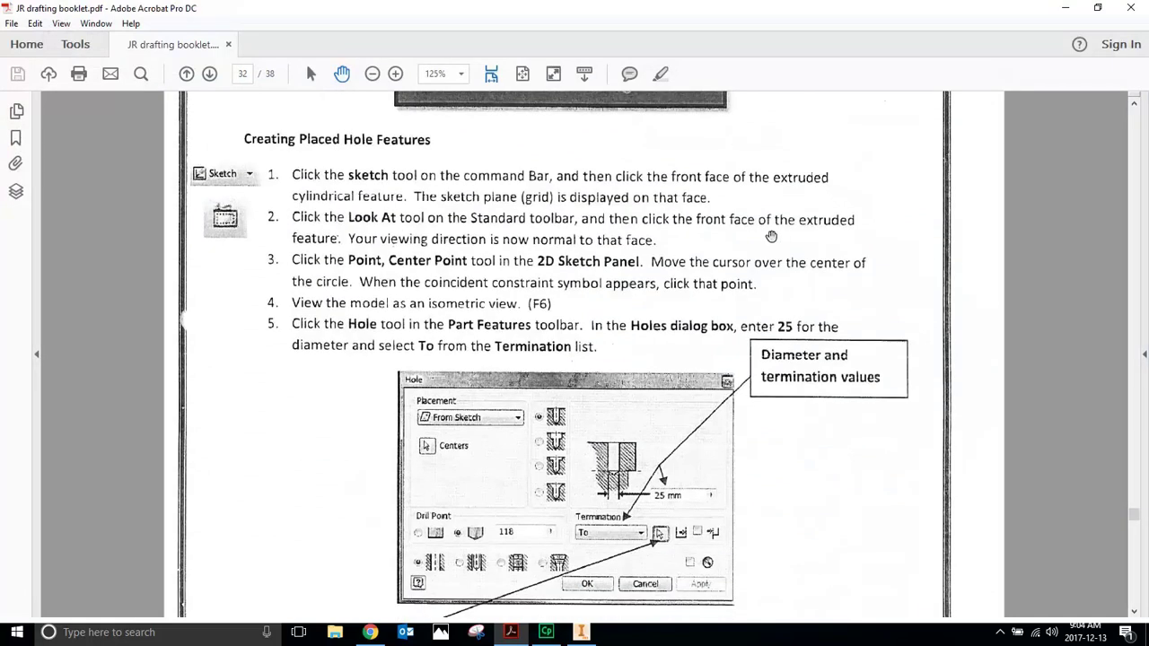
scroll(887, 272, "up", 2)
scroll(886, 272, "up", 3)
scroll(862, 267, "up", 2)
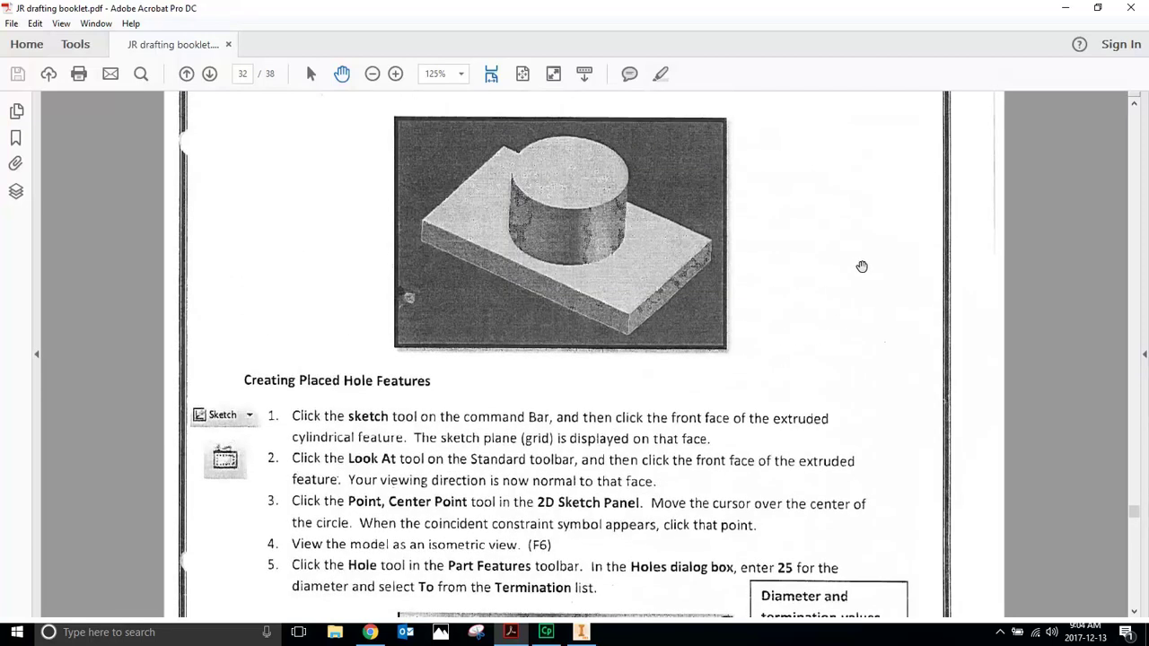
scroll(876, 354, "down", 1)
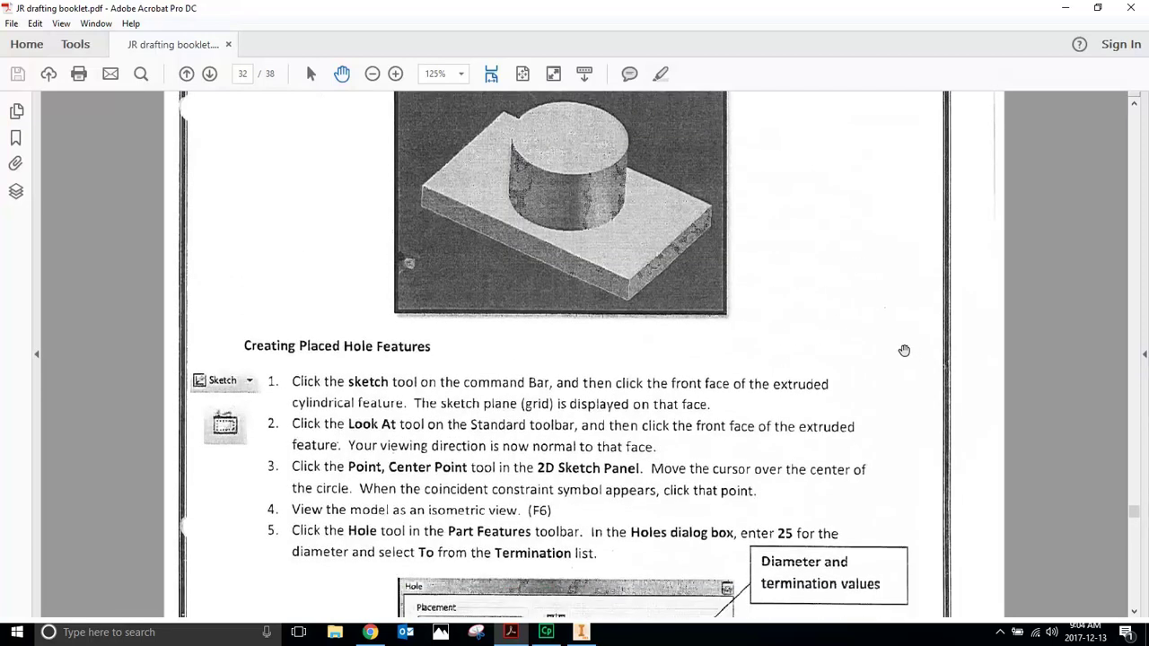
scroll(879, 334, "down", 1)
Create Sketch3 on the boss's front face with a point at the circle centre.
left_click(1066, 9)
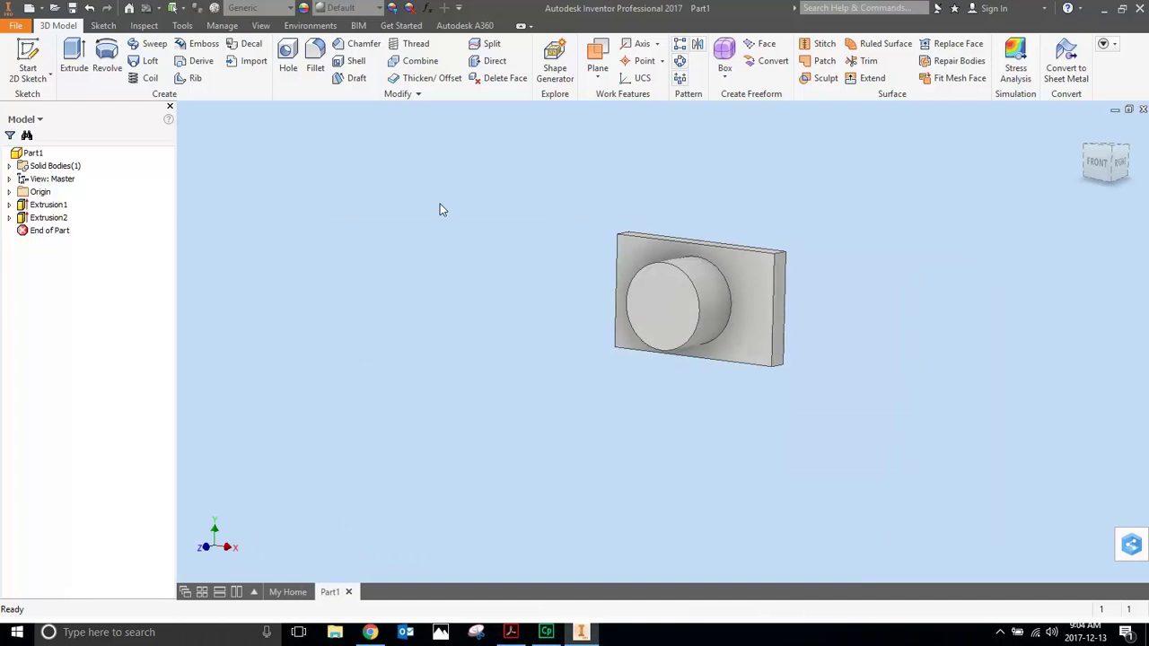
left_click(28, 61)
left_click(652, 309)
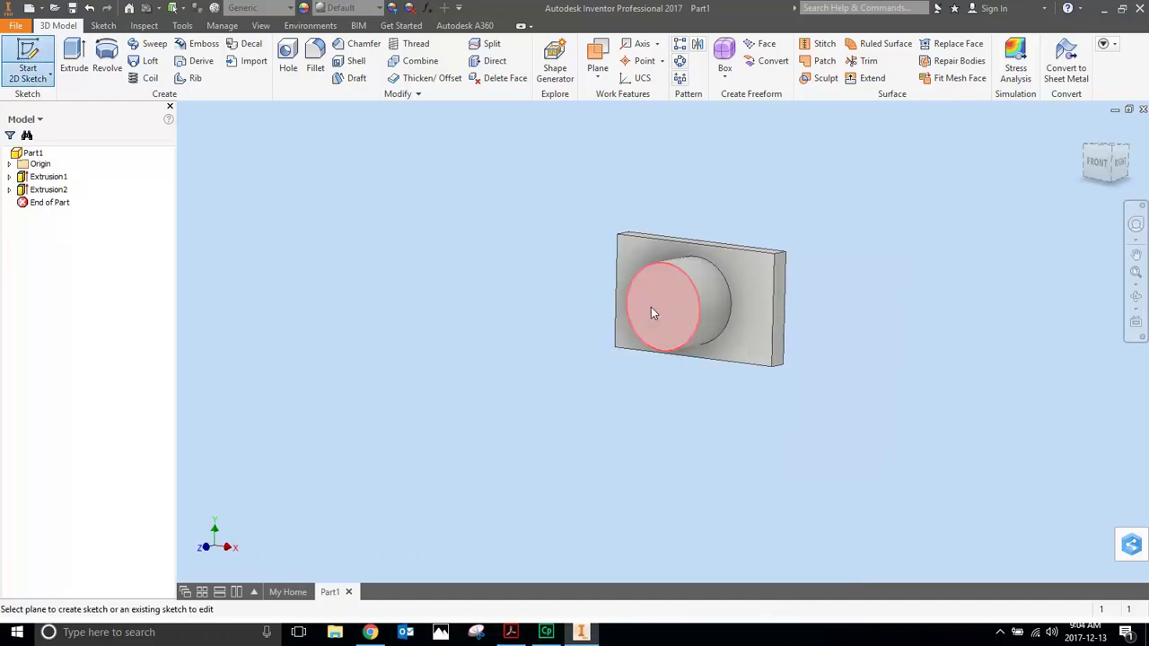
left_click(237, 78)
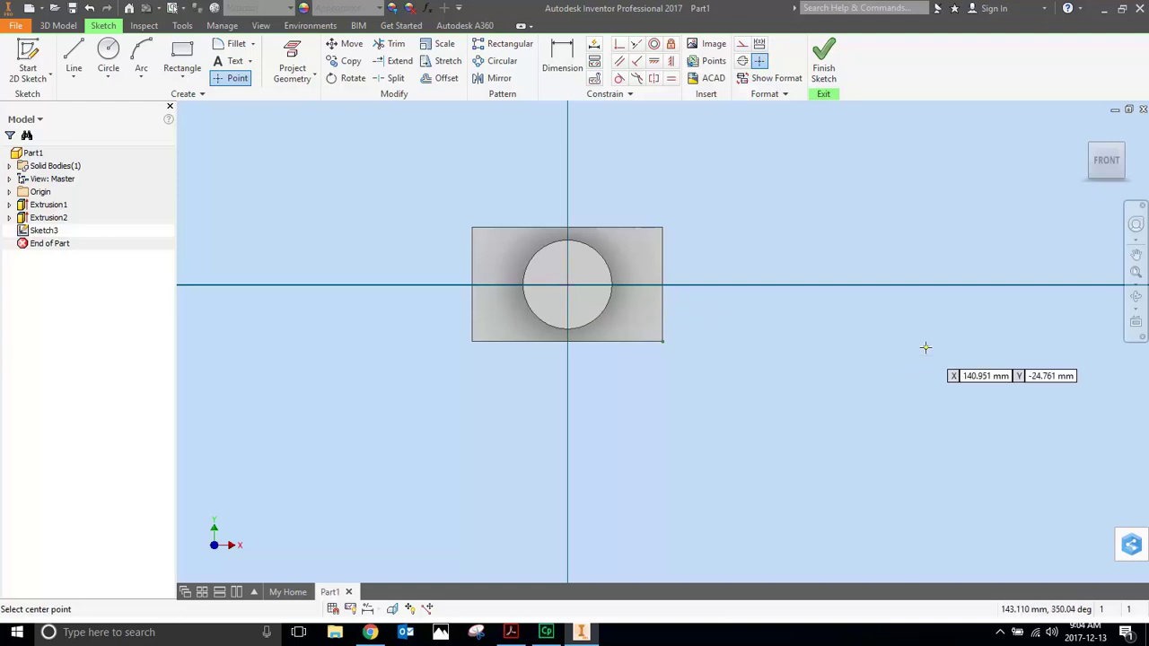
left_click(825, 59)
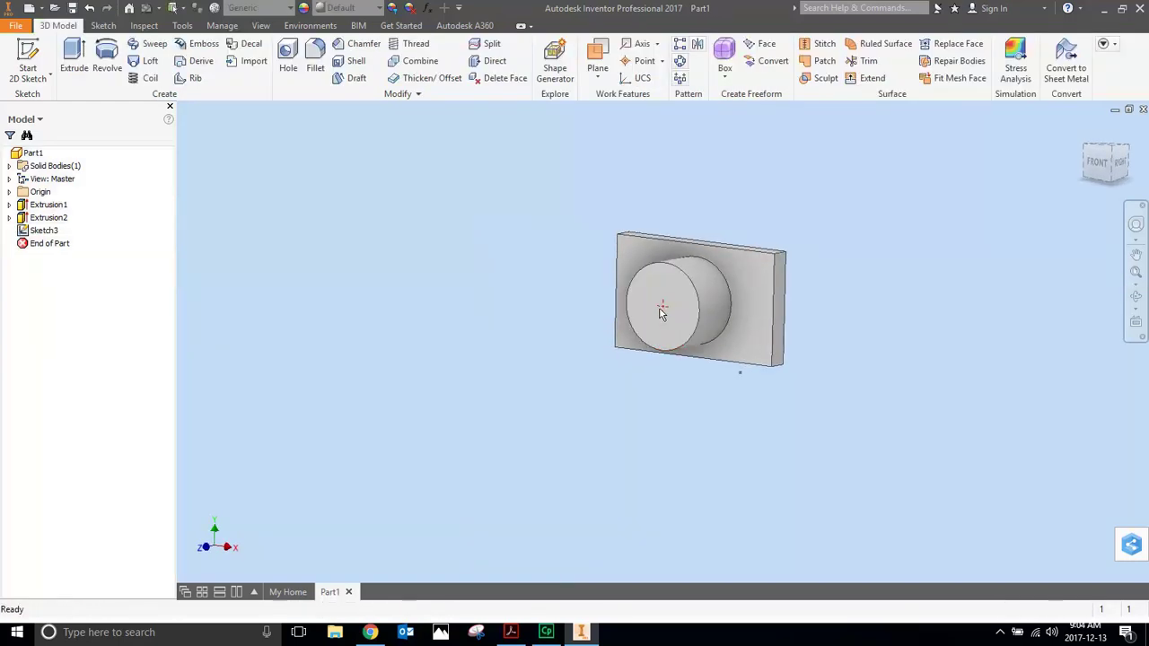
Bore a 25 mm through-all hole at the boss's sketched centre point.
left_click(287, 59)
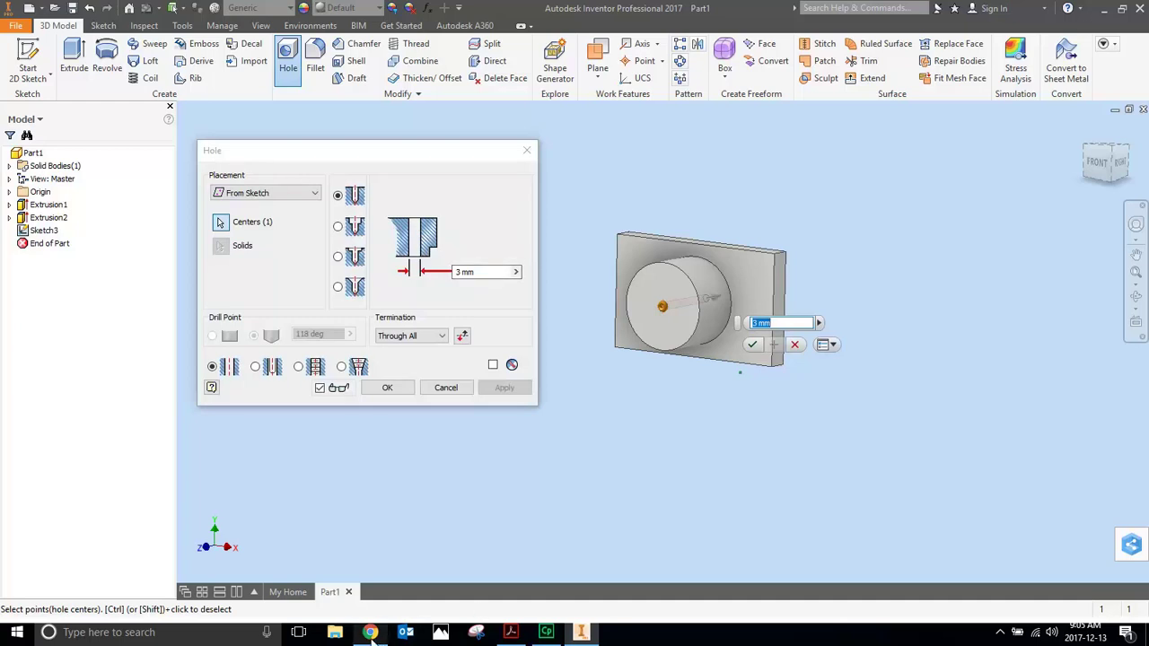
left_click(511, 632)
scroll(577, 297, "down", 4)
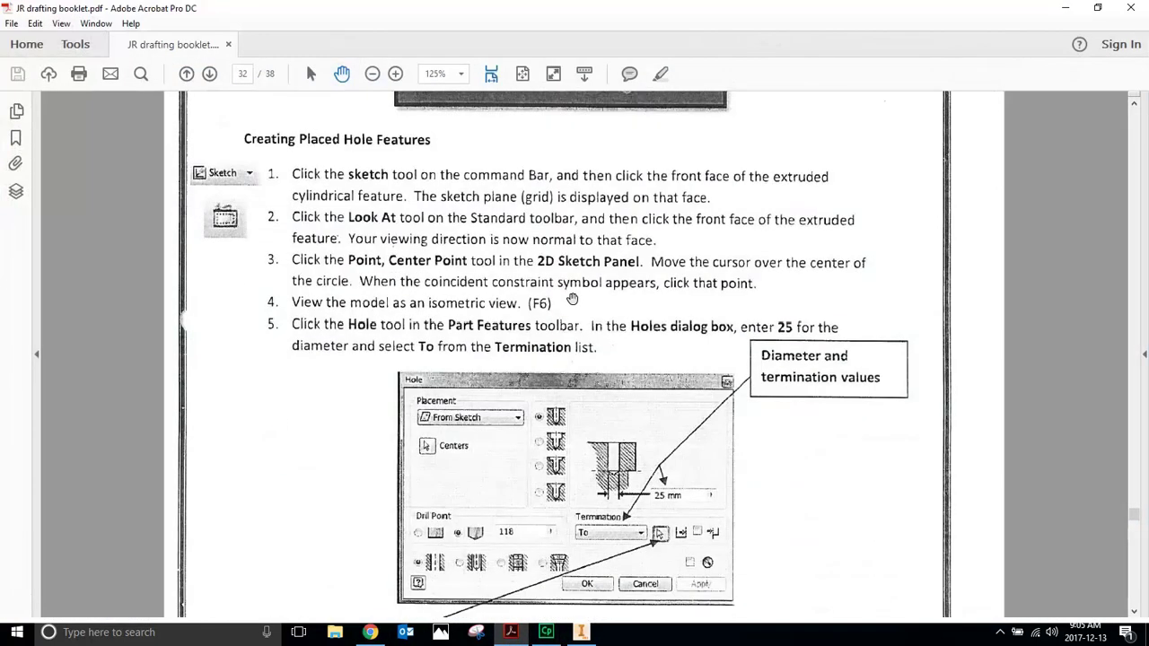
left_click(1066, 8)
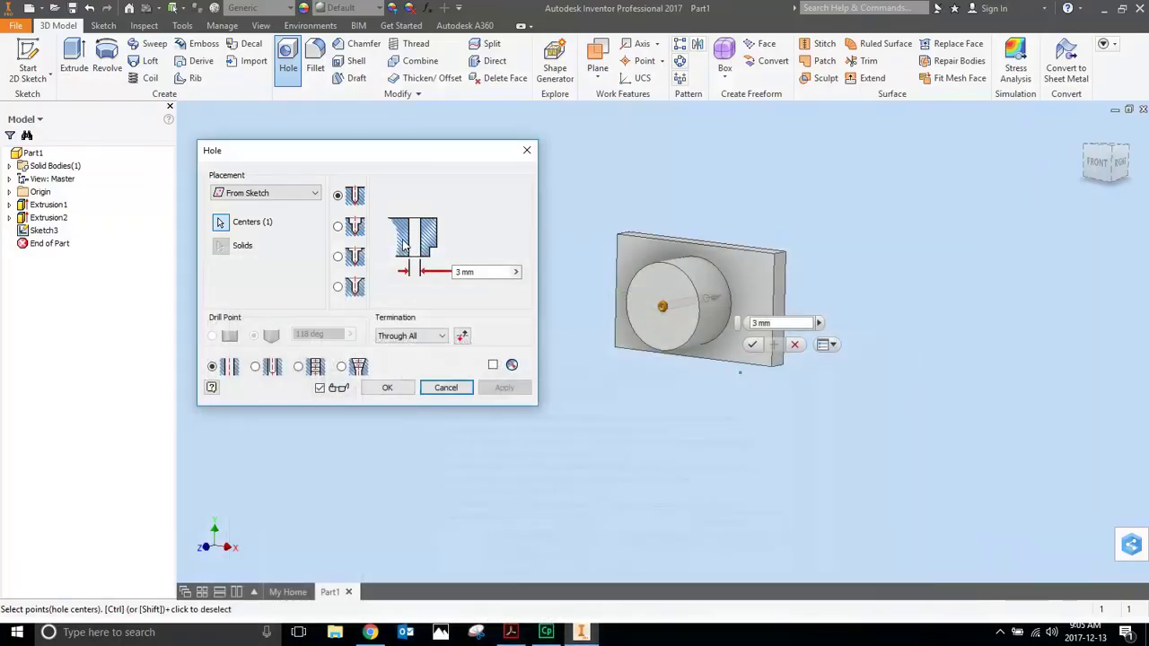
left_click(462, 272)
type("25")
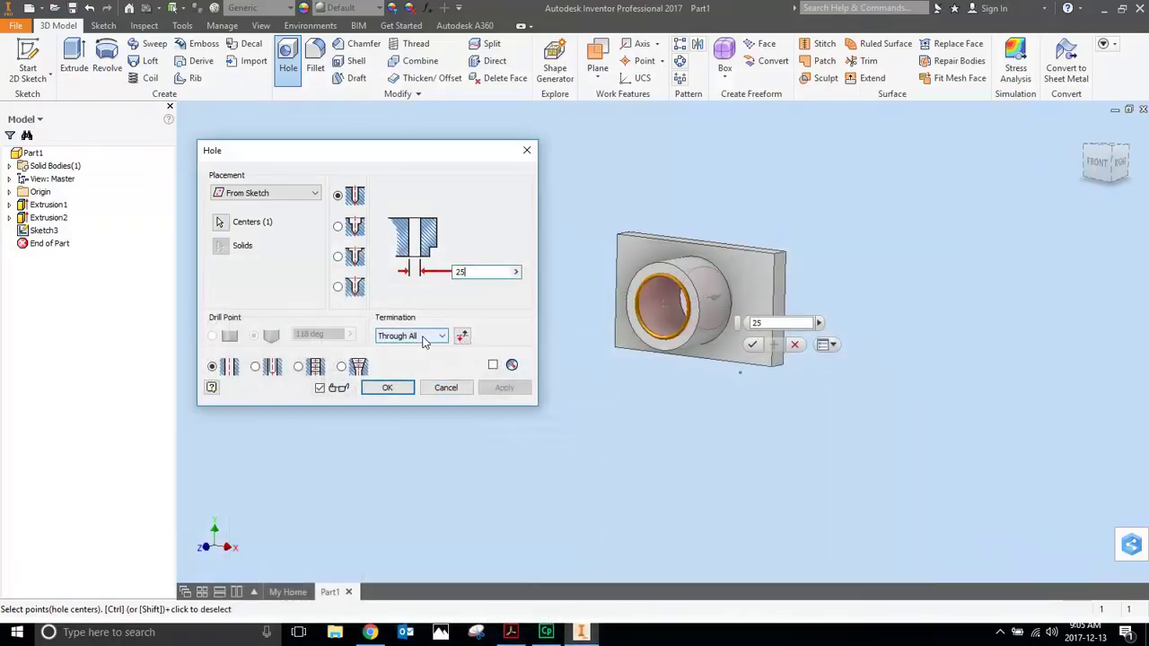
left_click(387, 388)
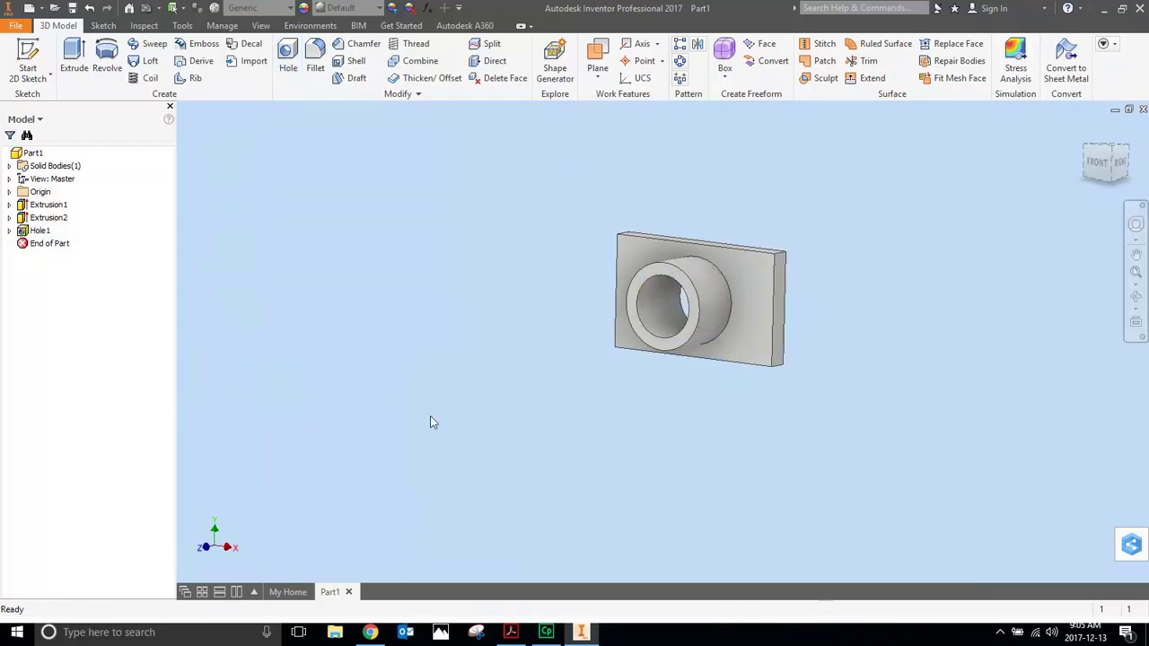
Orbit the part to inspect the new hole, then bring the booklet back up.
left_click(1136, 296)
mouse_move(763, 326)
left_mouse_down()
mouse_move(824, 329)
mouse_move(772, 318)
left_mouse_up()
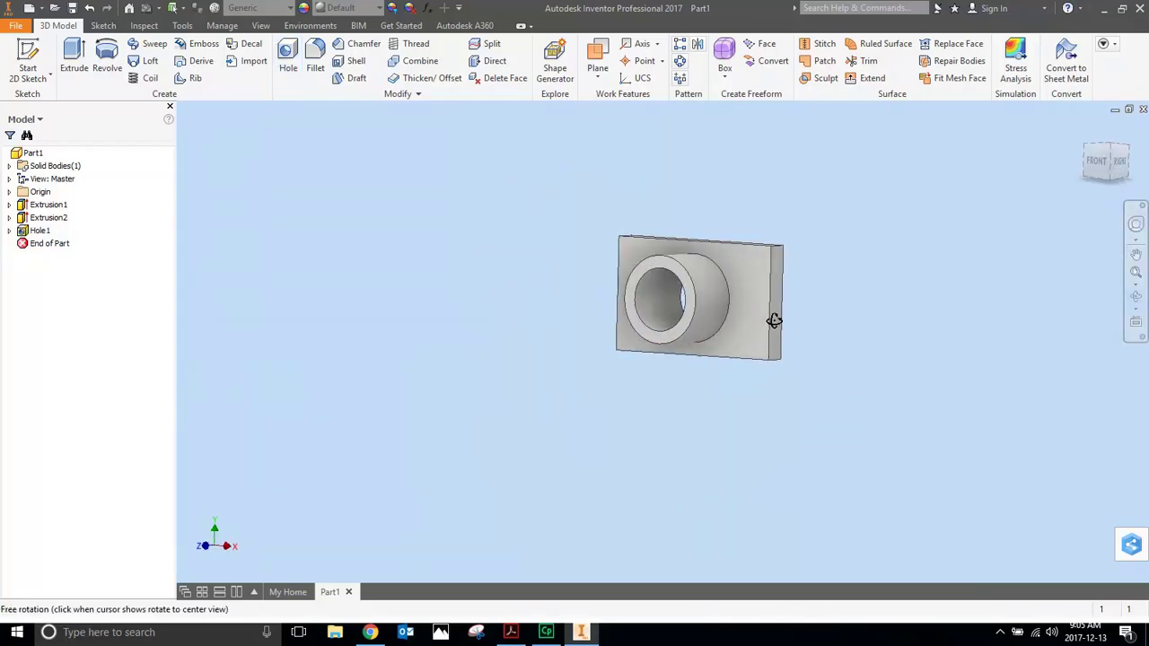
left_click(510, 632)
Scroll the booklet to page 34's steps for two hole centres dimensioned 27.5.
scroll(596, 350, "down", 5)
scroll(596, 350, "down", 5)
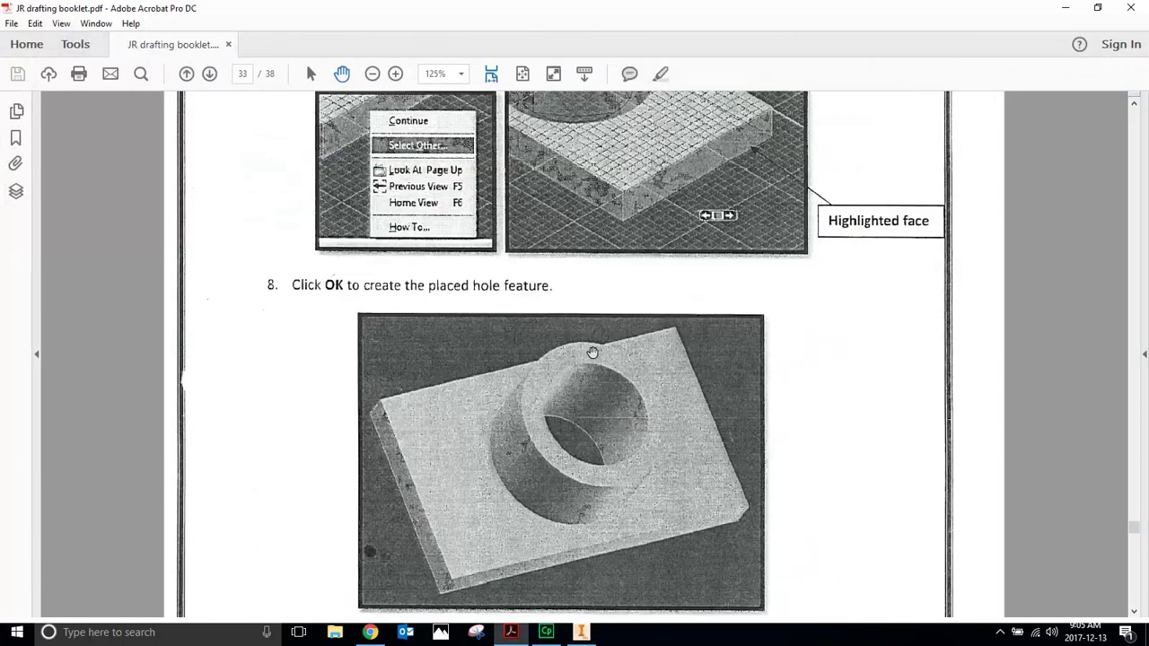
scroll(596, 350, "down", 5)
scroll(598, 354, "down", 5)
scroll(599, 359, "down", 5)
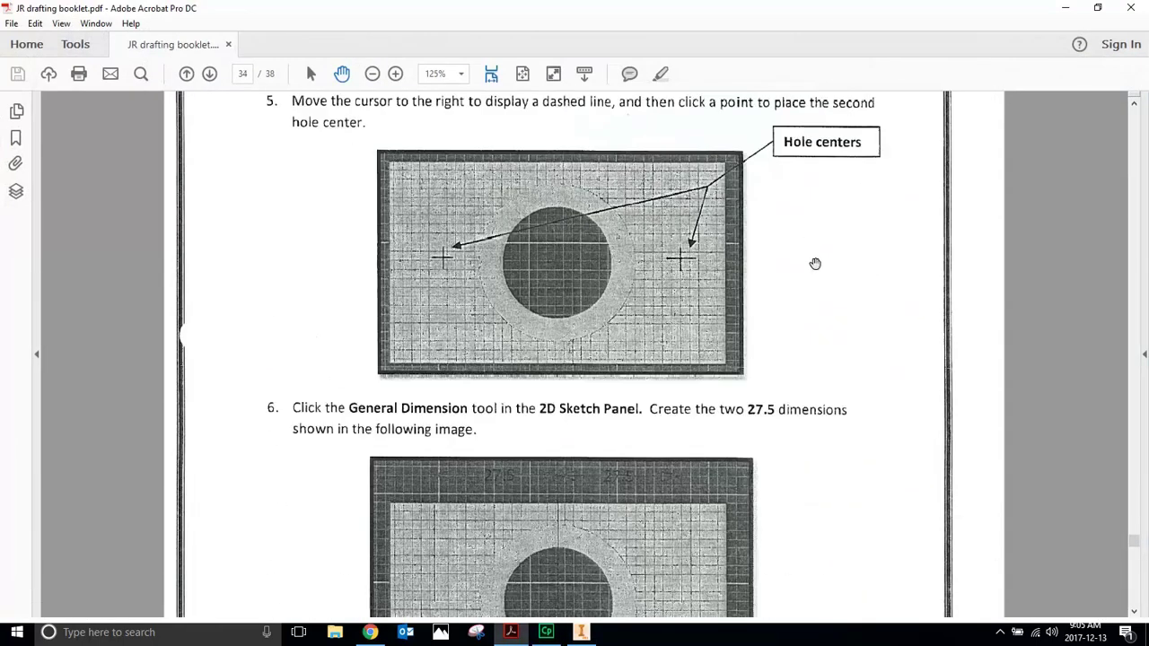
scroll(816, 263, "up", 1)
scroll(640, 324, "down", 3)
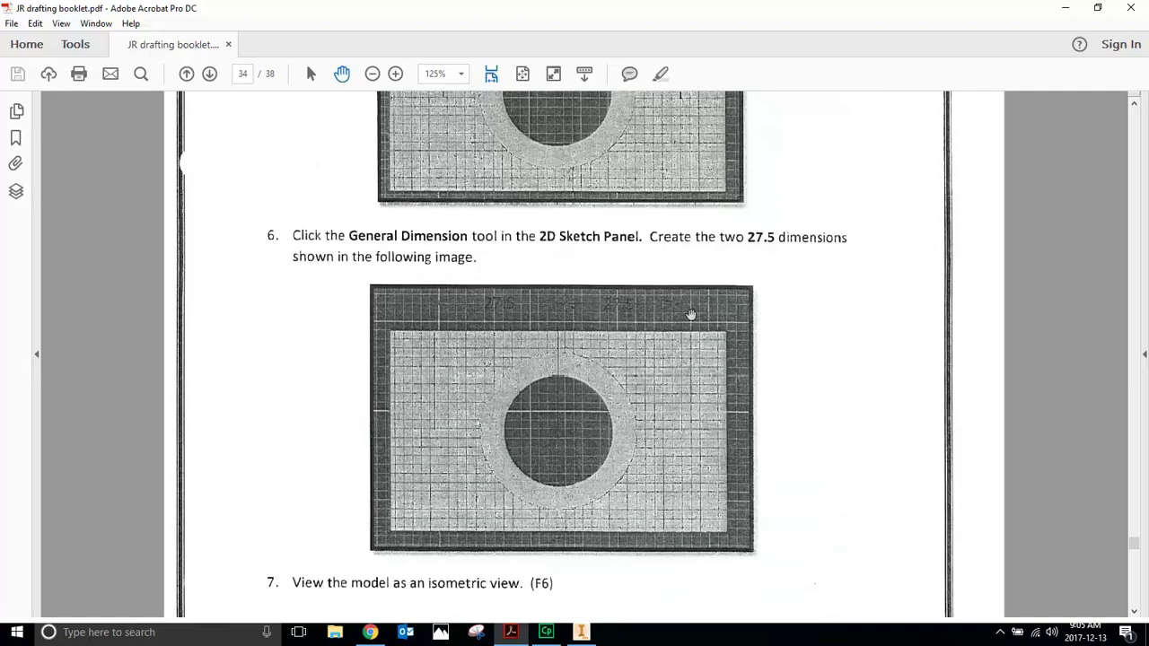
Start a sketch on the plate's front face and place two points flanking the boss.
left_click(1068, 11)
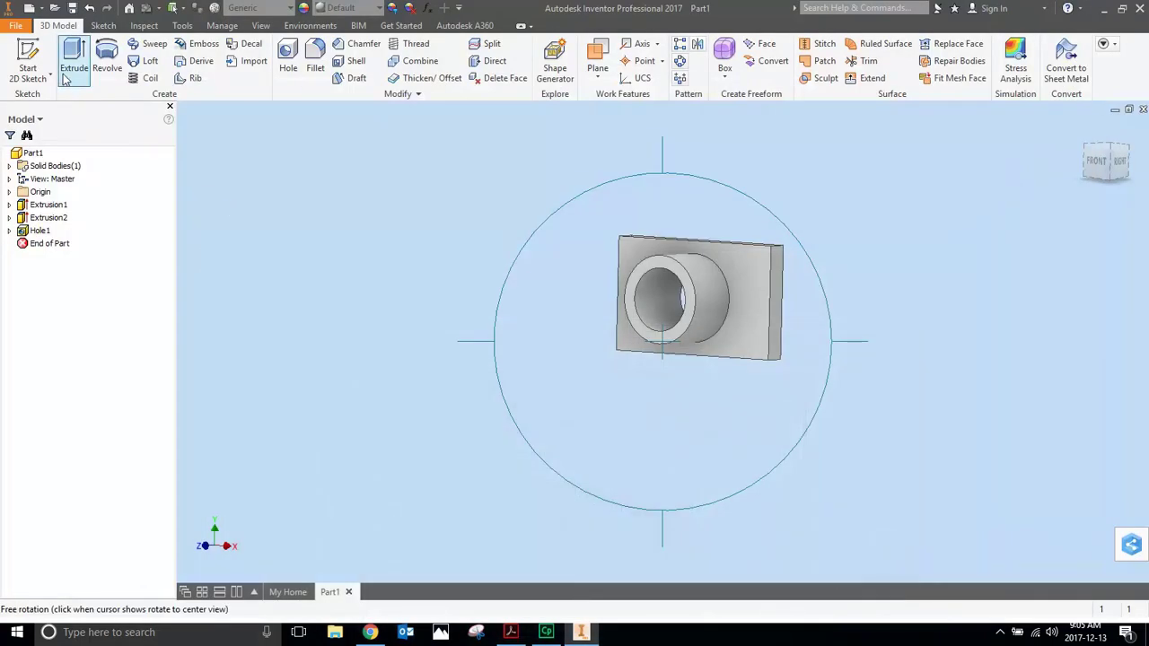
left_click(27, 63)
left_click(754, 311)
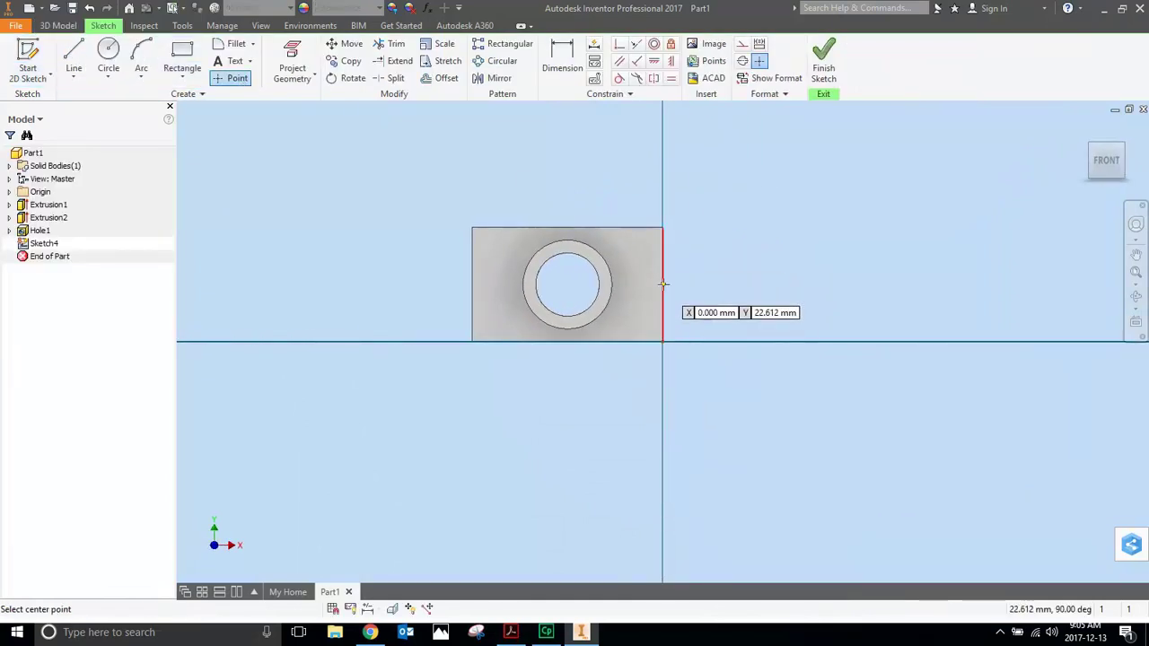
left_click(631, 285)
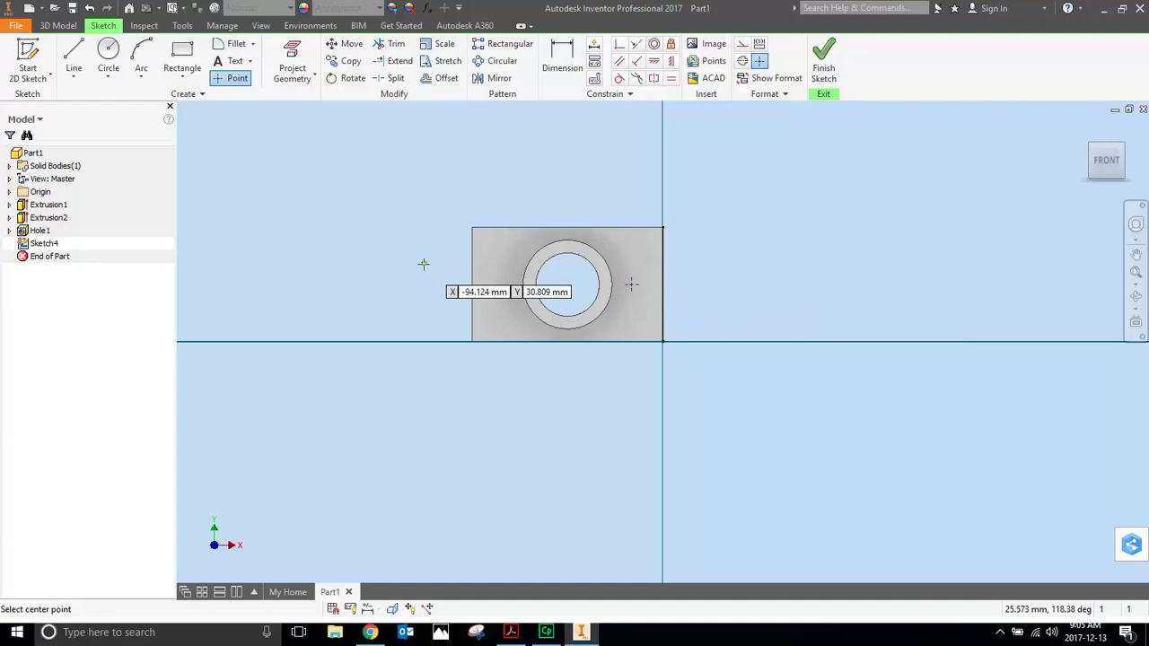
left_click(489, 284)
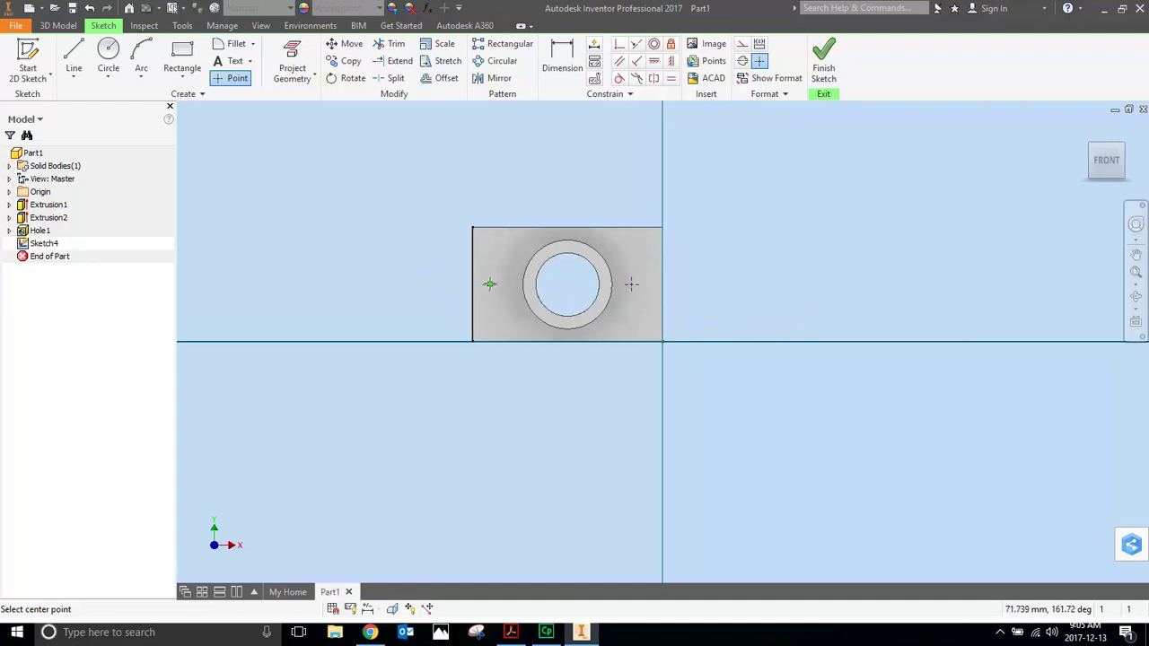
Dimension the left and right points each 27.5 from the boss centre.
key("d")
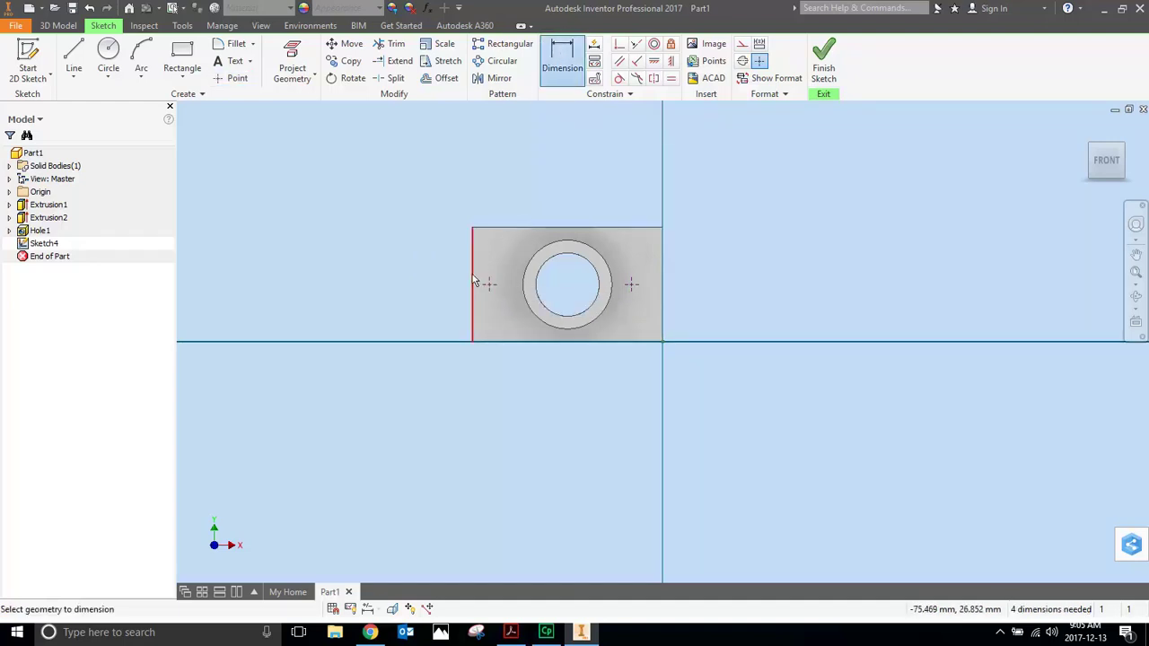
left_click(509, 637)
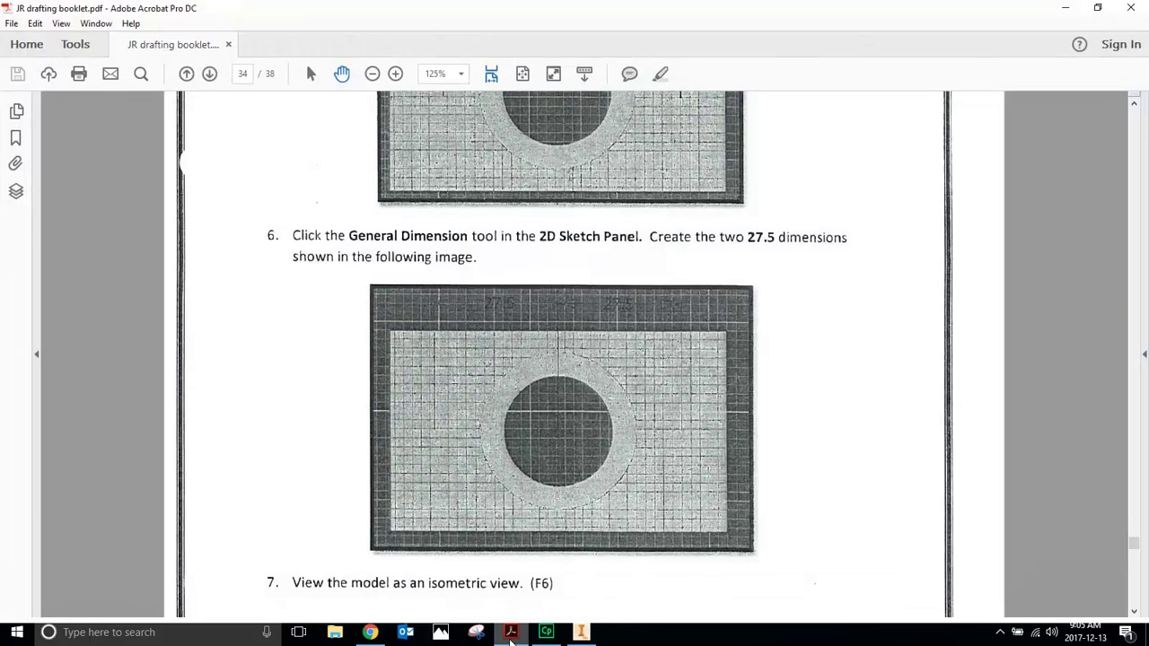
left_click(509, 637)
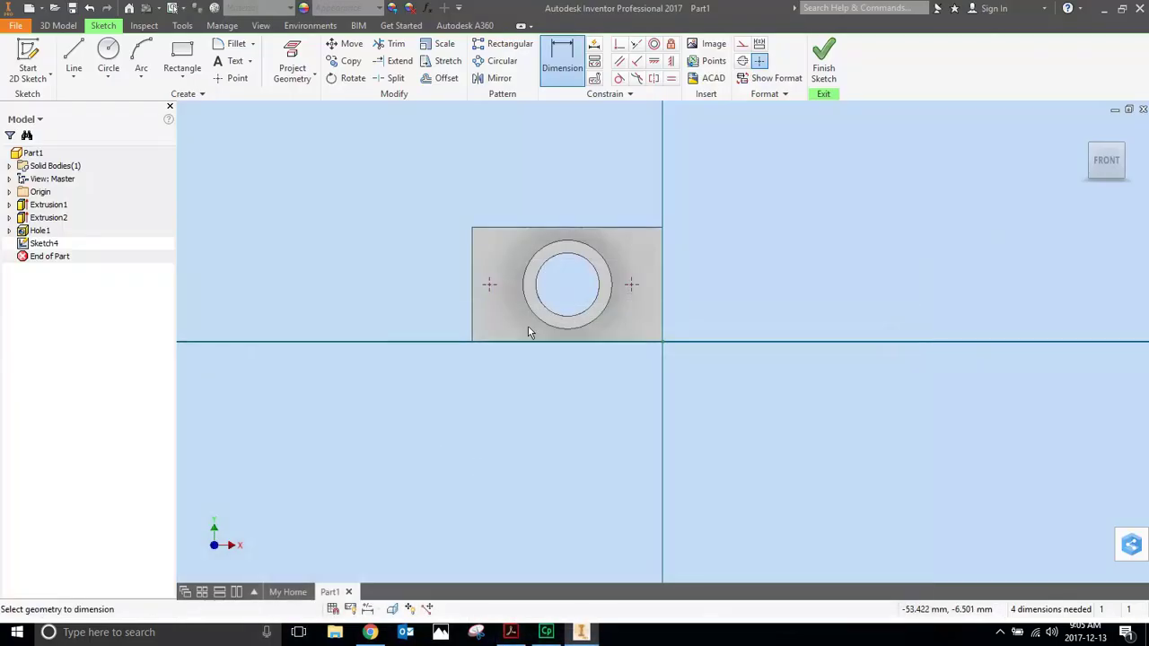
left_click(492, 290)
left_click(530, 200)
type("27.5")
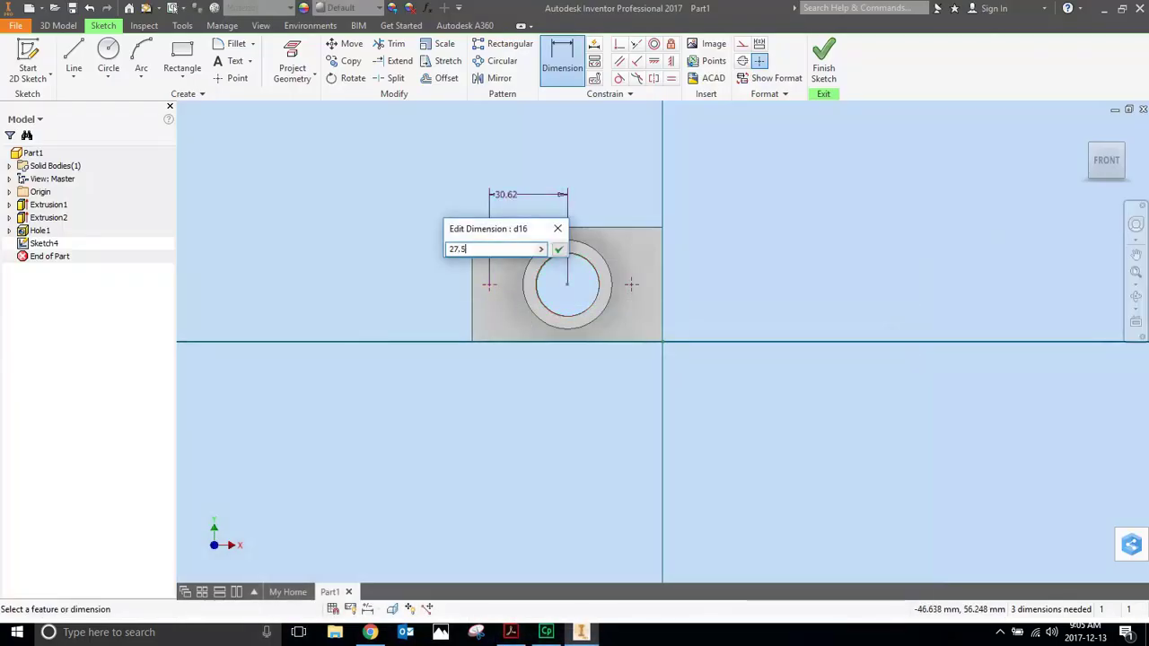
key("Return")
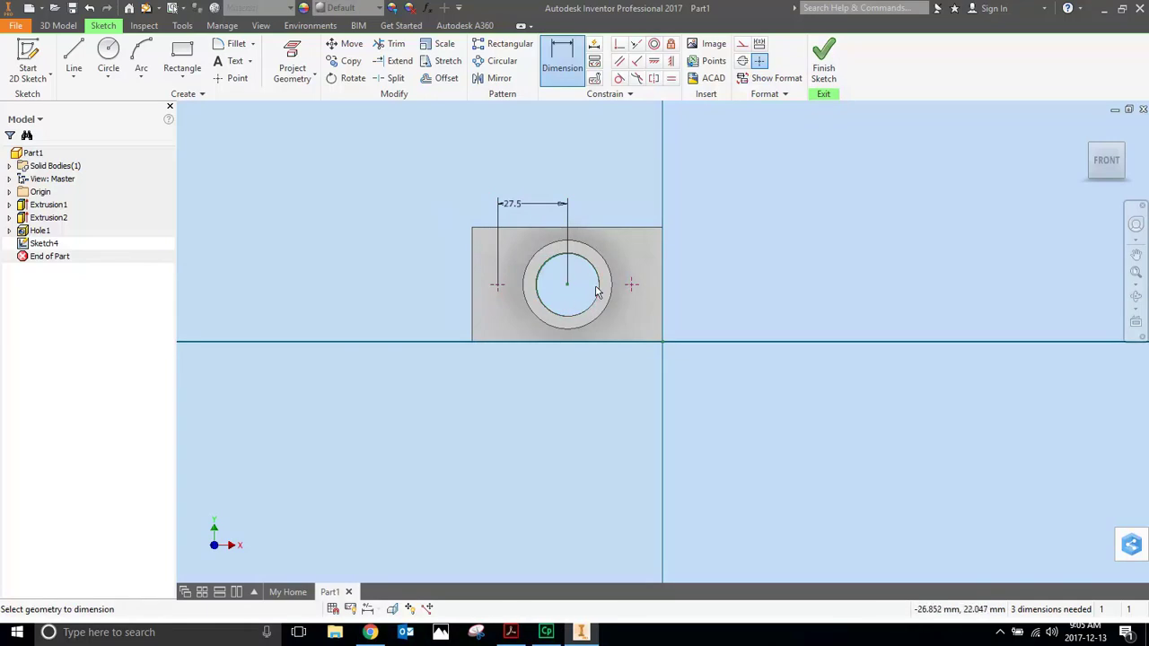
left_click(599, 289)
left_click(632, 284)
left_click(617, 207)
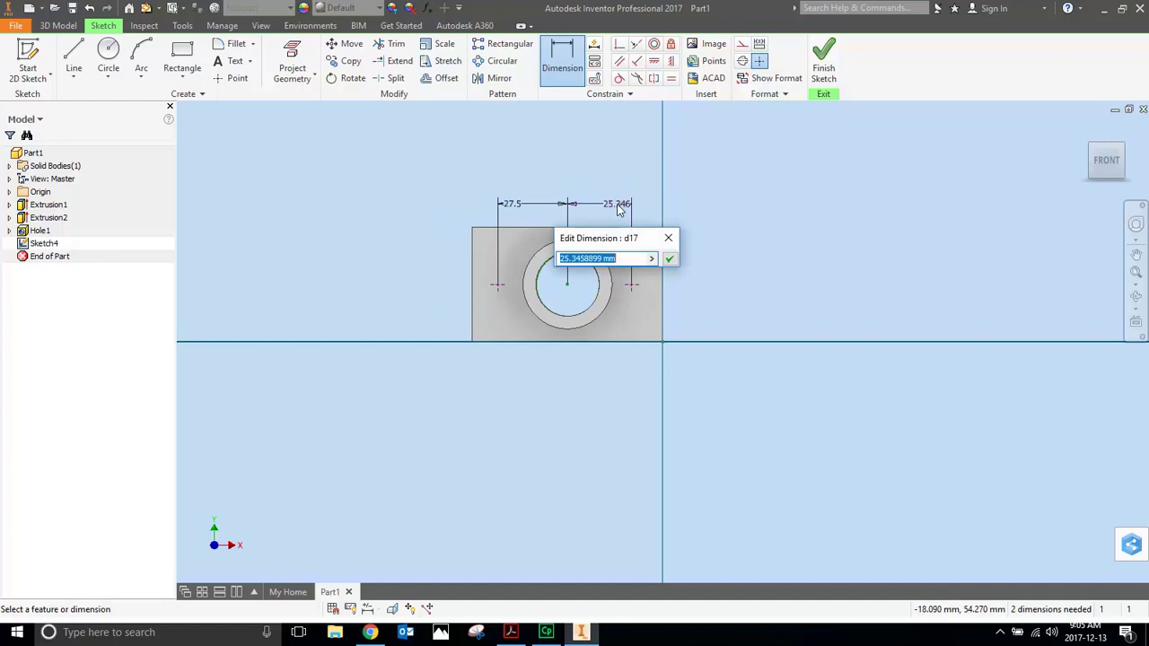
type("27.5")
key("Return")
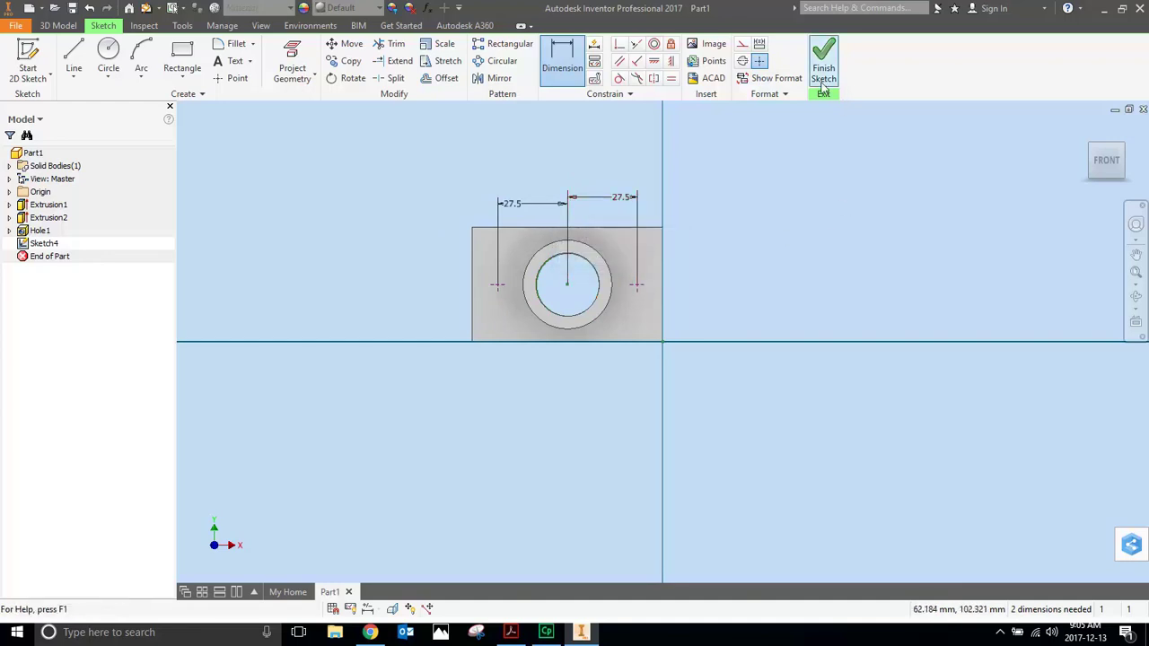
Finish Sketch4, orbit to a front view and display Extrusion2's Sketch2 dimensions.
left_click(824, 81)
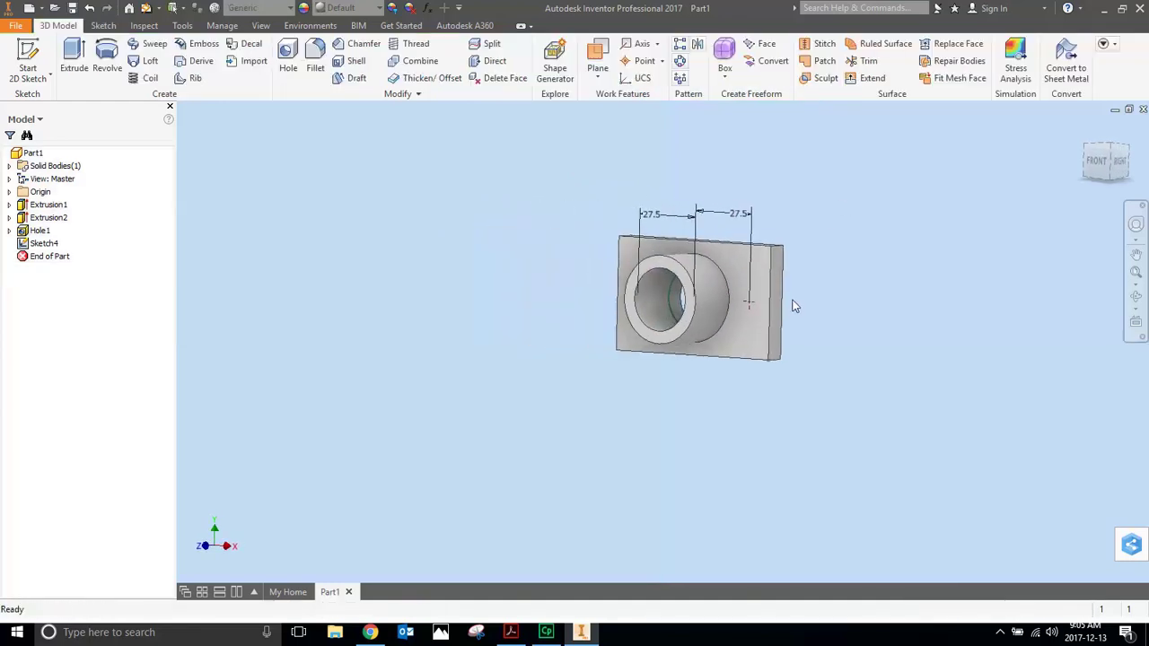
left_click(1135, 297)
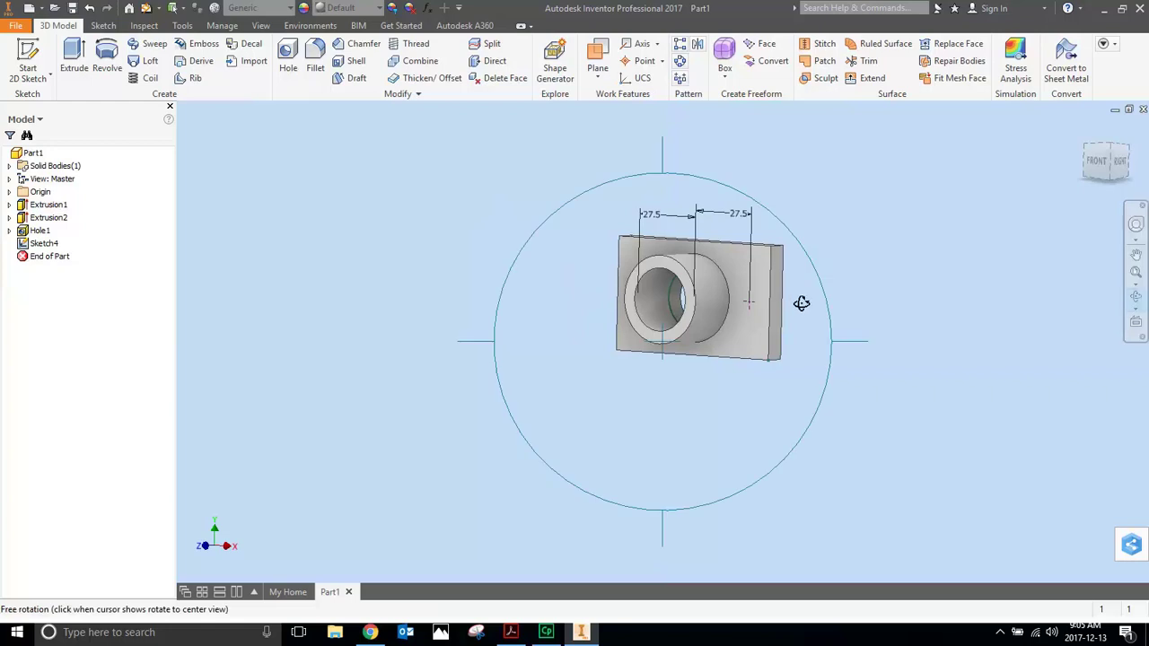
left_click_drag(800, 299, 838, 313)
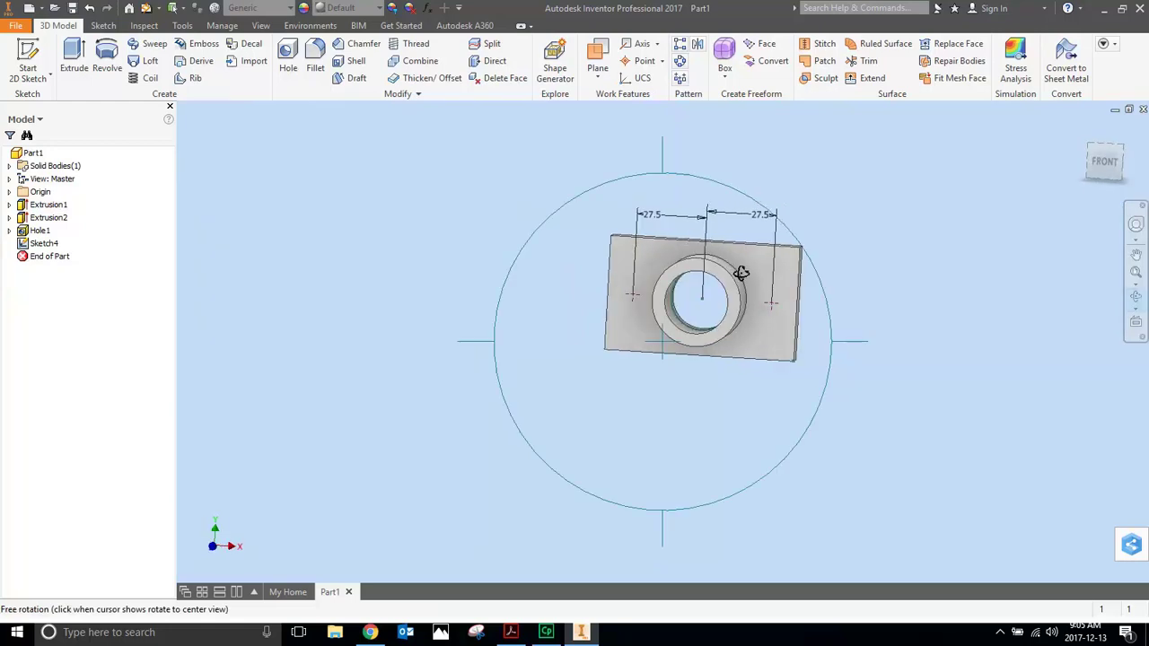
left_click(10, 218)
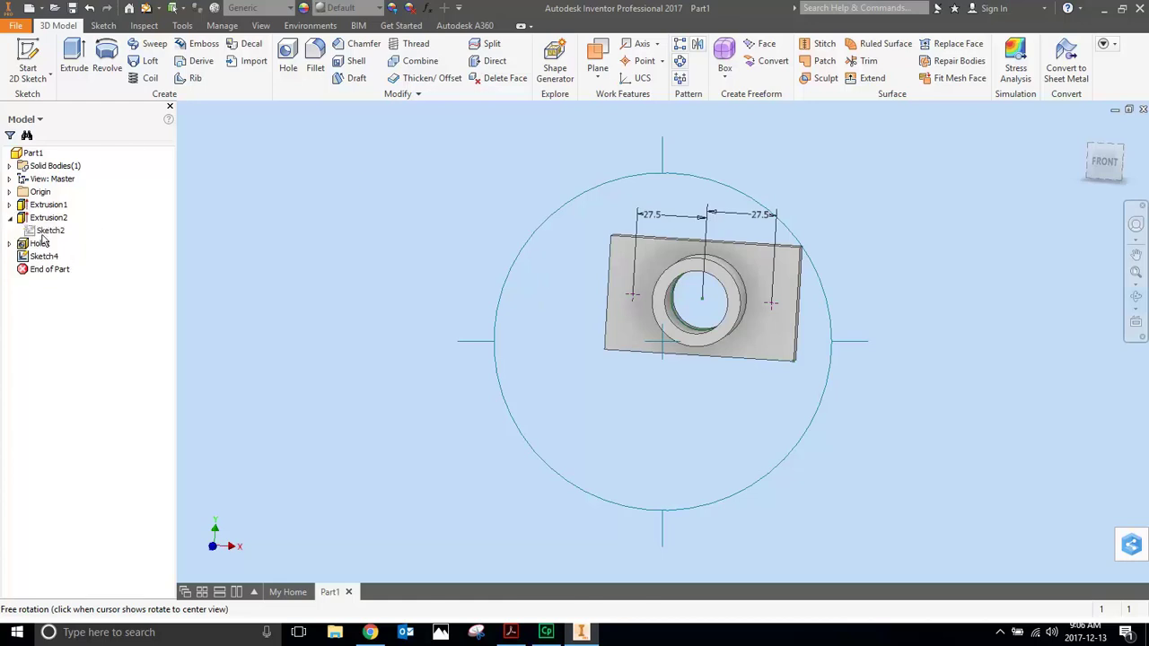
left_click(42, 235)
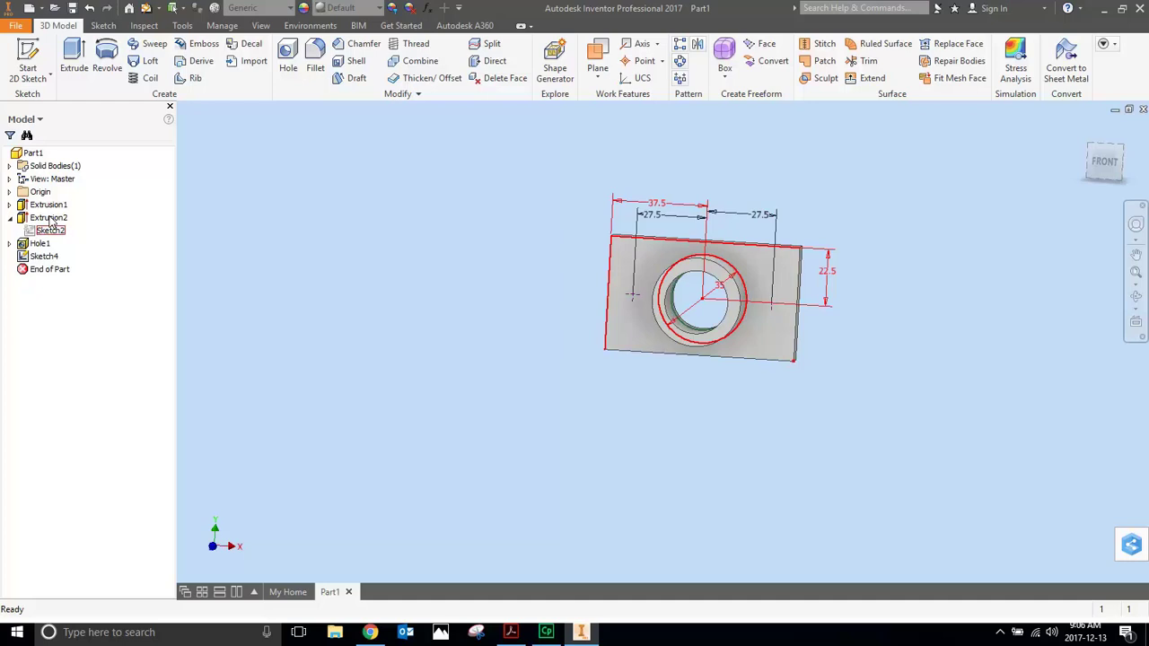
Try changing the boss diameter from 35 to 45, then undo it, leaving Sketch2 unchanged.
double_click(31, 232)
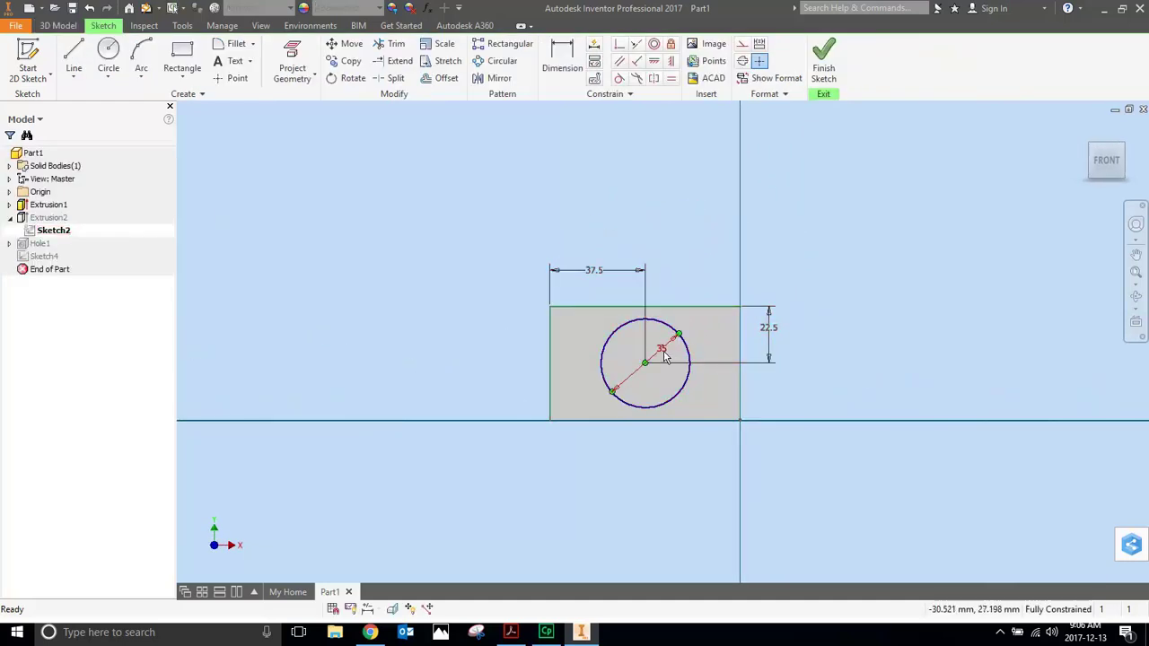
type("45")
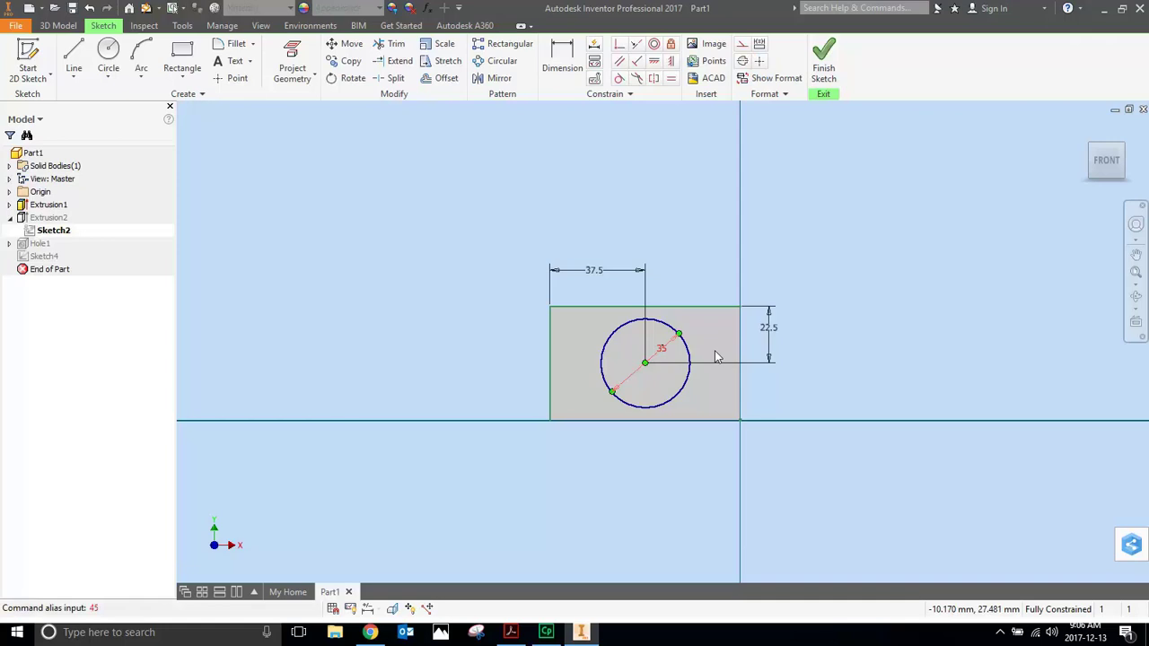
double_click(662, 350)
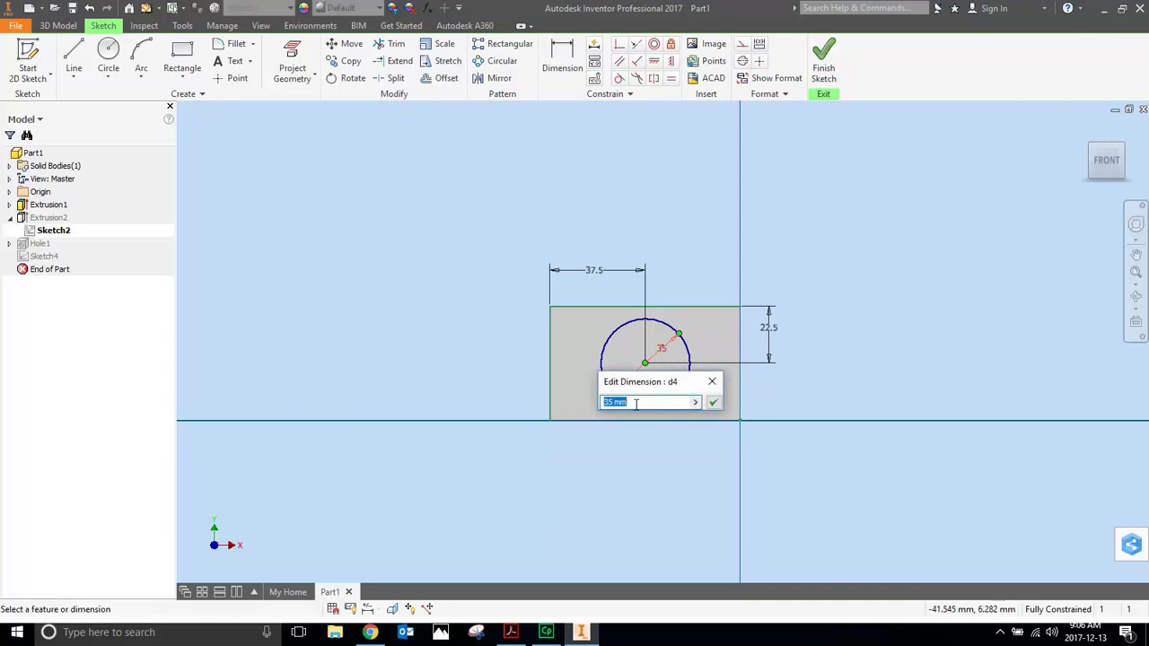
type("45")
left_click(714, 402)
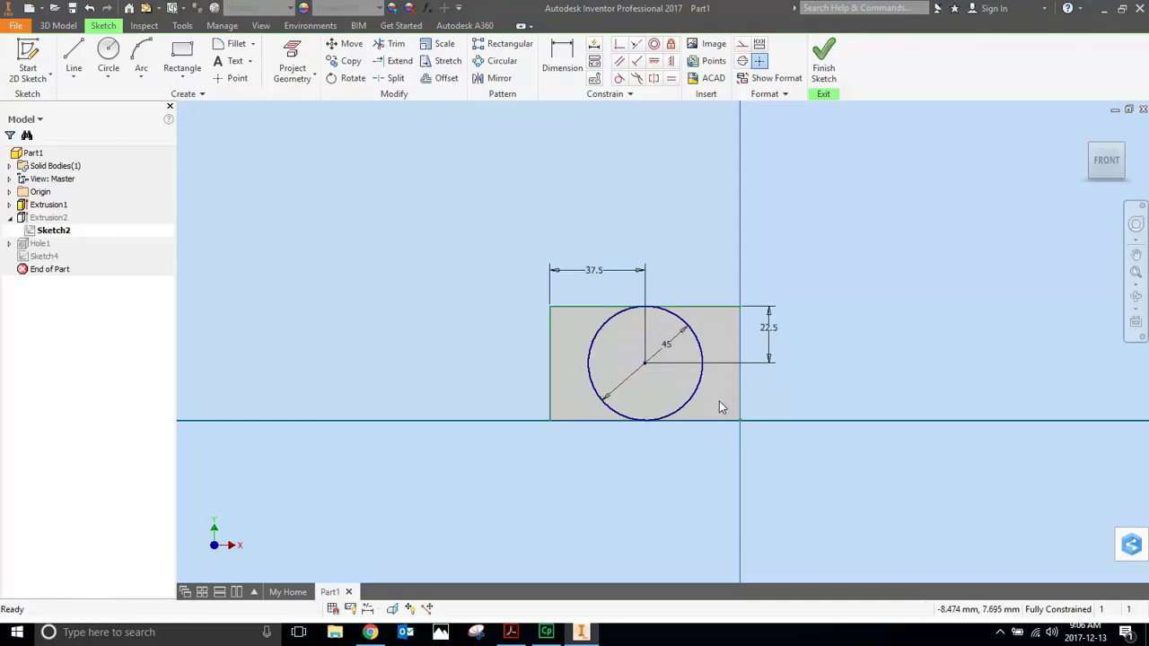
left_click(823, 61)
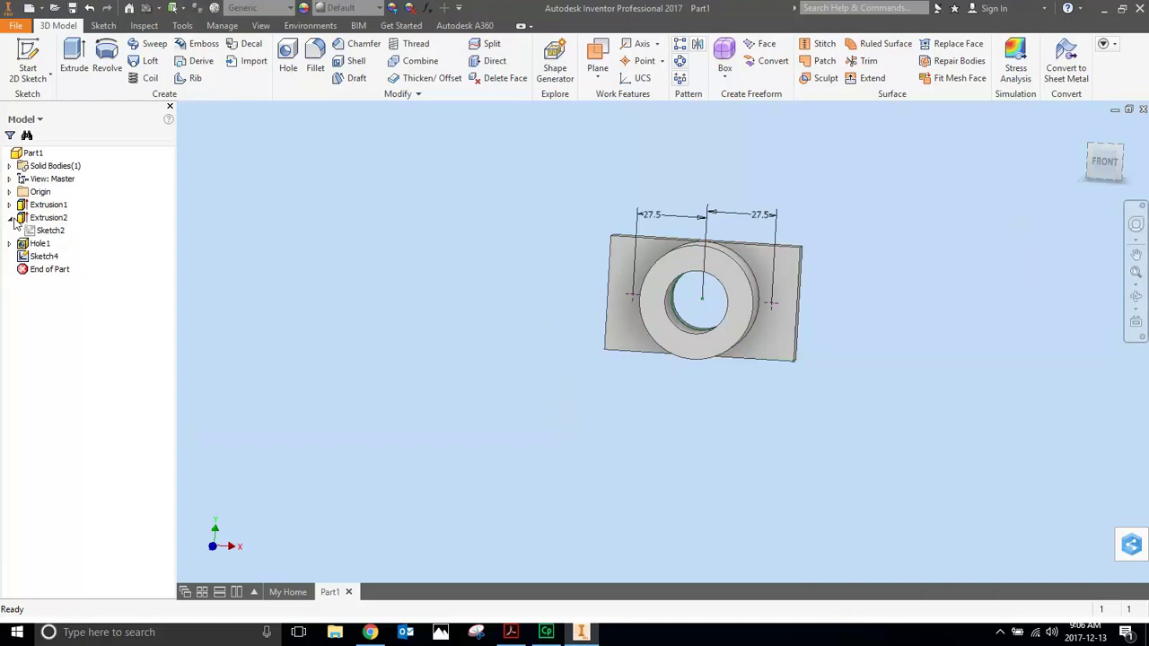
left_click(89, 8)
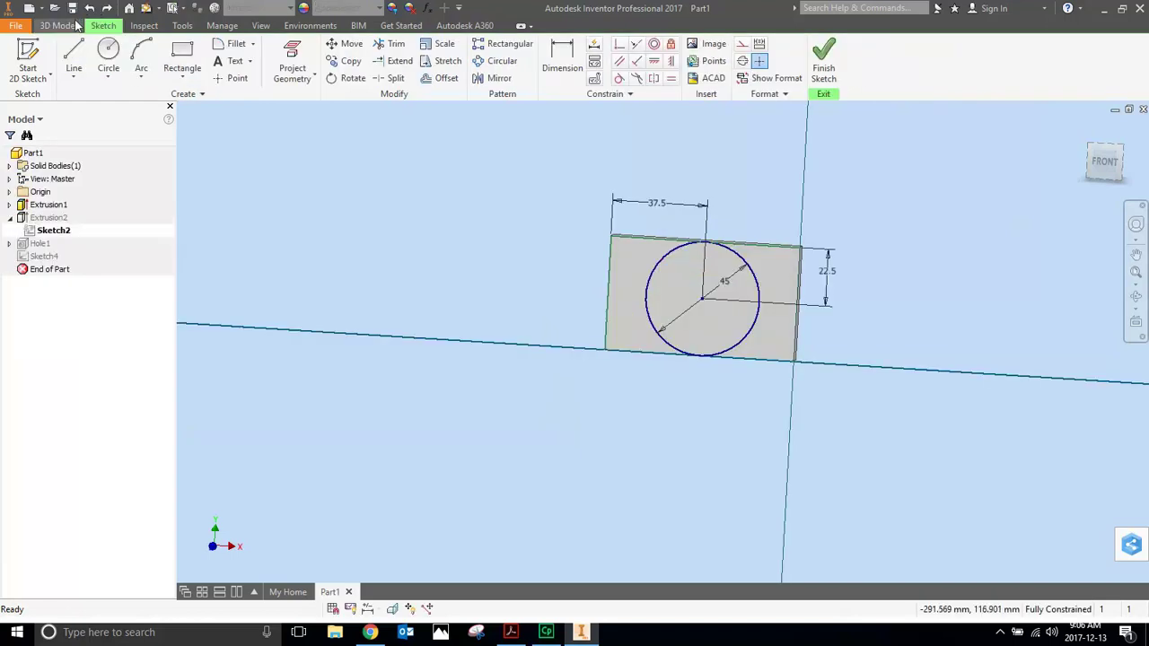
left_click(826, 63)
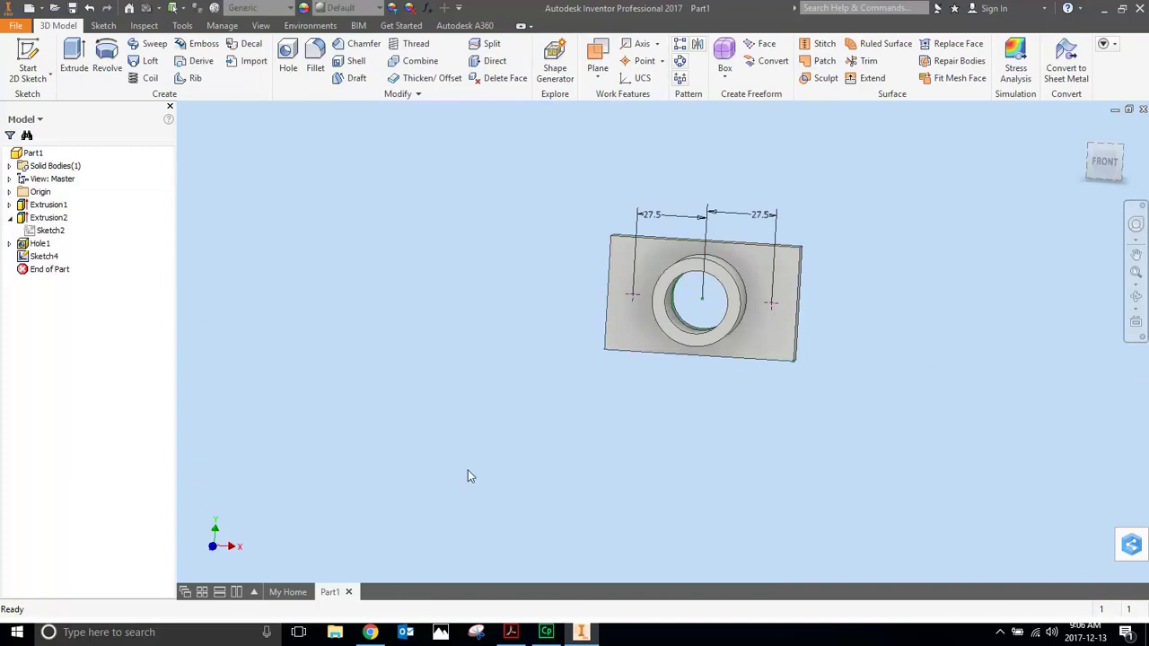
Scroll the booklet ahead to the hole step and return to the part.
left_click(511, 632)
scroll(623, 272, "down", 3)
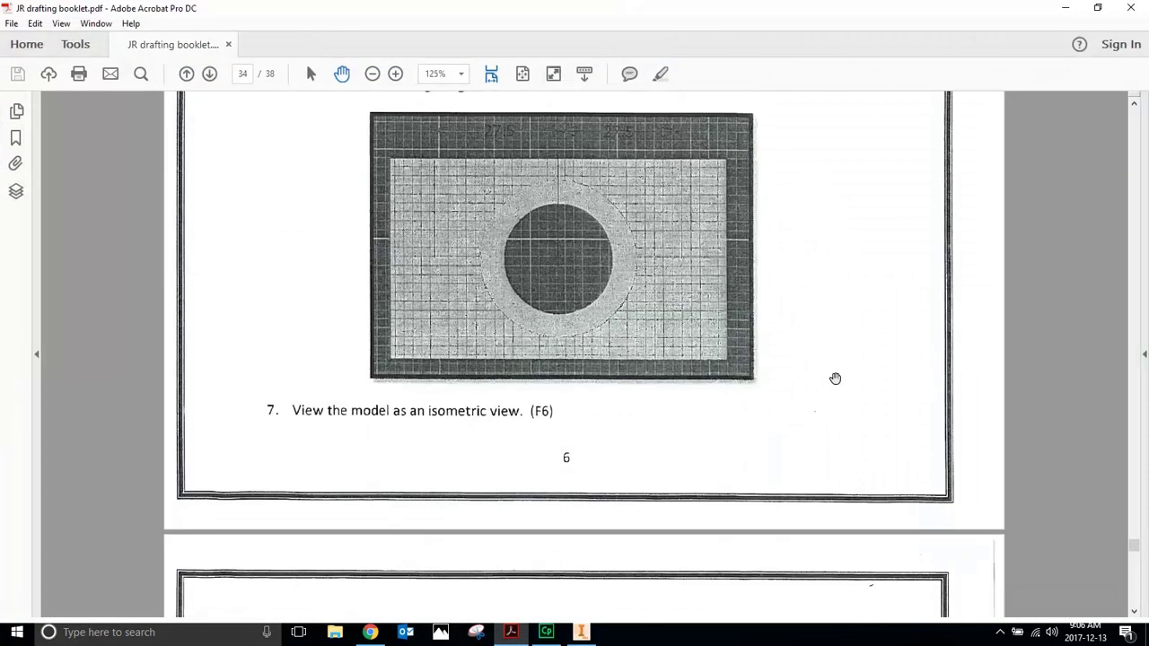
scroll(834, 379, "down", 5)
scroll(872, 397, "down", 2)
left_click(1066, 8)
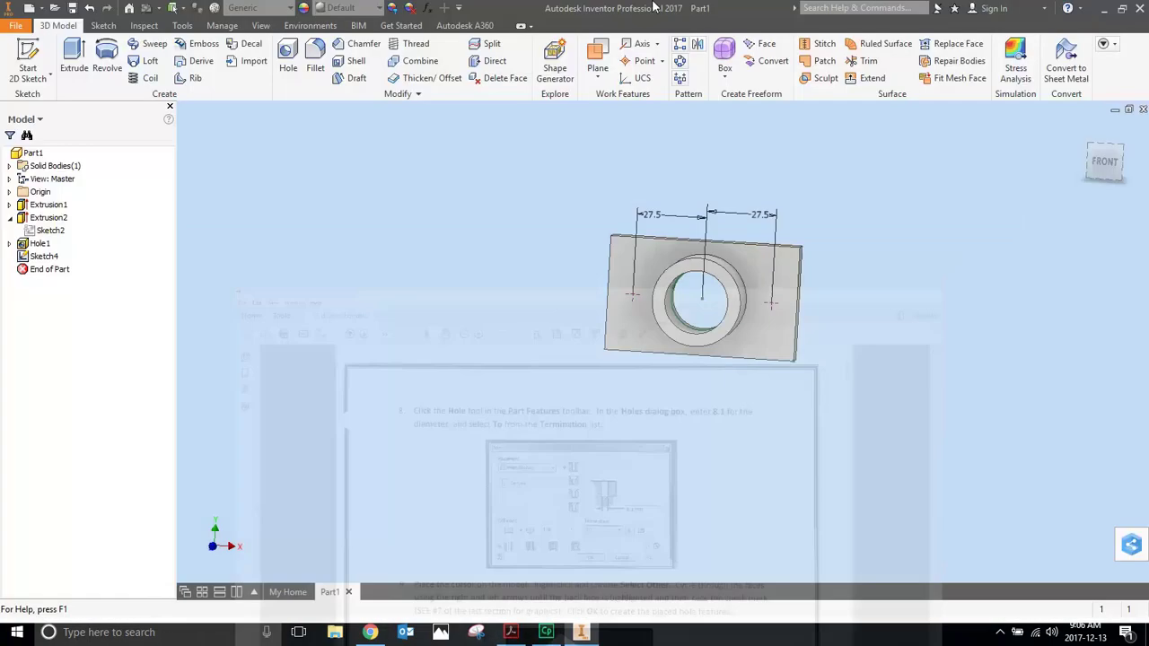
Create Hole2: two 8.1 mm through-all holes at the flanking sketch points.
left_click(315, 63)
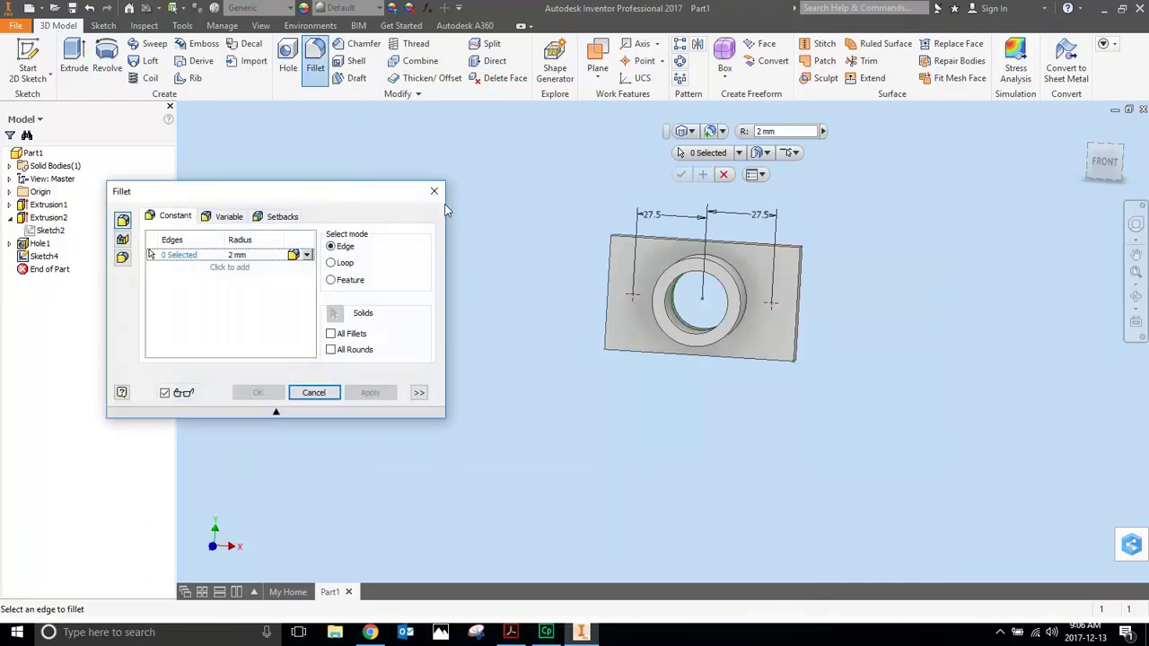
left_click(443, 189)
type("8.1")
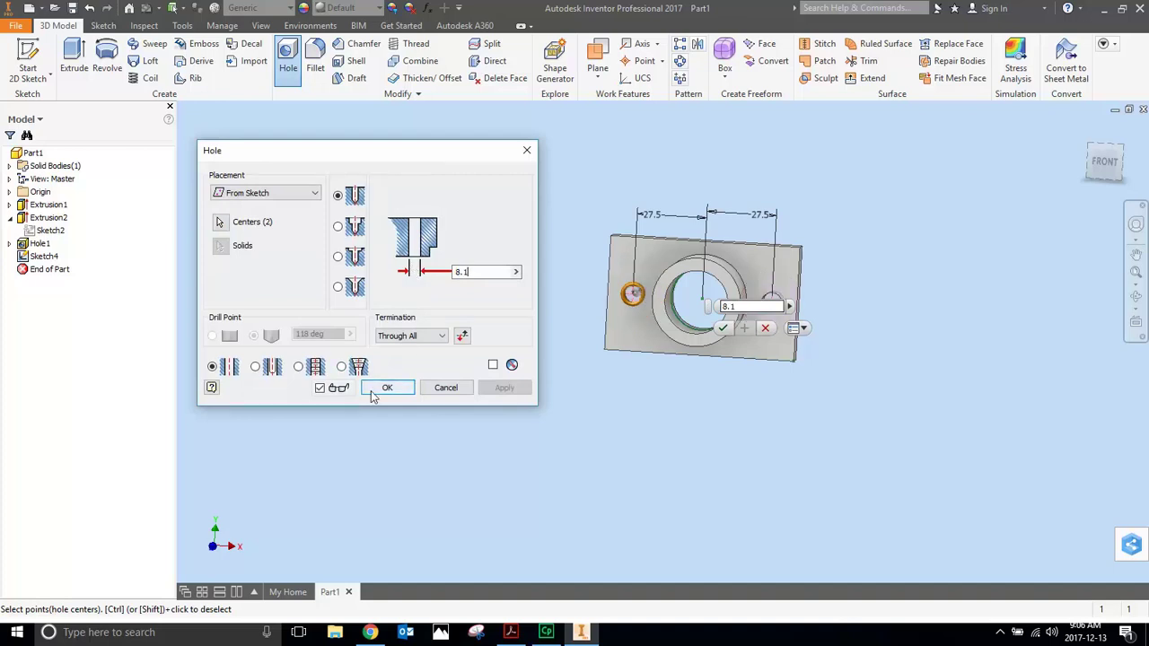
left_click(372, 392)
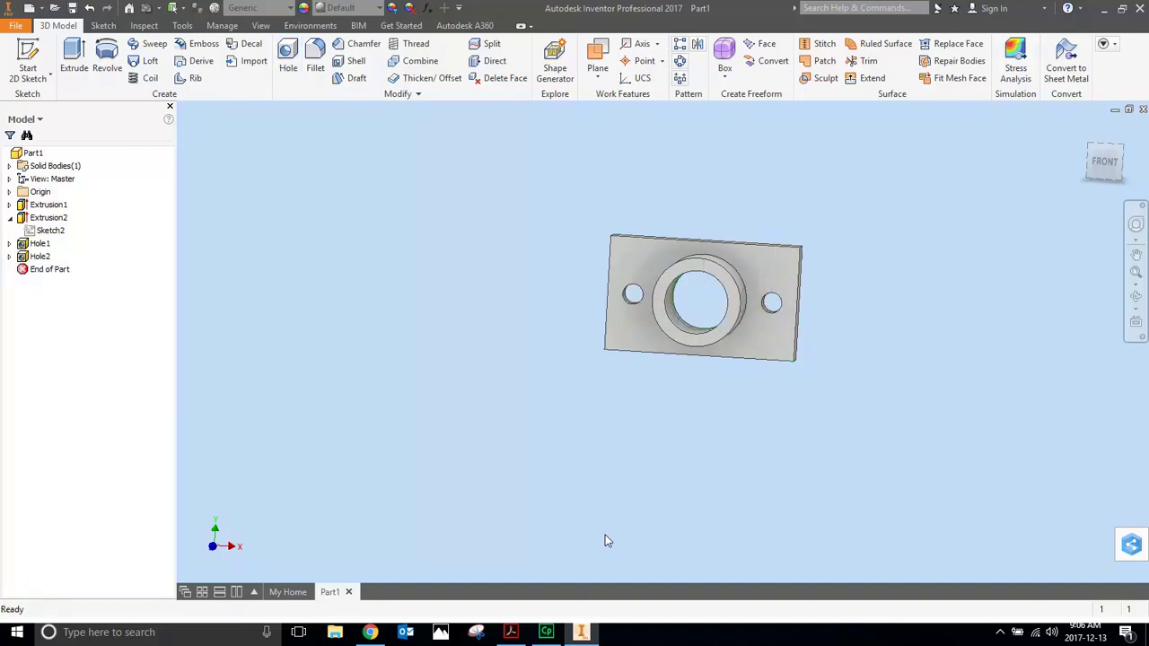
Read the booklet's fillet steps and return to the part model.
left_click(511, 632)
scroll(769, 526, "down", 2)
scroll(781, 528, "down", 2)
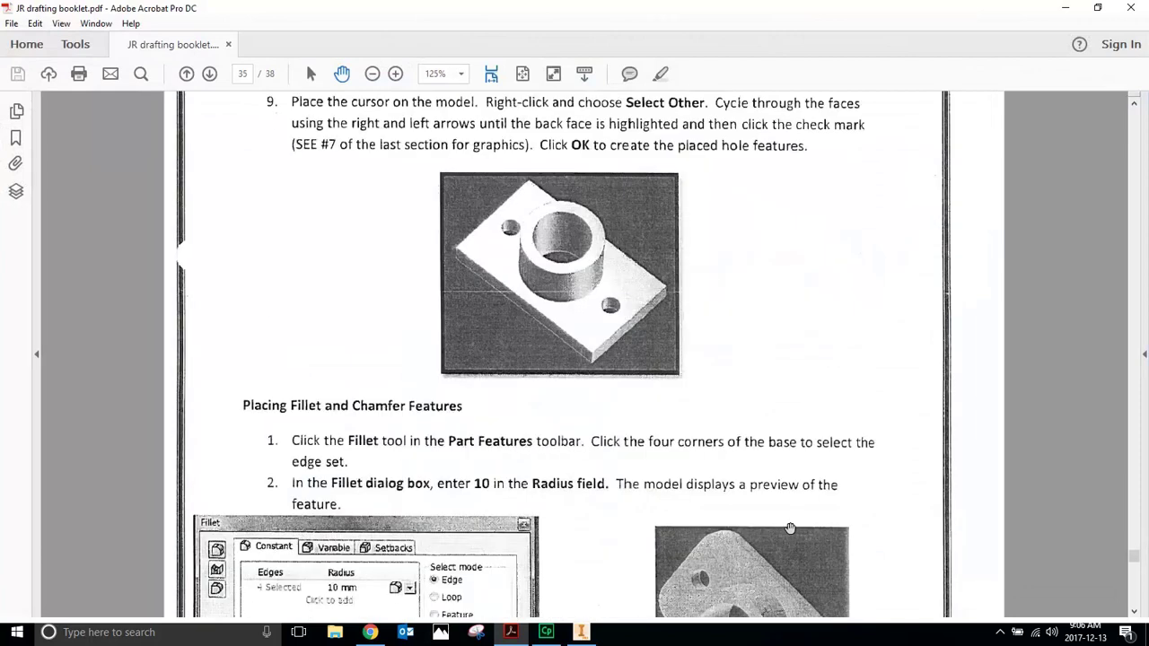
scroll(790, 528, "down", 5)
scroll(781, 519, "down", 2)
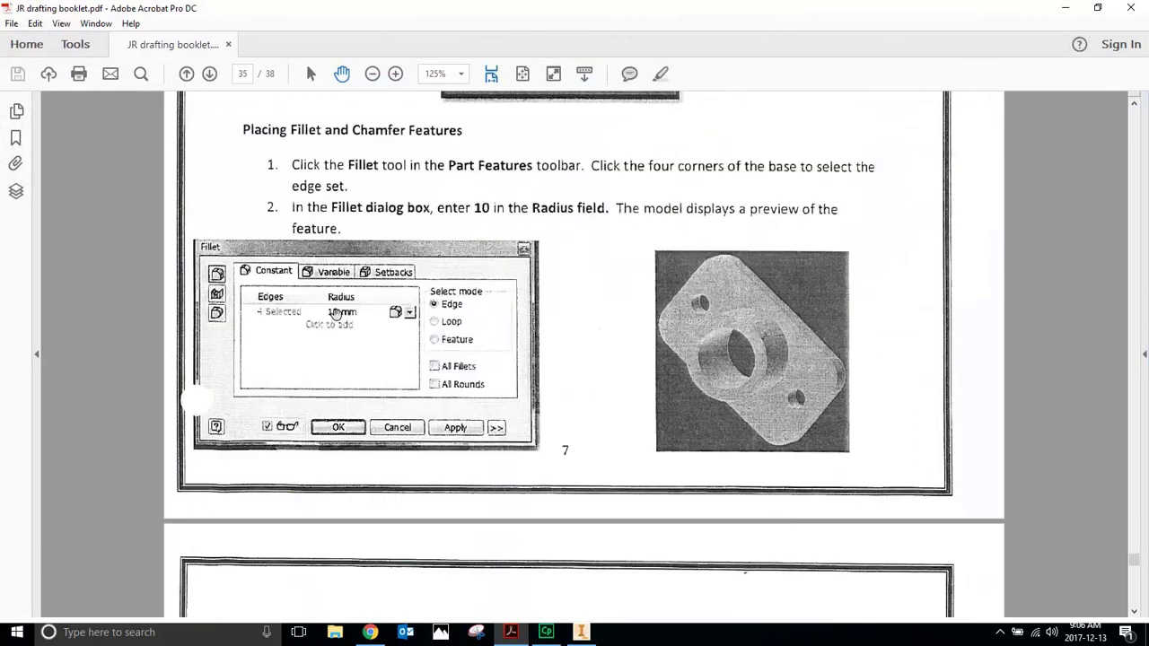
left_click(1066, 8)
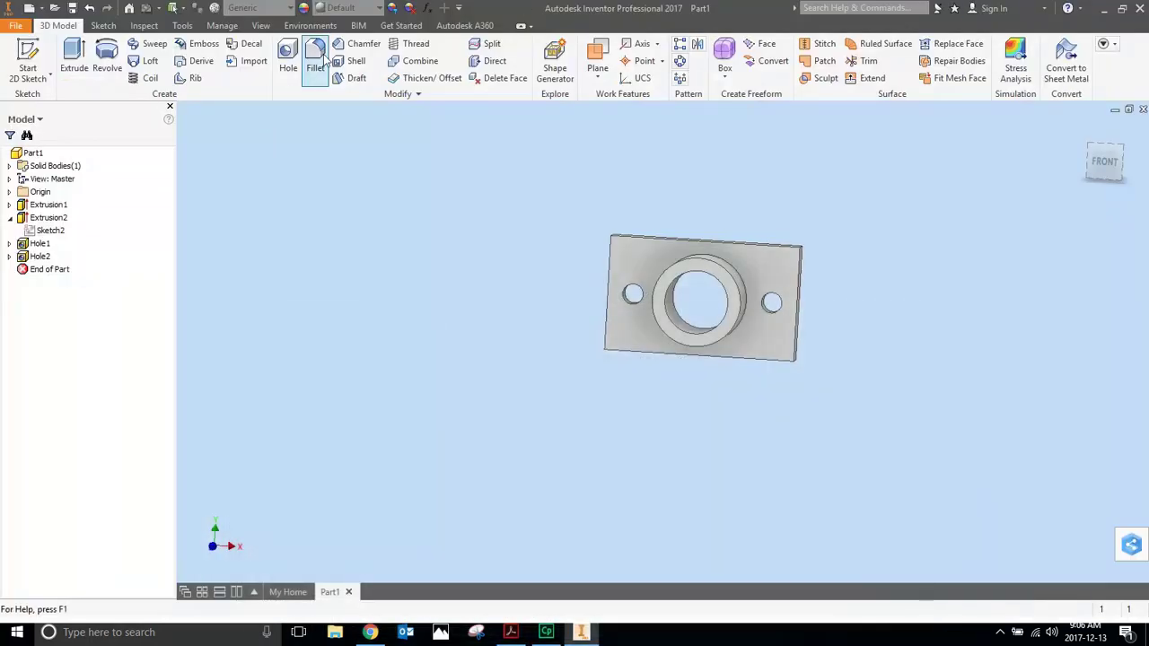
Start a 10 mm fillet and select the top-right and bottom-right plate corner edges.
left_click(319, 61)
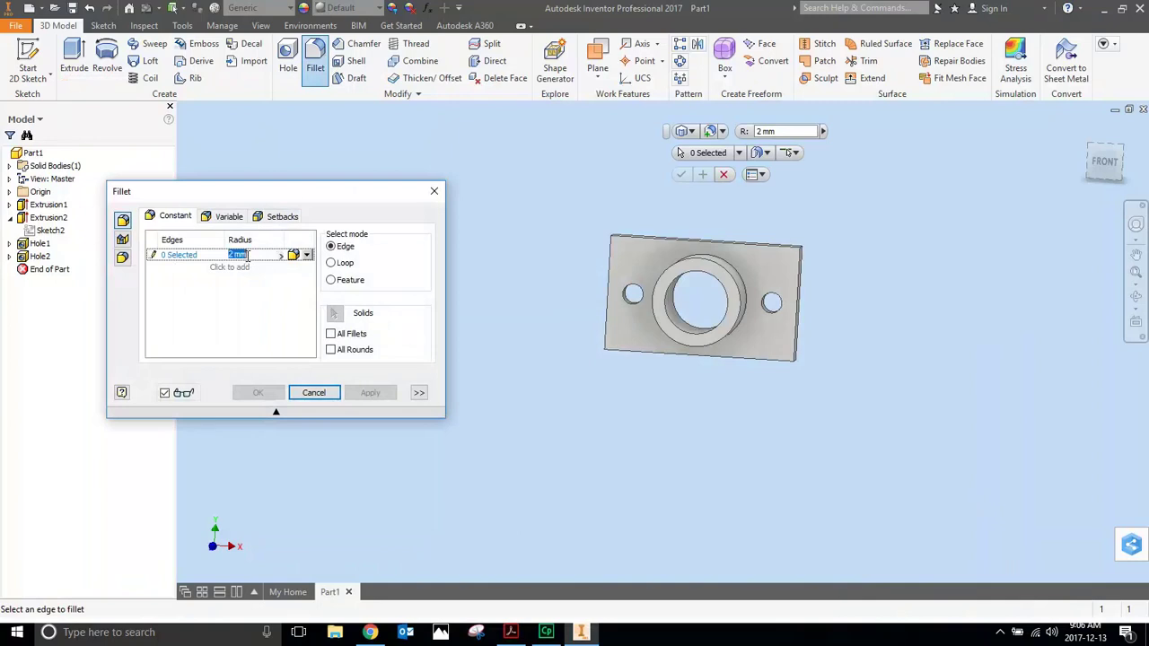
type("10")
key("Return")
scroll(799, 253, "up", 3)
scroll(804, 242, "up", 2)
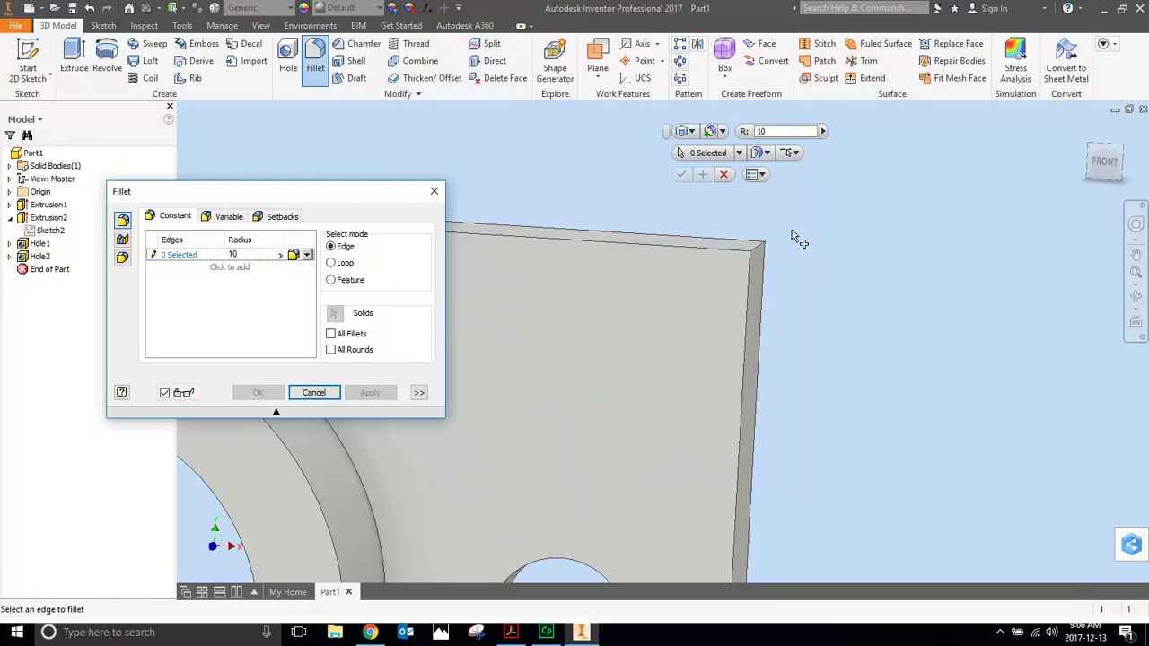
left_click(758, 252)
scroll(784, 256, "down", 3)
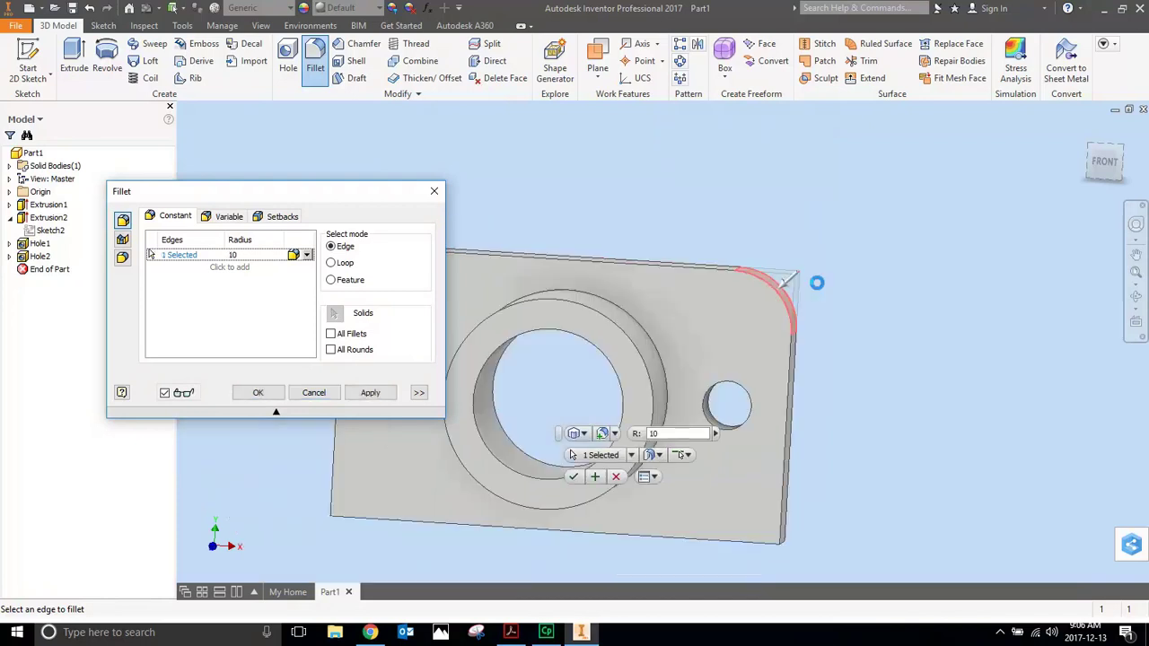
scroll(812, 325, "down", 3)
scroll(808, 352, "up", 6)
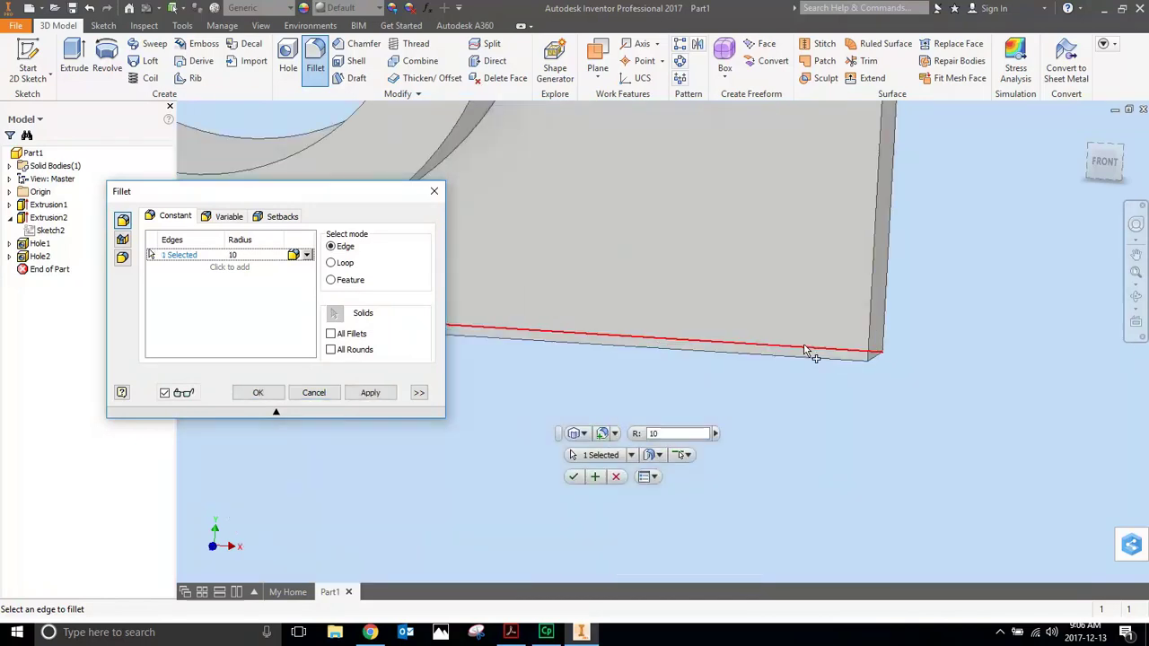
left_click(876, 366)
Add the bottom-left and top-left corner edges and apply the fillet.
scroll(862, 353, "down", 3)
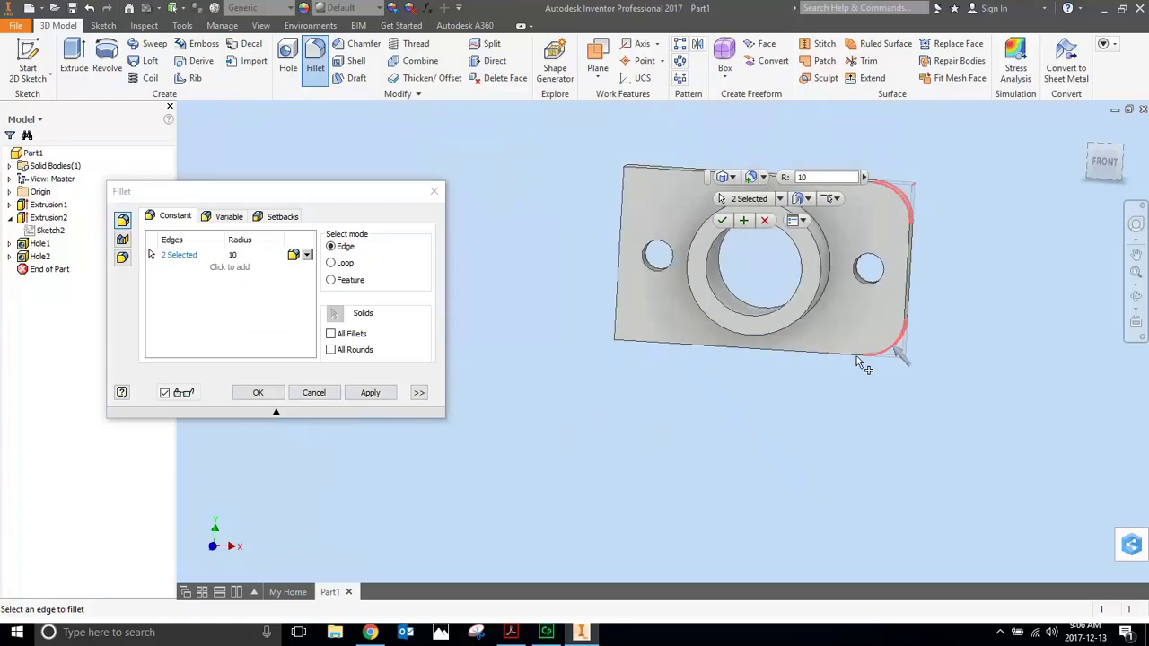
scroll(640, 355, "up", 5)
scroll(633, 334, "down", 3)
scroll(629, 324, "up", 3)
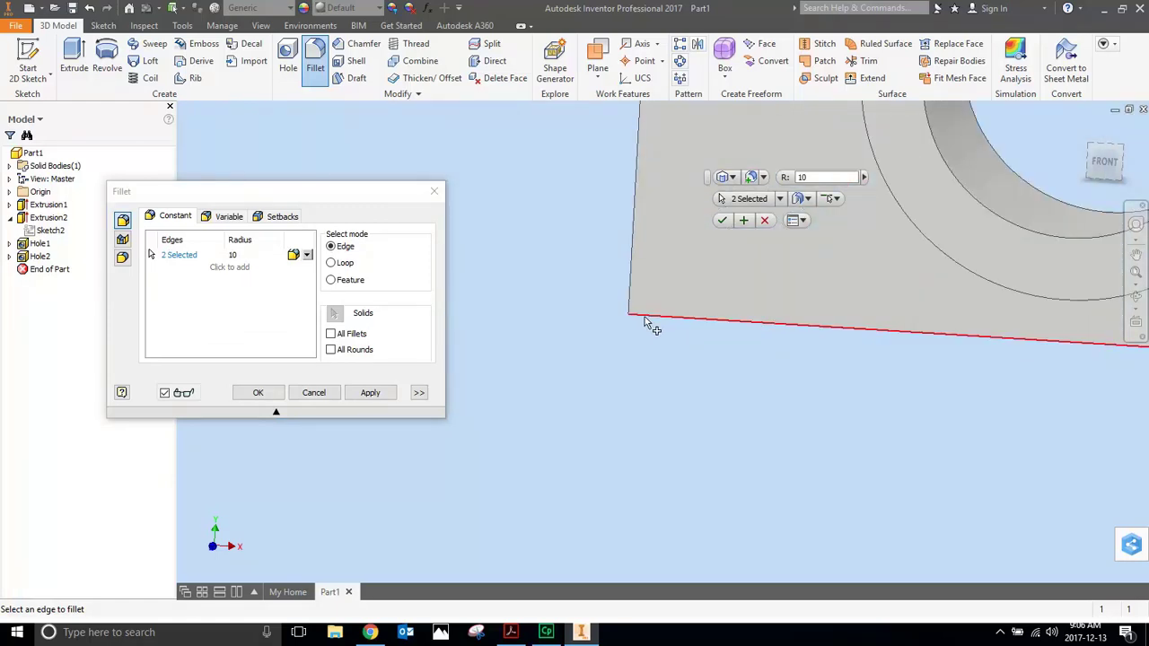
left_click(641, 315)
scroll(684, 309, "down", 4)
scroll(669, 201, "up", 5)
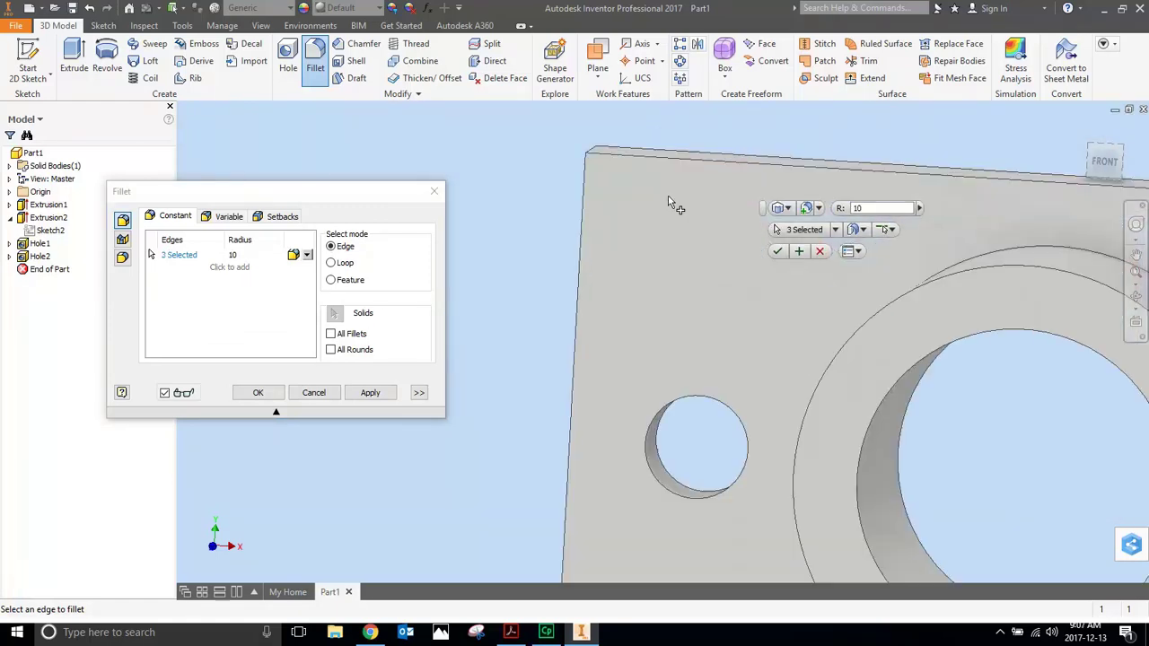
left_click(597, 153)
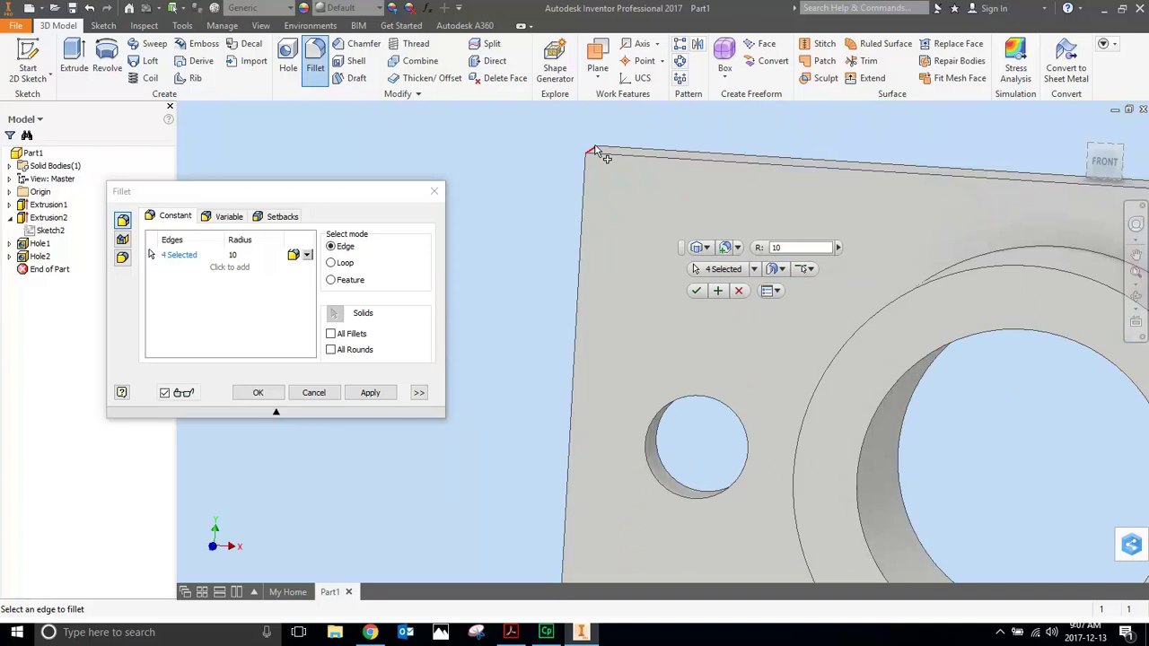
left_click(370, 393)
key("Escape")
scroll(441, 218, "down", 5)
scroll(489, 241, "up", 2)
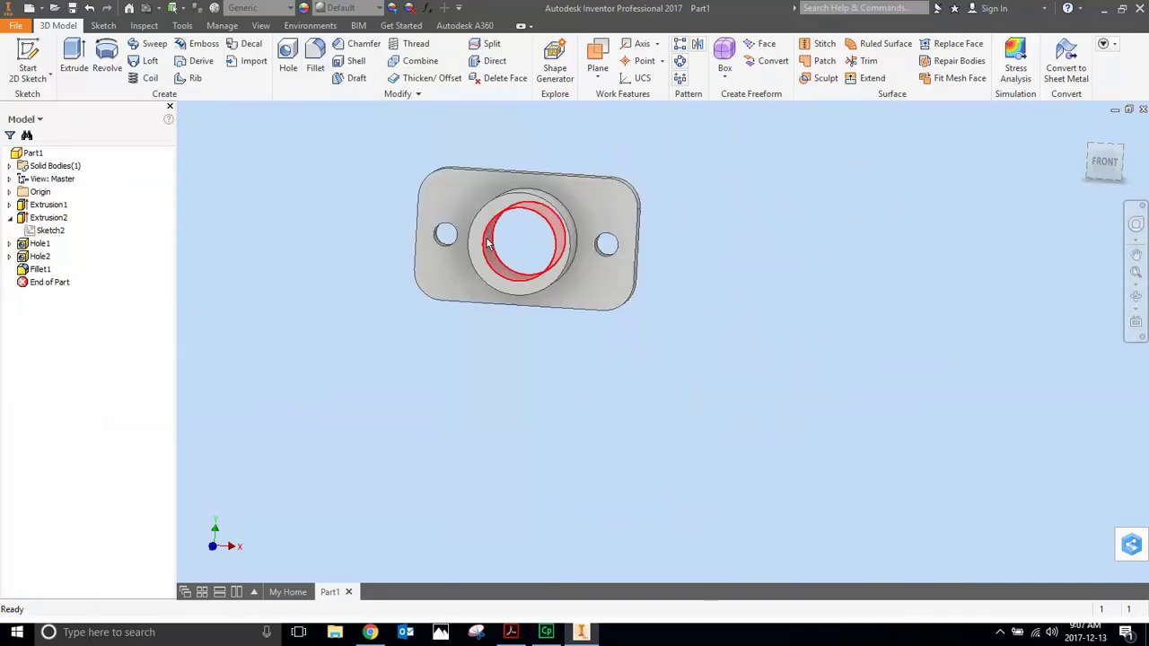
scroll(489, 240, "up", 2)
Scroll the booklet to page 36's chamfer steps (5 mm, 30°), then return to the part.
left_click(511, 632)
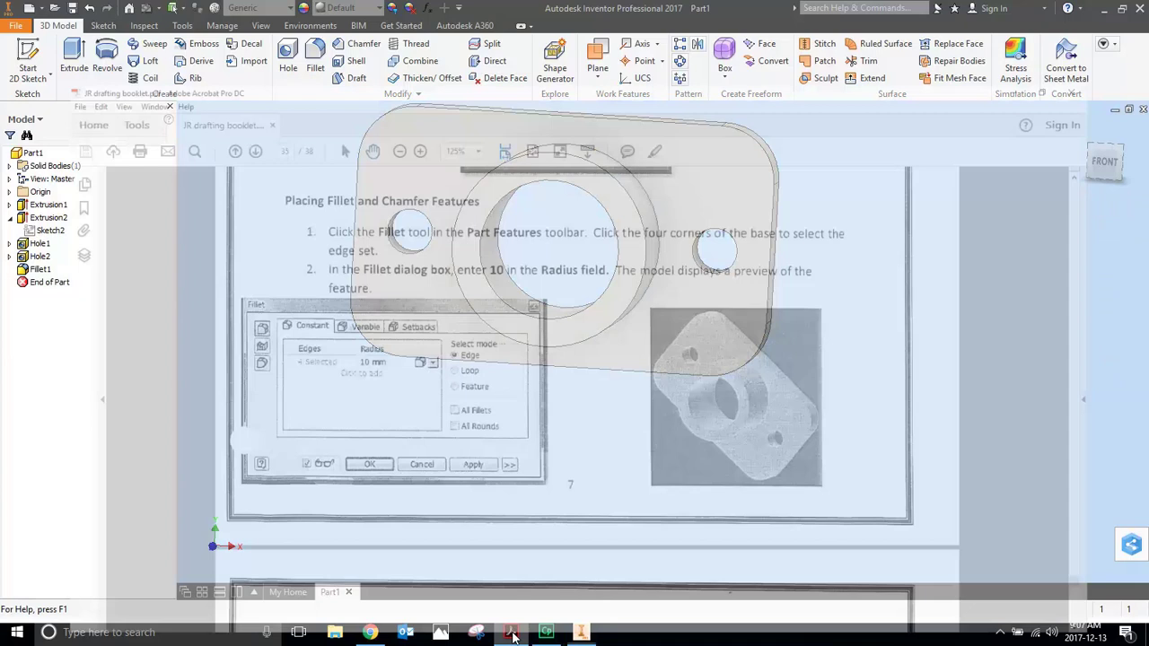
scroll(615, 270, "down", 5)
scroll(621, 284, "down", 5)
scroll(621, 283, "down", 5)
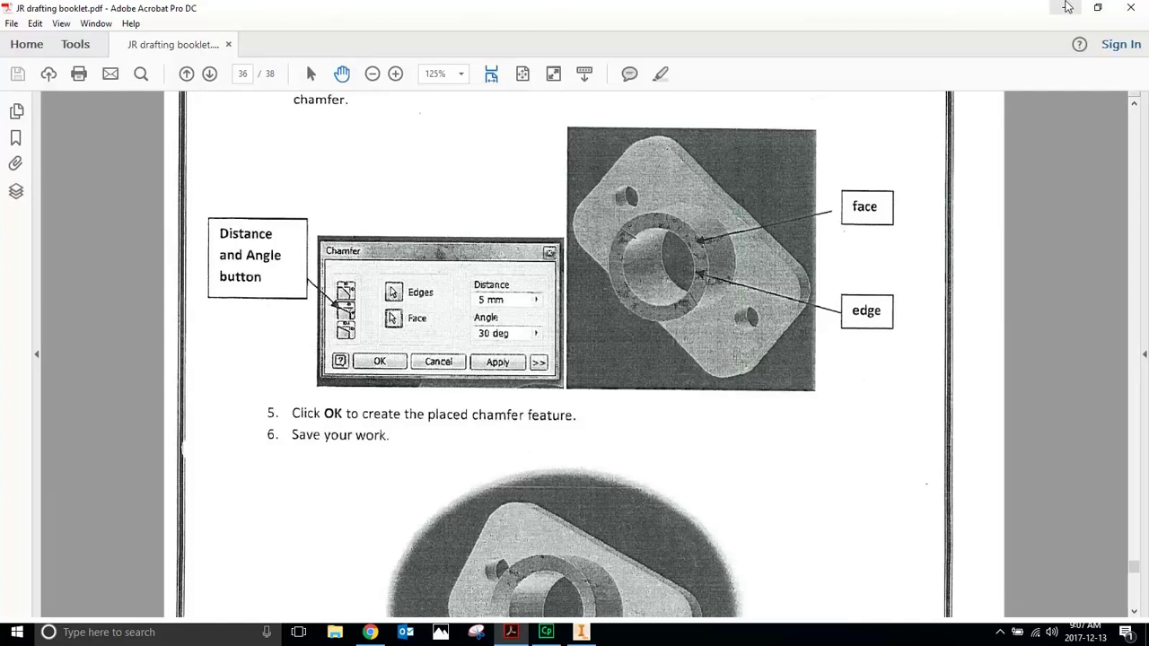
left_click(1066, 7)
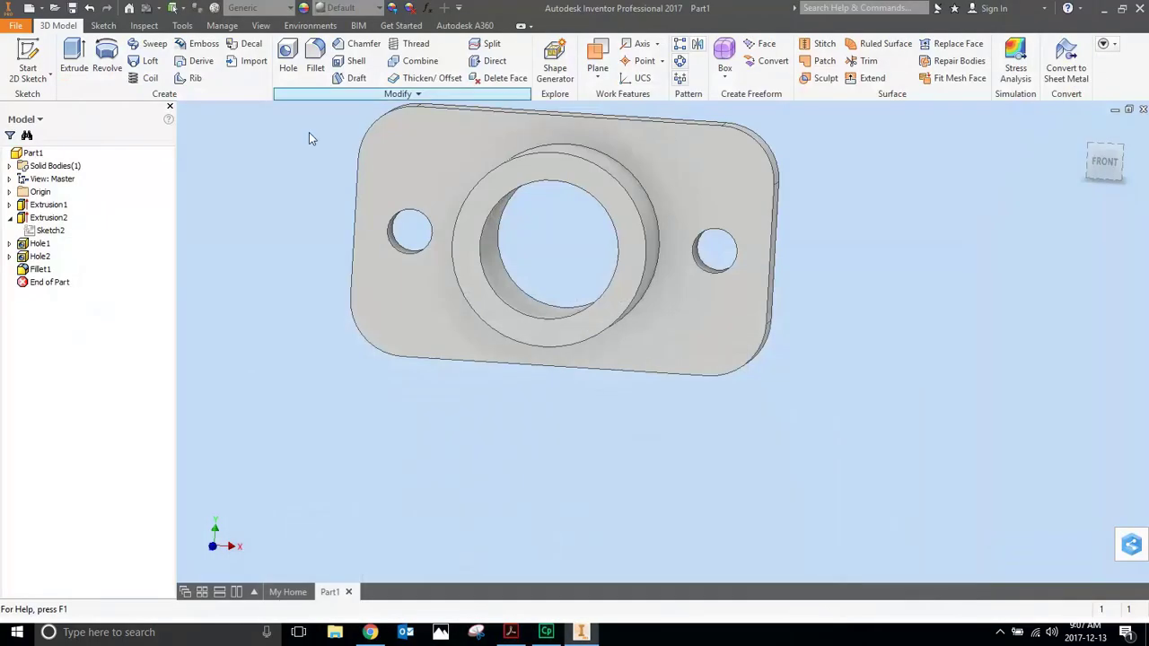
Bevel the boss's front edge with a distance-and-angle chamfer of 5 mm at 30°.
left_click(359, 43)
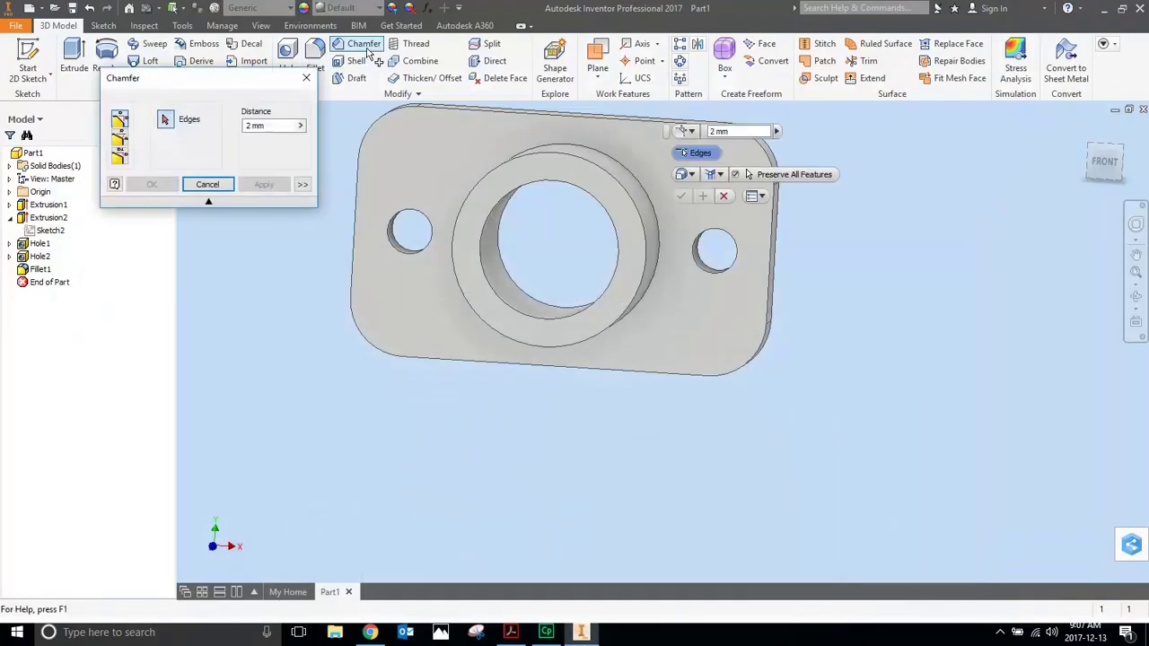
left_click(121, 138)
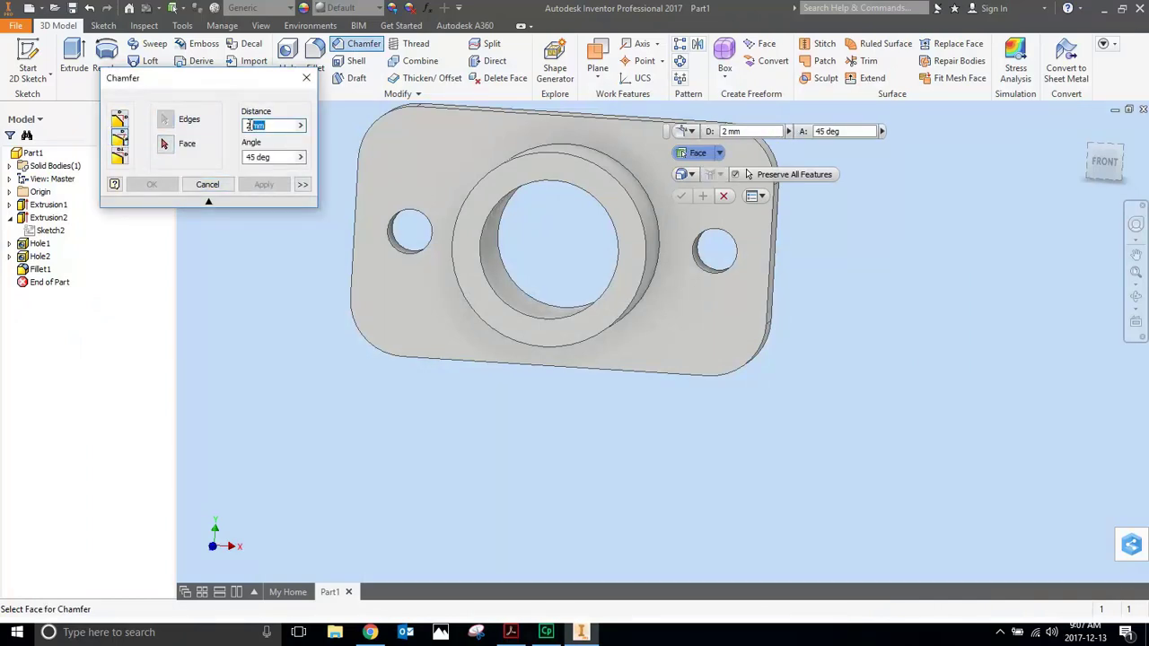
type("25")
key("BackSpace")
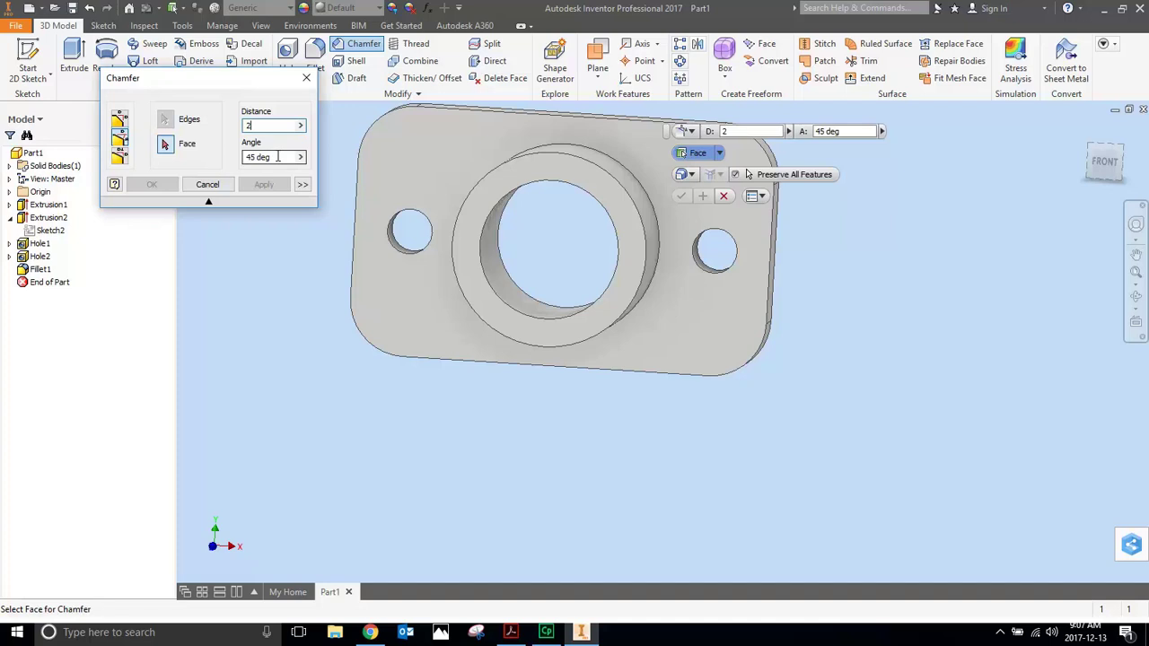
key("BackSpace")
key("Tab")
type("30")
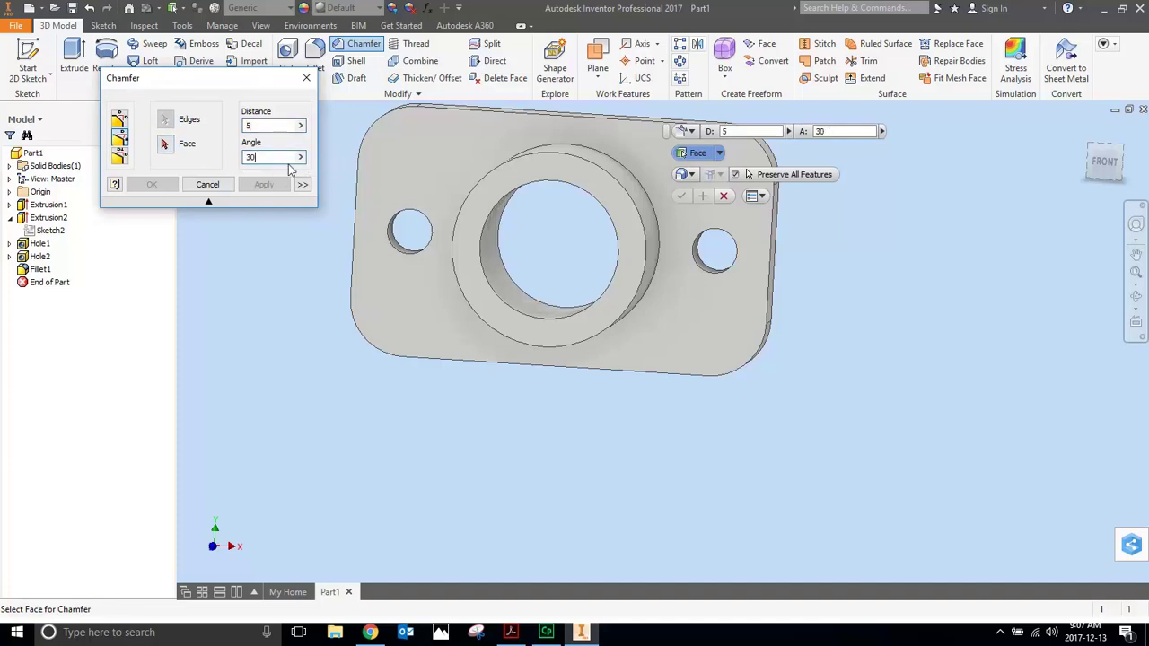
left_click(496, 186)
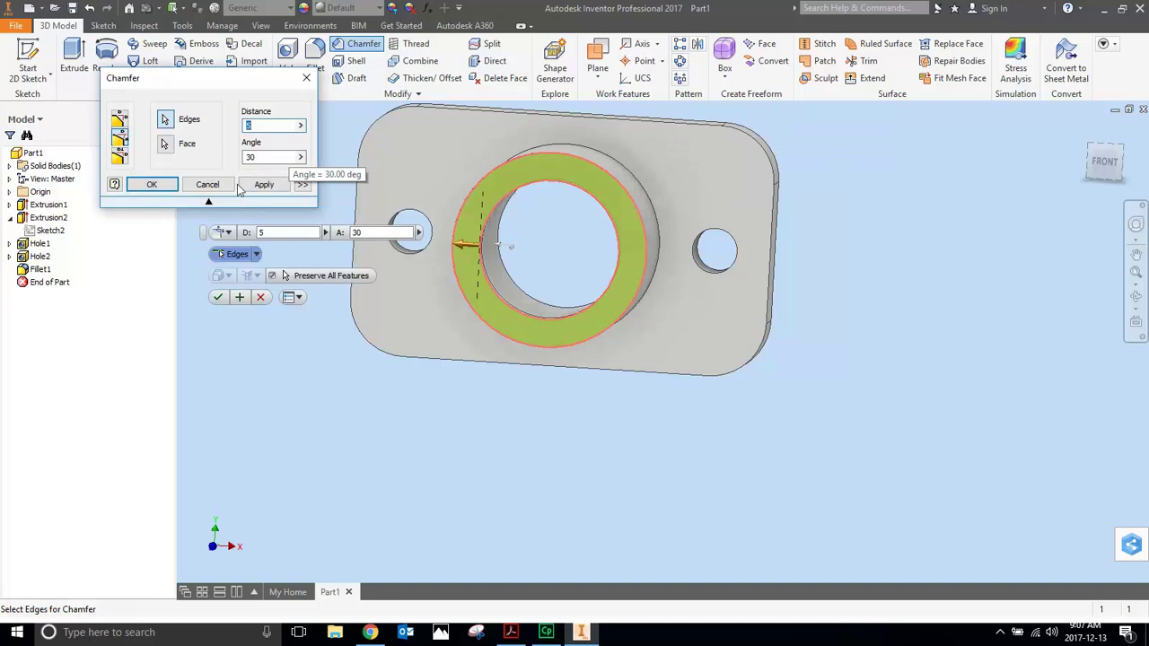
left_click(263, 184)
left_click(306, 79)
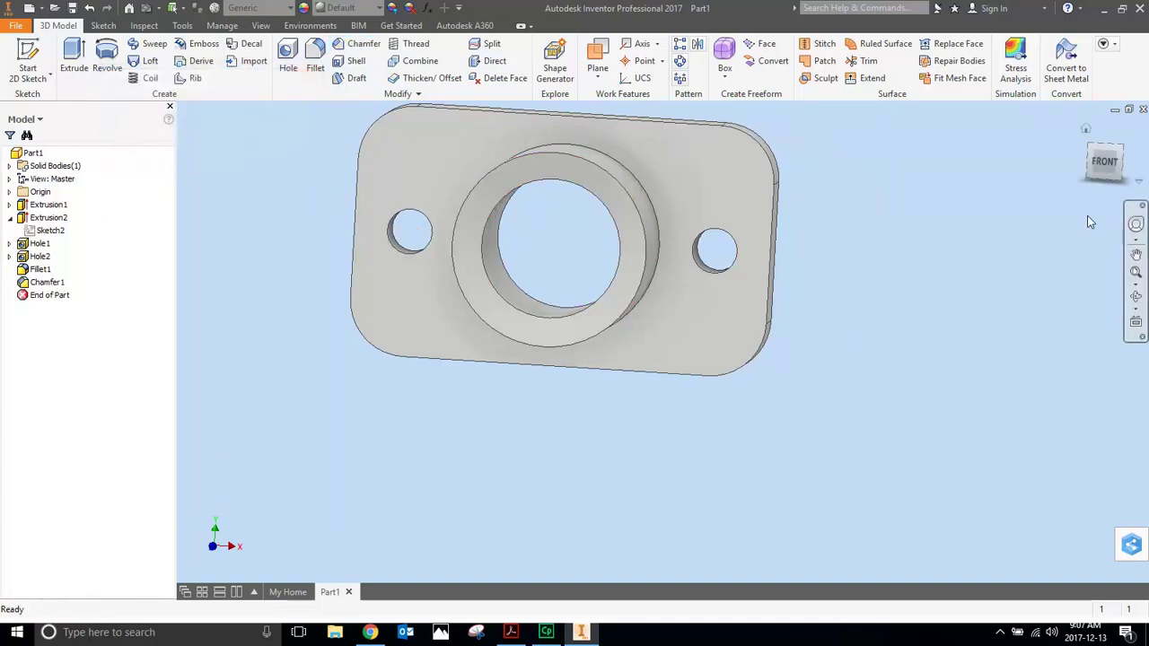
Free-orbit the chamfered plate to a tilted top-down view to inspect the finished features.
left_click(1136, 297)
mouse_move(668, 309)
left_mouse_down()
mouse_move(662, 215)
mouse_move(598, 155)
left_mouse_up()
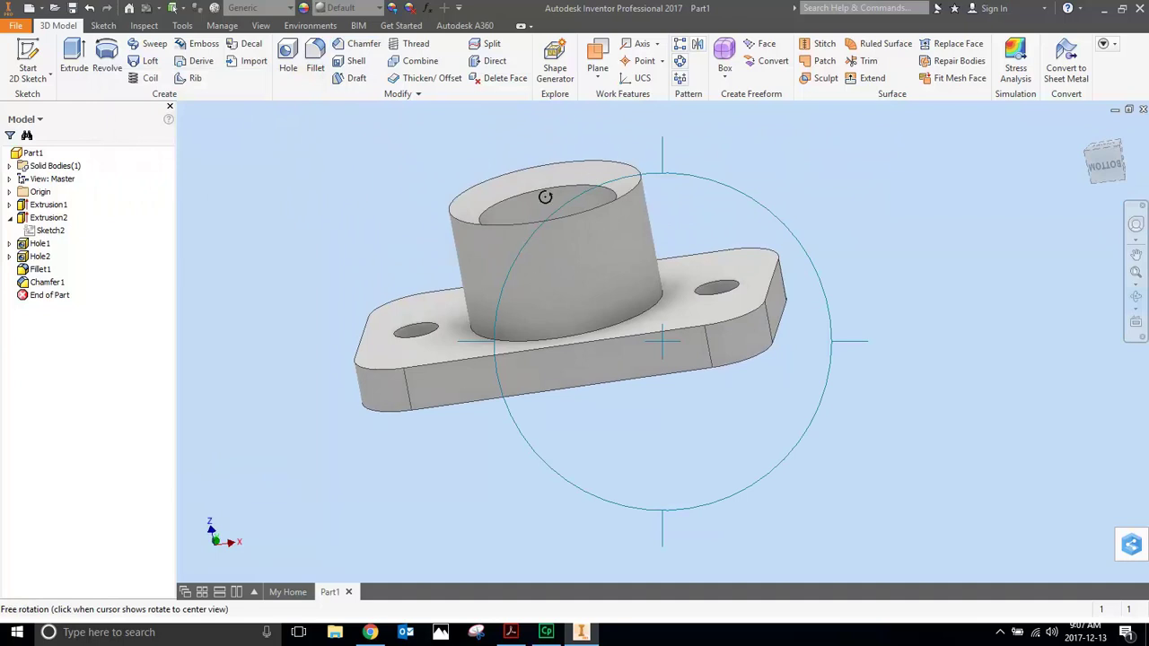
mouse_move(715, 386)
left_mouse_down()
mouse_move(661, 433)
mouse_move(623, 359)
mouse_move(654, 385)
left_mouse_up()
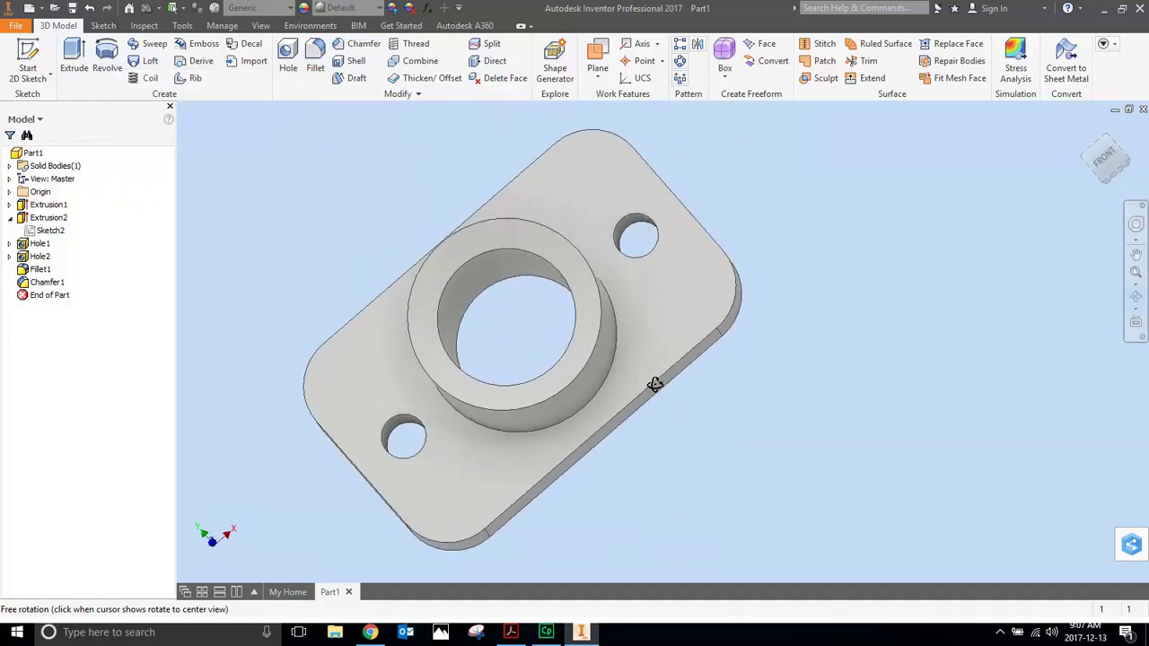
left_click_drag(802, 310, 815, 313)
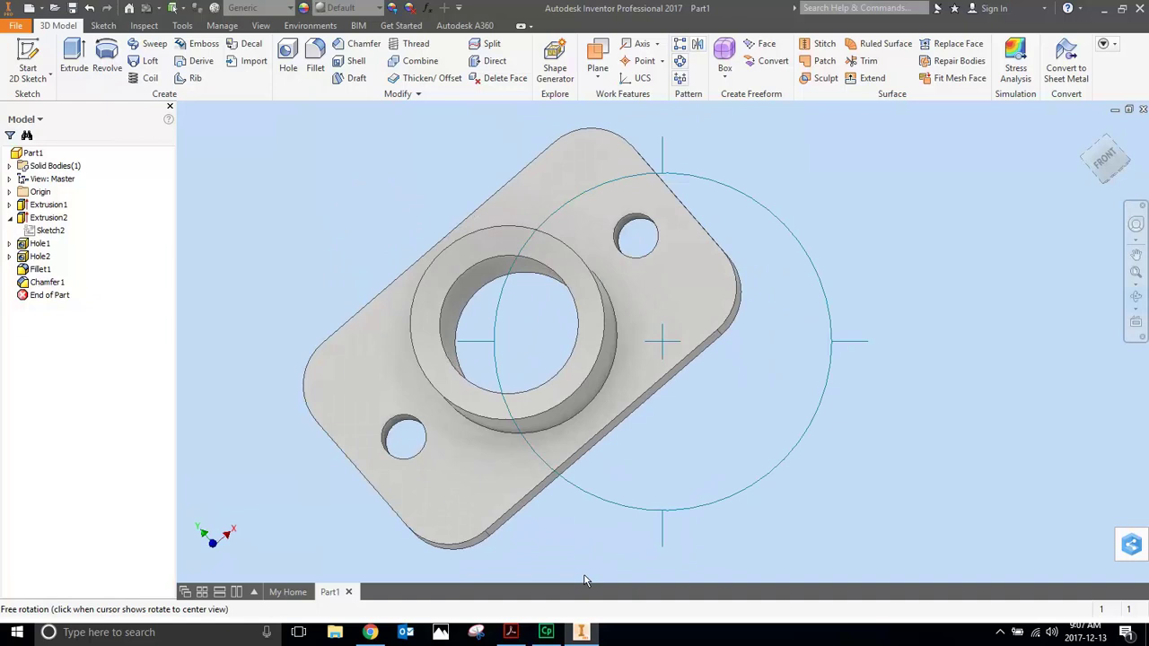